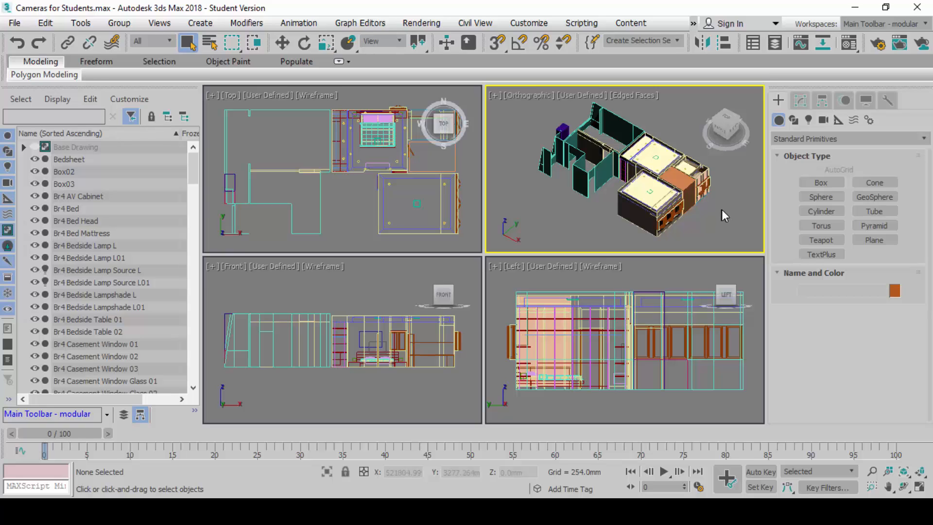
# - Try region selections over the rooms of the house model in the enlarged orthographic view, clear the selection and restore the four-view layout
pyautogui.hotkey('alt', 'w')
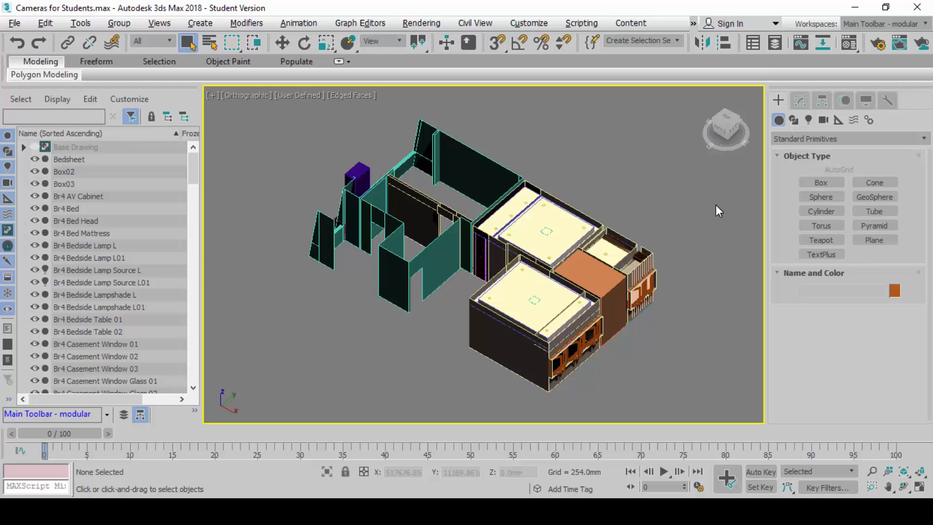
pyautogui.moveTo(542, 145); pyautogui.dragTo(651, 303)
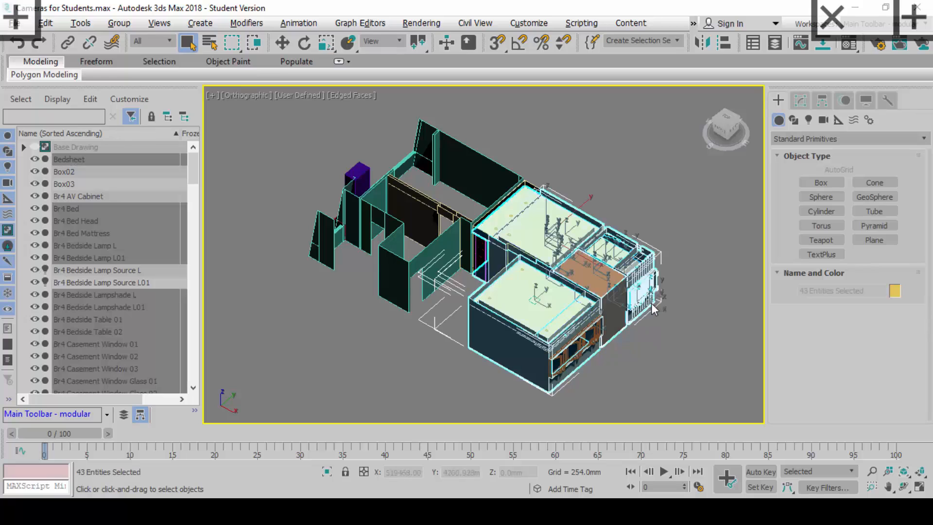
pyautogui.moveTo(480, 240); pyautogui.dragTo(650, 142)
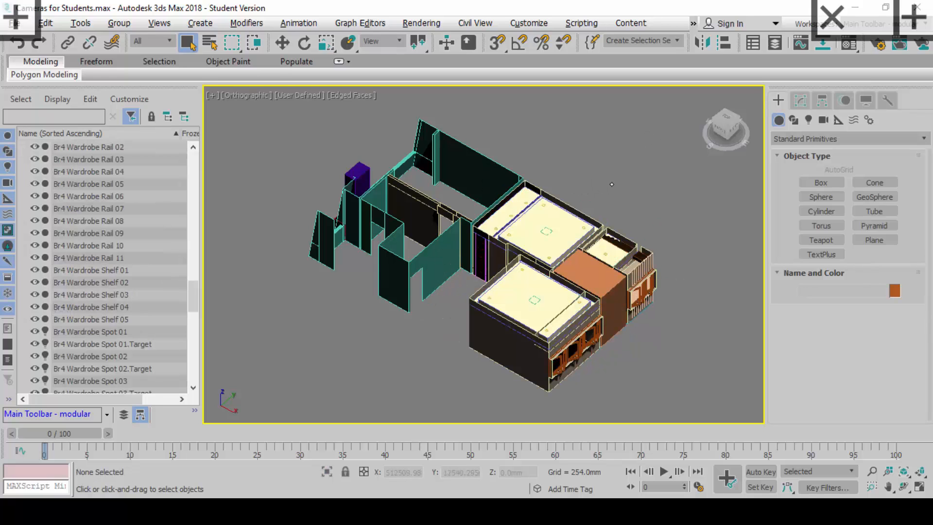
pyautogui.moveTo(605, 167); pyautogui.dragTo(484, 199)
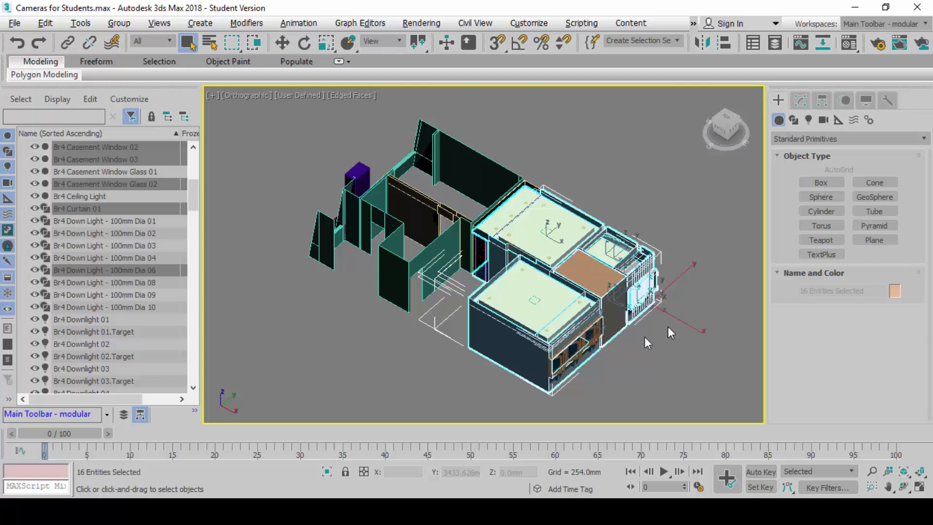
pyautogui.click(694, 343)
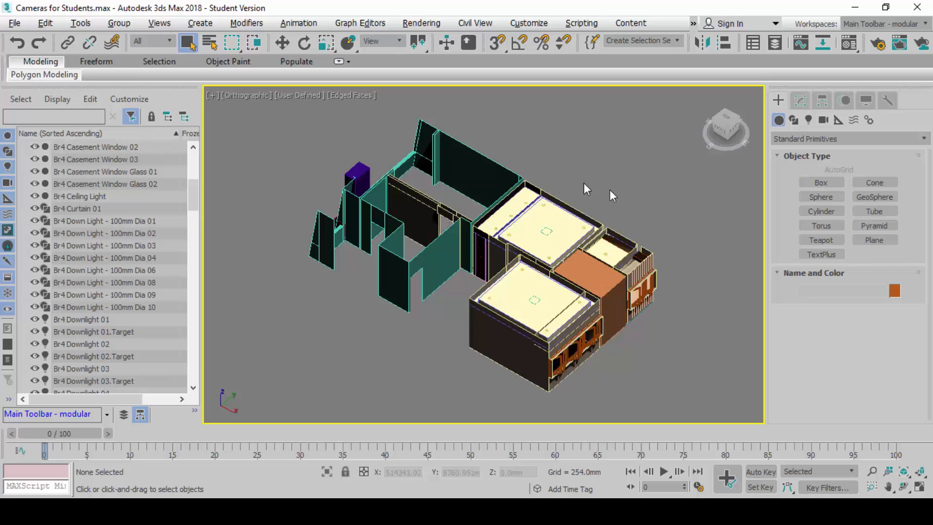
pyautogui.hotkey('alt', 'w')
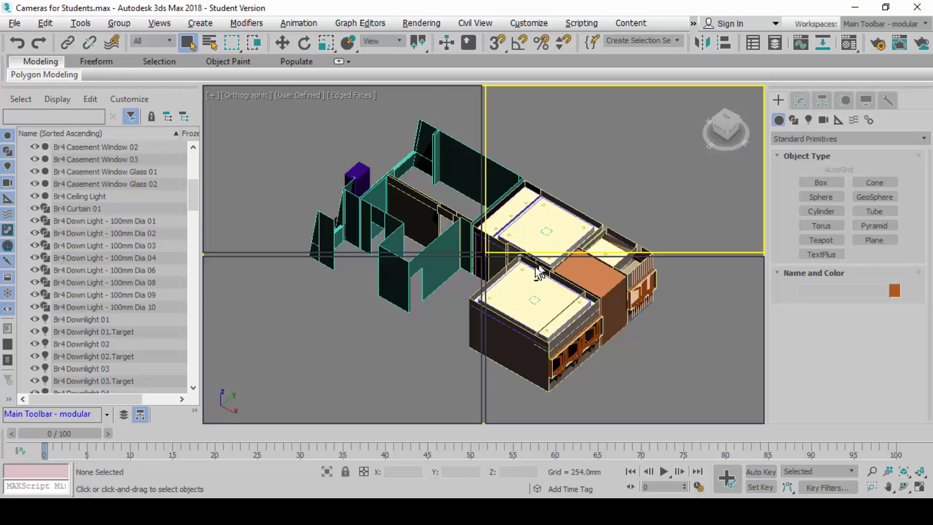
# - Inspect the Top and Left views at full size, finishing with the Top viewport maximized
pyautogui.click(354, 218)
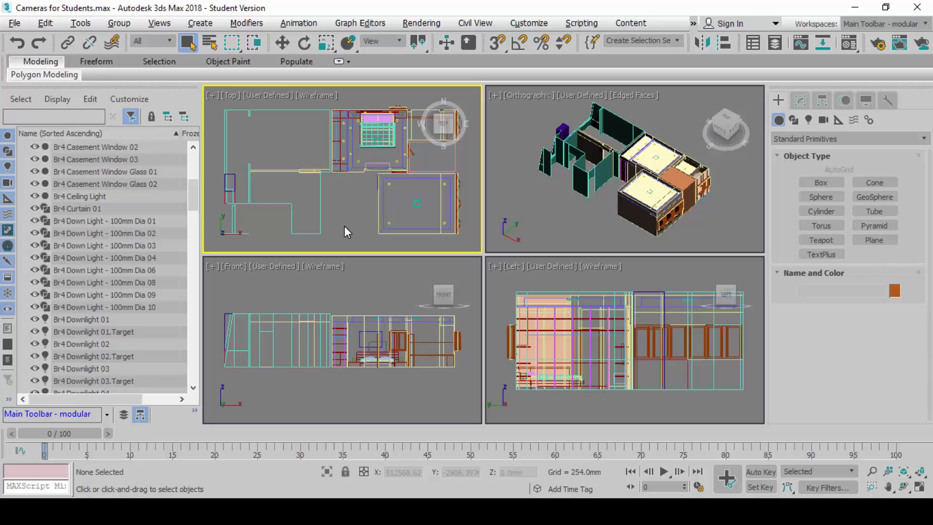
pyautogui.hotkey('alt', 'w')
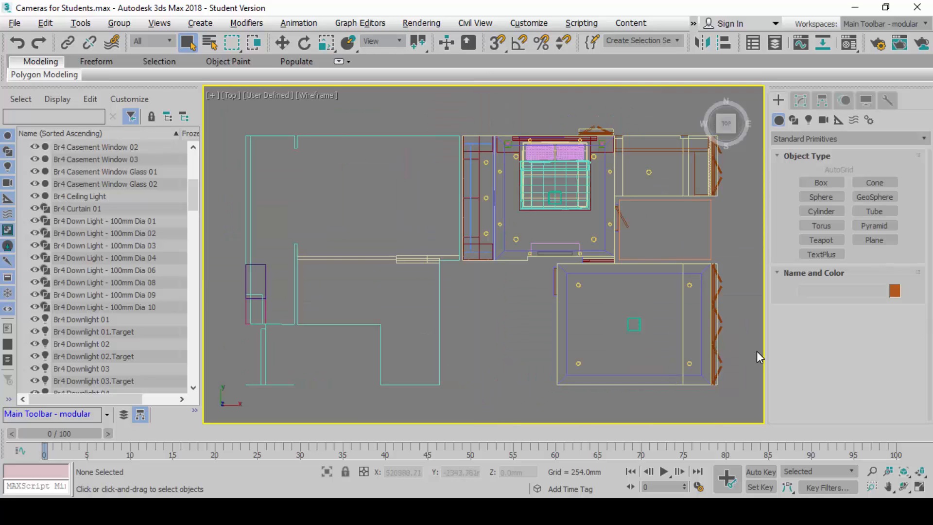
pyautogui.hotkey('alt', 'w')
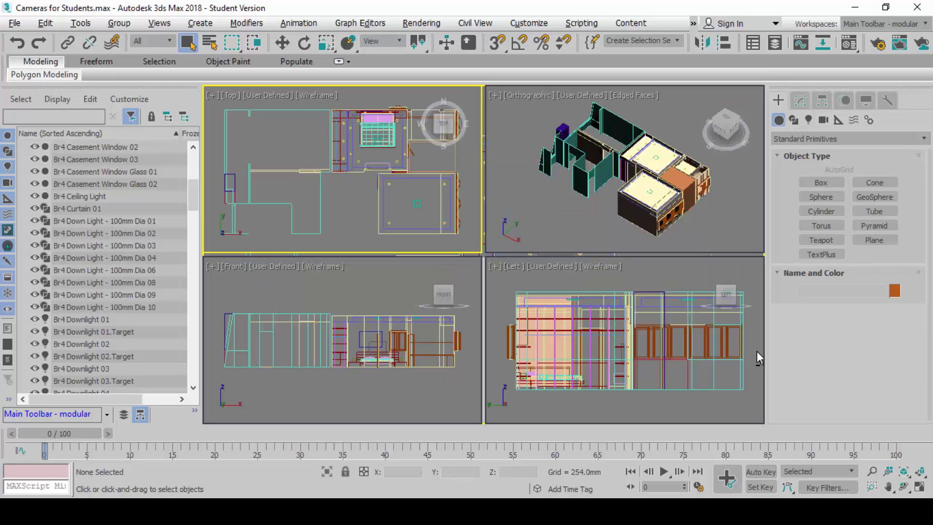
pyautogui.hotkey('alt', 'w')
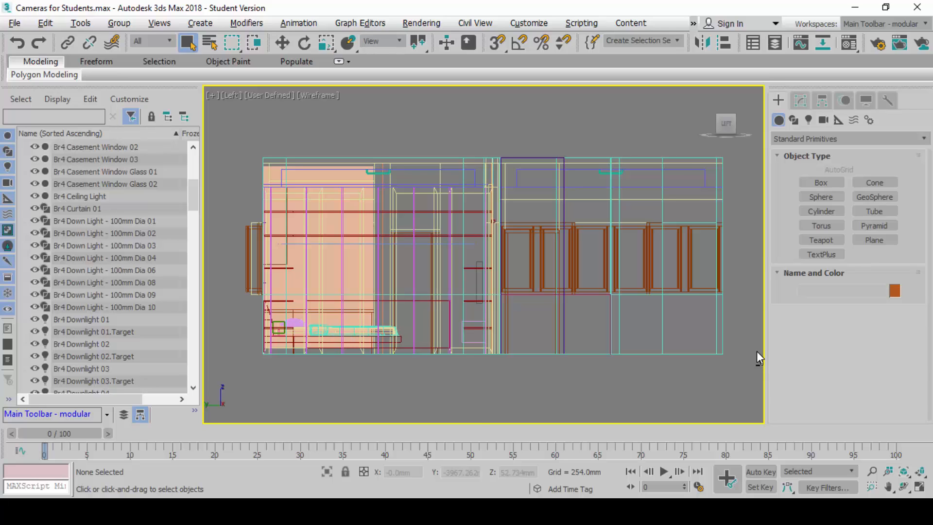
pyautogui.hotkey('alt', 'w')
pyautogui.click(355, 187)
pyautogui.hotkey('alt', 'w')
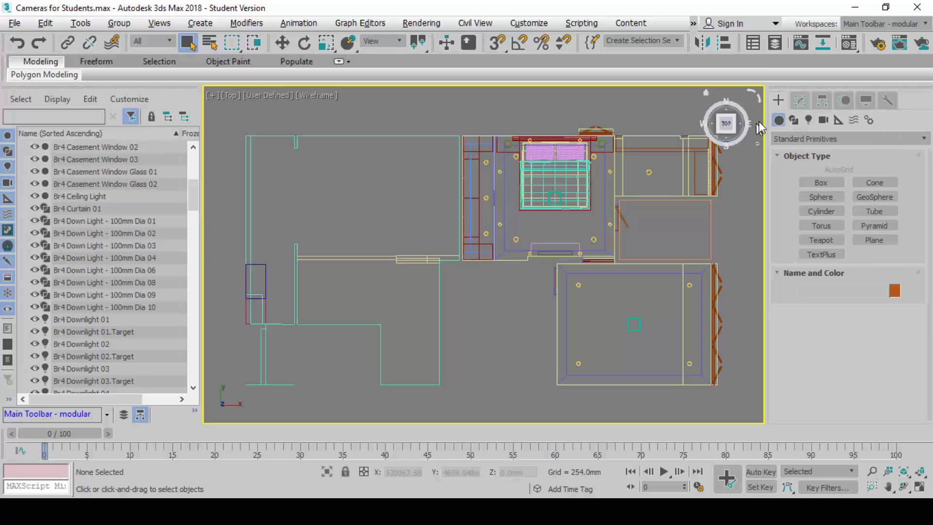
# - Place a standard Target camera in the Top view between the two lower rooms, aimed past the far wall of the upper-left room
pyautogui.press('ctrl')
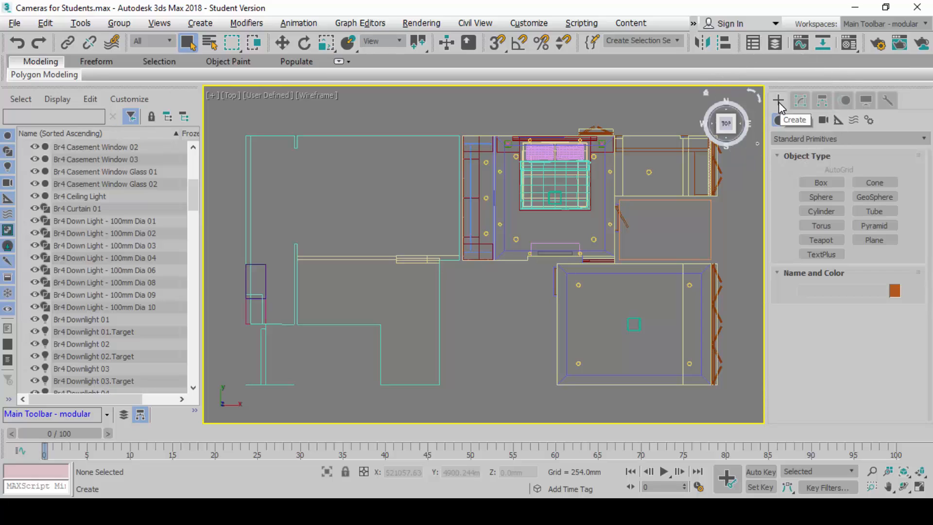
pyautogui.click(824, 121)
pyautogui.press('ctrl')
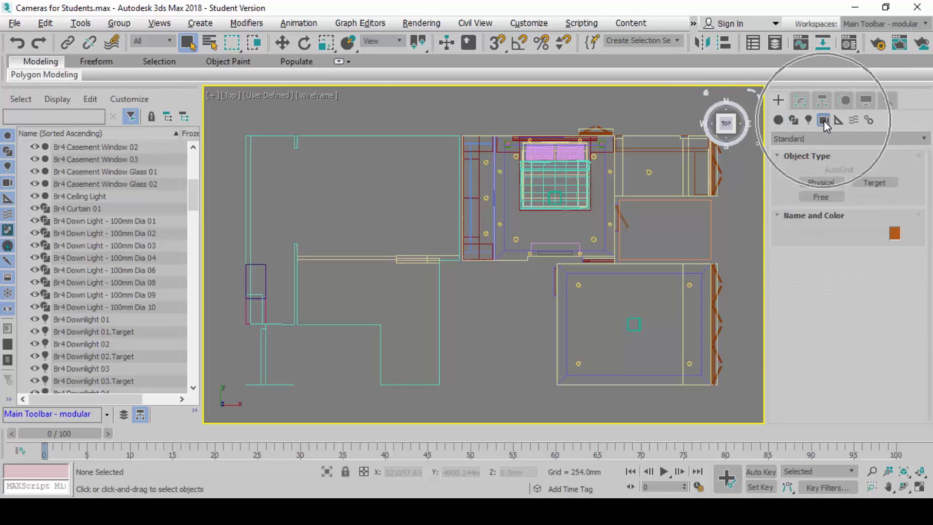
pyautogui.click(852, 139)
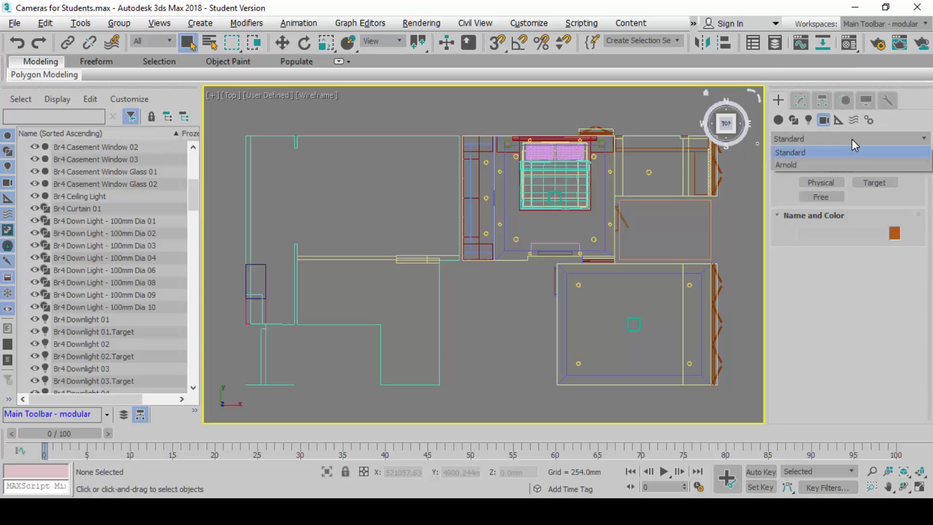
pyautogui.click(853, 139)
pyautogui.click(852, 139)
pyautogui.click(852, 139)
pyautogui.press('ctrl')
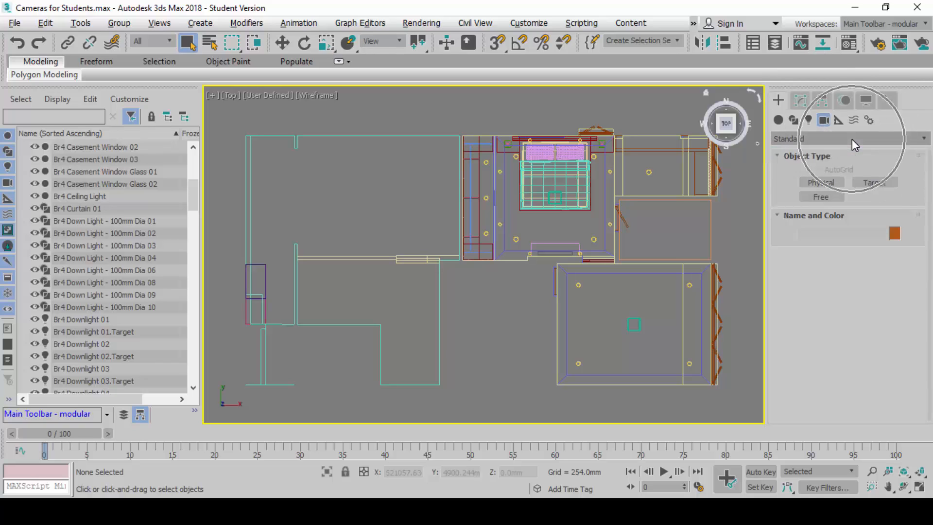
pyautogui.click(874, 183)
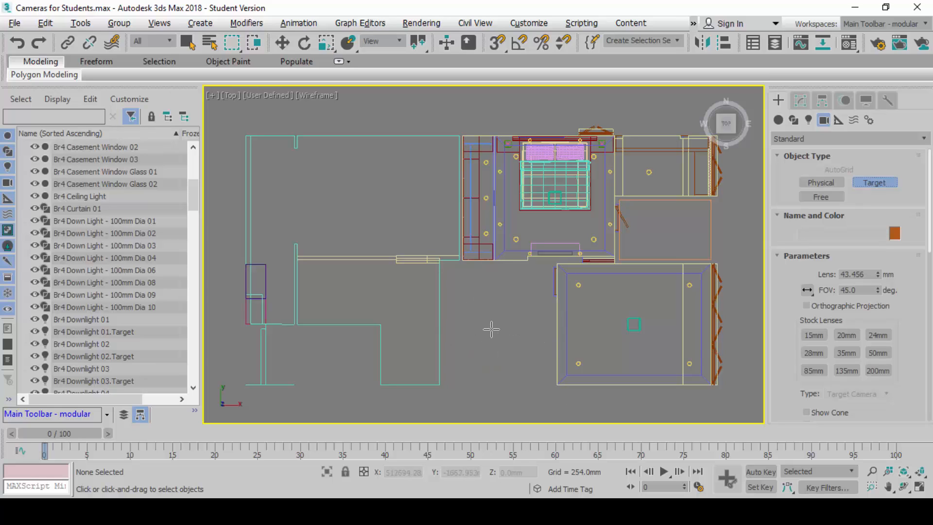
pyautogui.moveTo(490, 325); pyautogui.dragTo(393, 103)
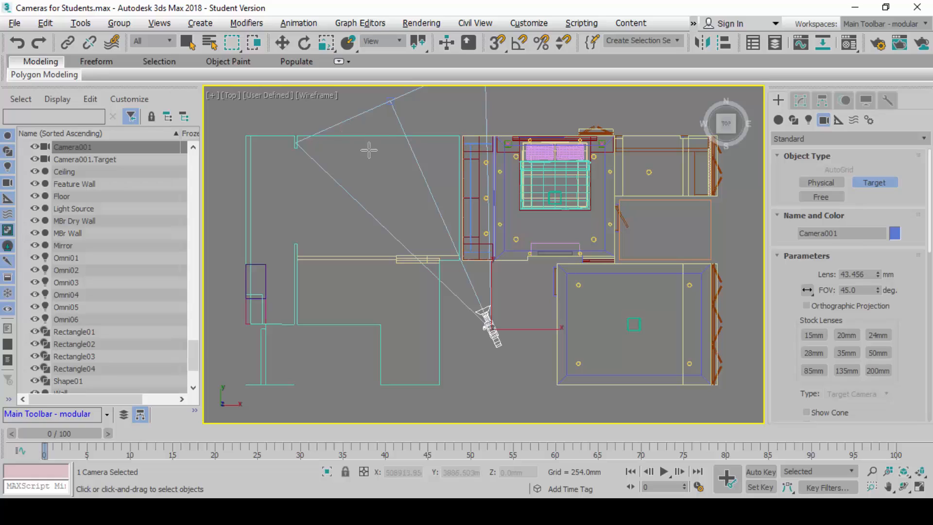
pyautogui.press('Delete')
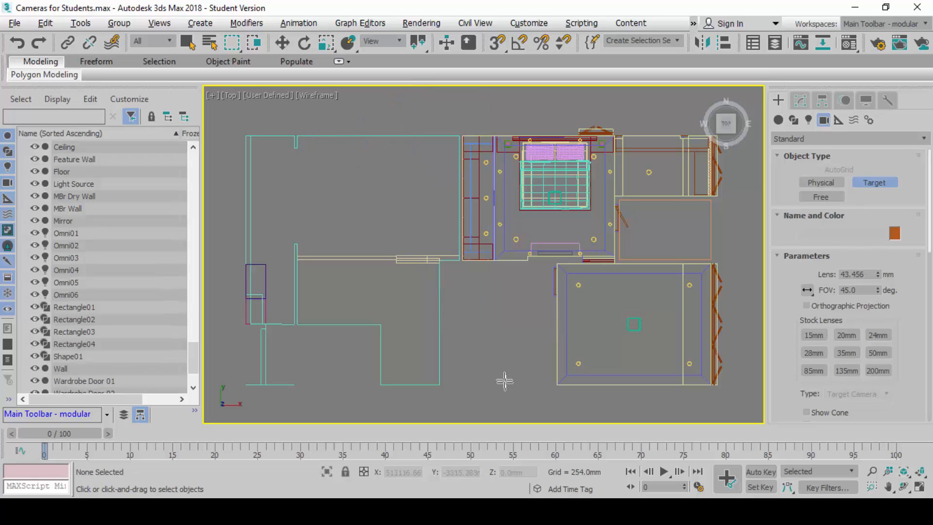
pyautogui.moveTo(498, 369); pyautogui.dragTo(391, 101)
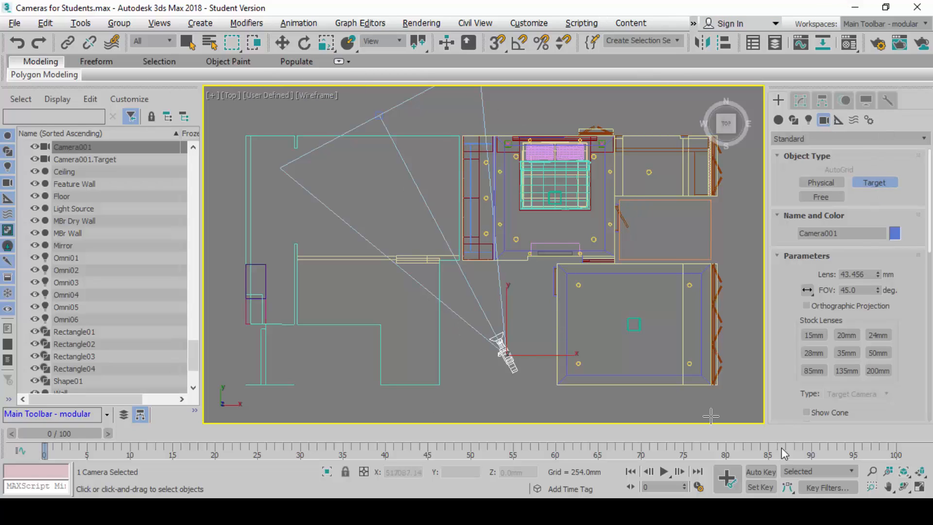
# - Examine the camera's parameters and depth of field settings, including its lens, type, environment range and clipping options
pyautogui.click(804, 99)
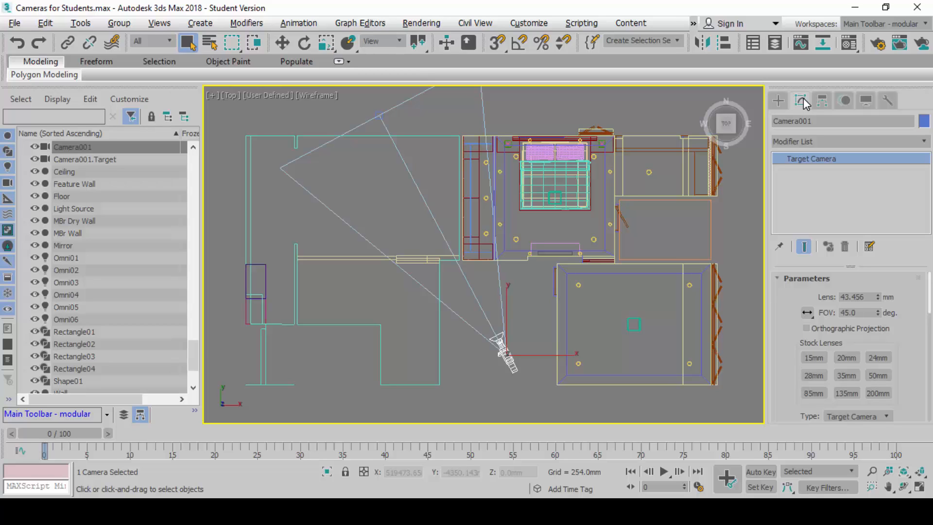
pyautogui.scroll(-2, 905, 301)
pyautogui.scroll(2, 905, 302)
pyautogui.click(780, 278)
pyautogui.click(777, 294)
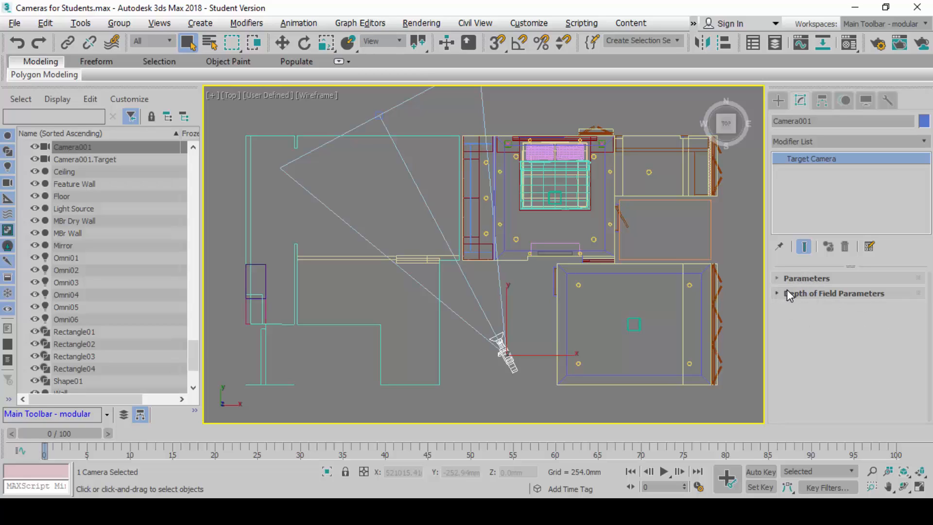
pyautogui.click(777, 277)
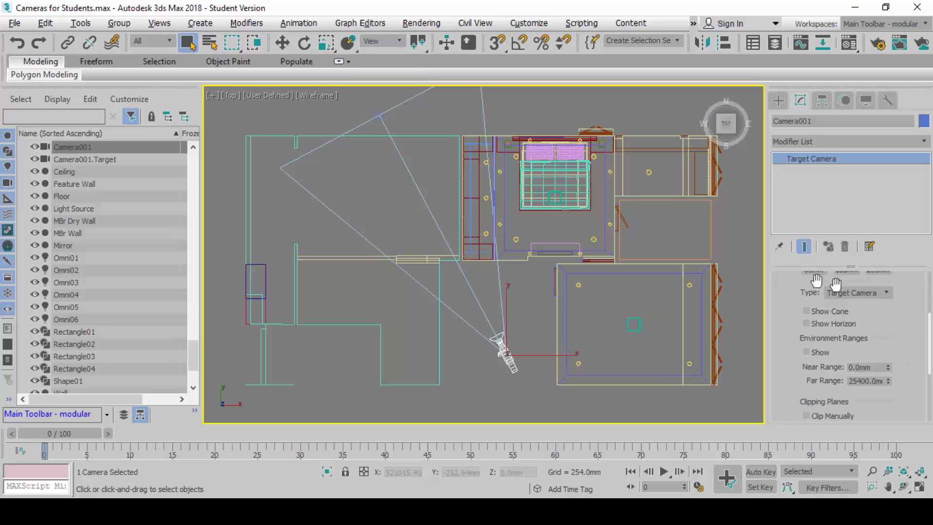
pyautogui.scroll(5, 797, 301)
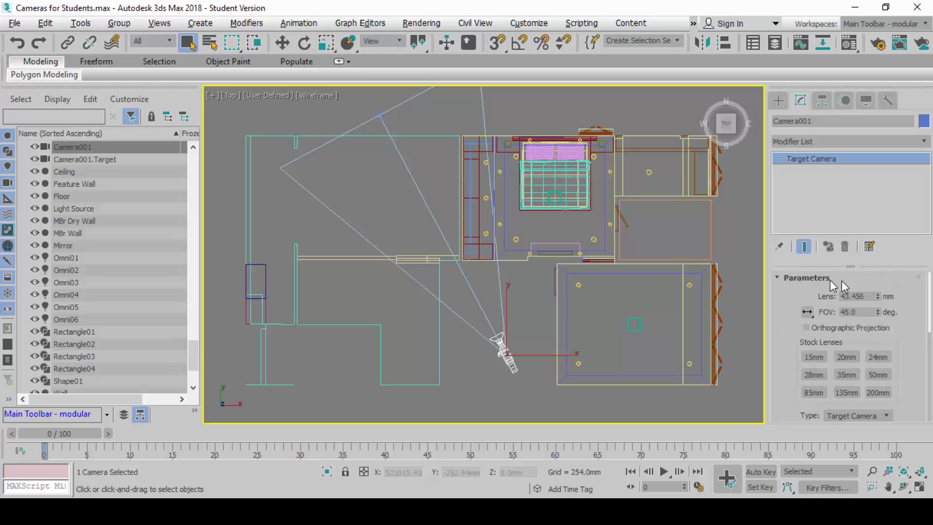
pyautogui.scroll(-1, 797, 291)
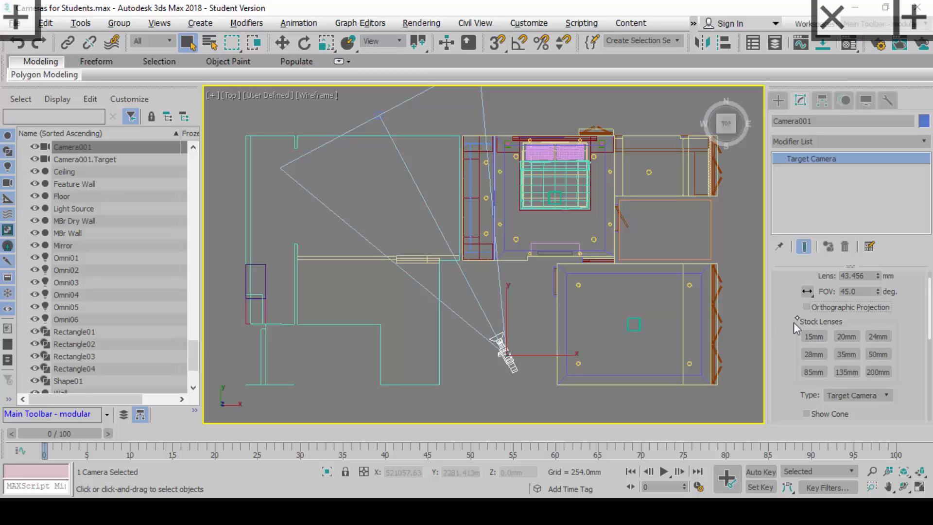
# - Turn on Orthographic Projection for the camera and give it the 20mm stock lens
pyautogui.click(806, 307)
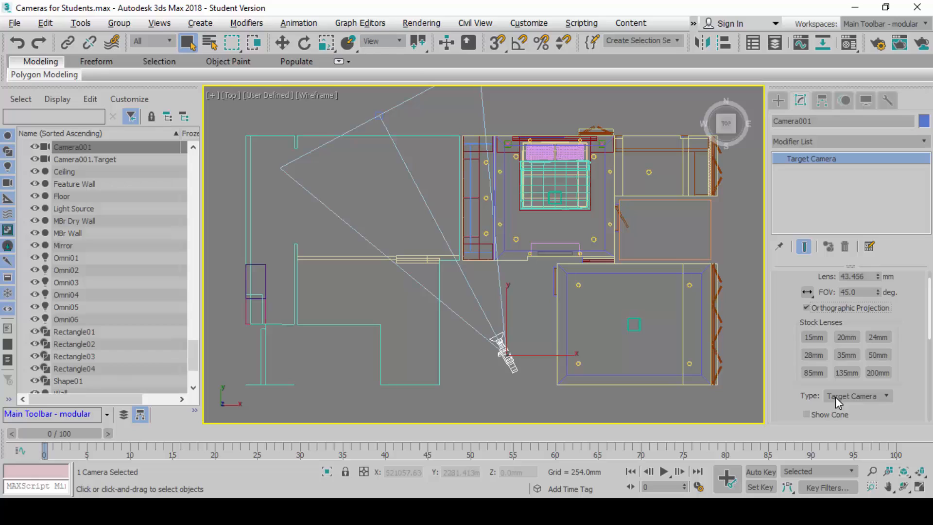
pyautogui.click(849, 337)
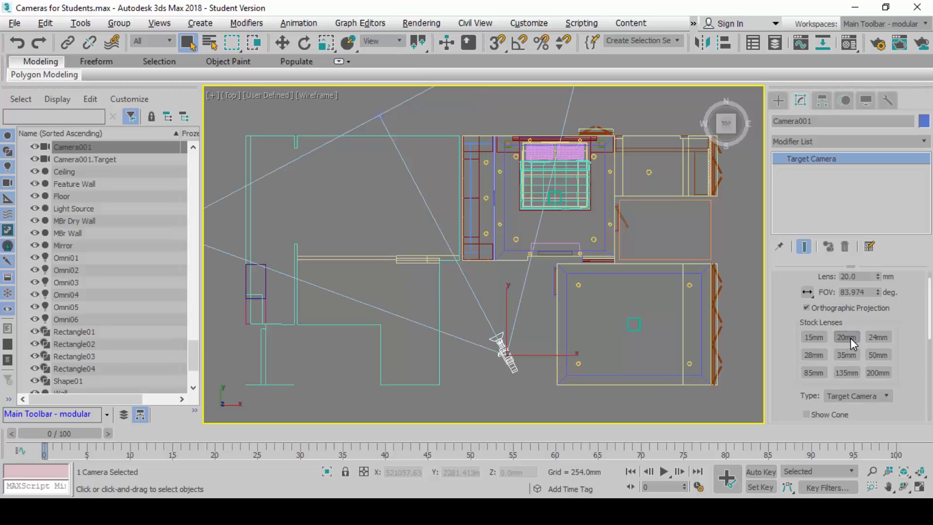
pyautogui.scroll(1, 888, 325)
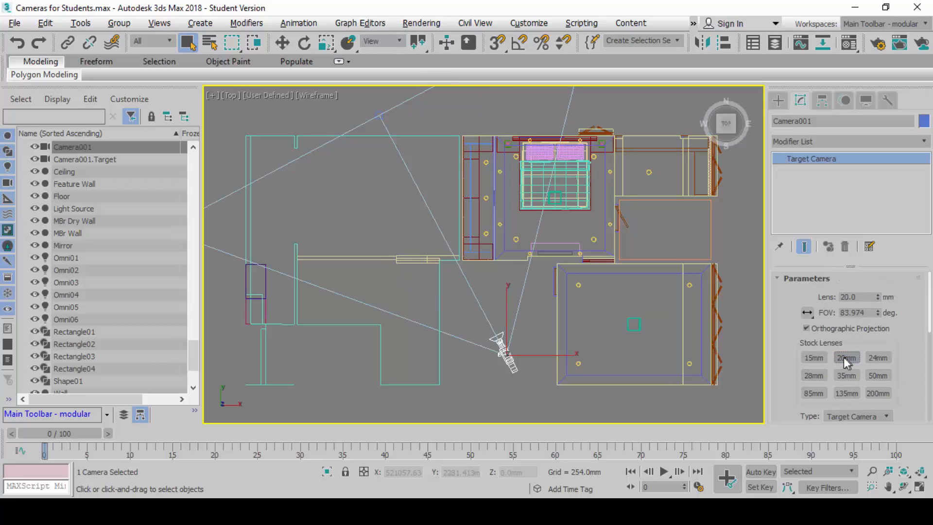
# - Compare the camera's field of view by alternating between the 50mm and 20mm stock lenses, ending on 20mm
pyautogui.click(875, 372)
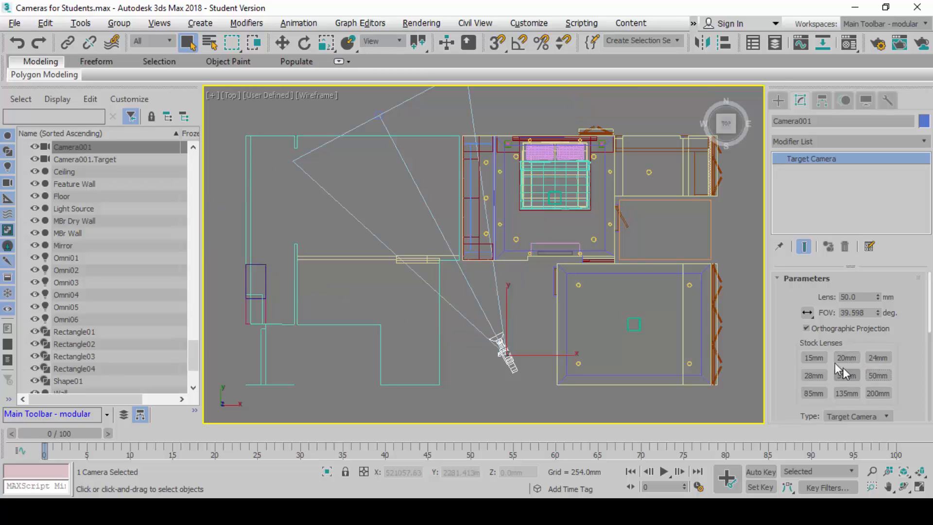
pyautogui.click(852, 355)
pyautogui.click(882, 375)
pyautogui.click(851, 357)
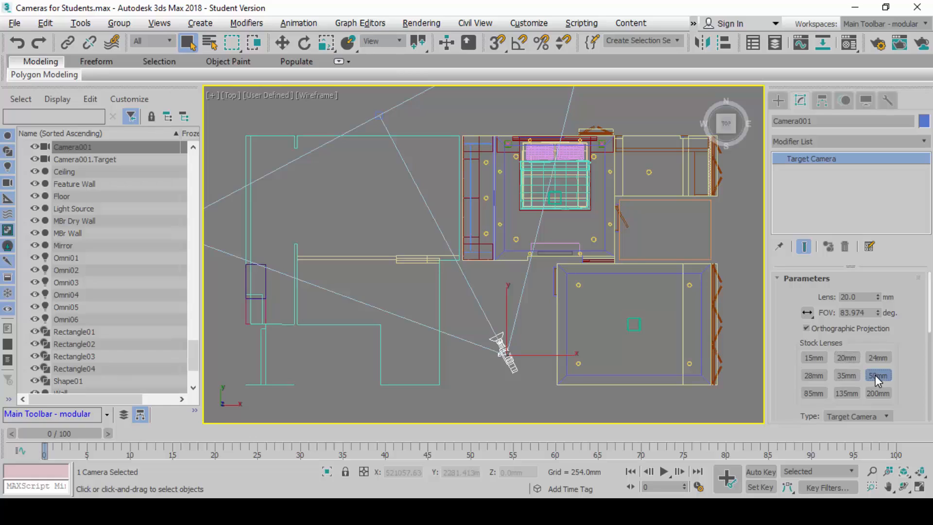
pyautogui.click(876, 375)
pyautogui.click(851, 358)
pyautogui.click(876, 375)
pyautogui.click(852, 358)
pyautogui.click(877, 378)
pyautogui.click(852, 359)
# - Move the camera body to the lower-right corner of the furnished bedroom, at about X 516485 mm, Y 757 mm
pyautogui.click(378, 179)
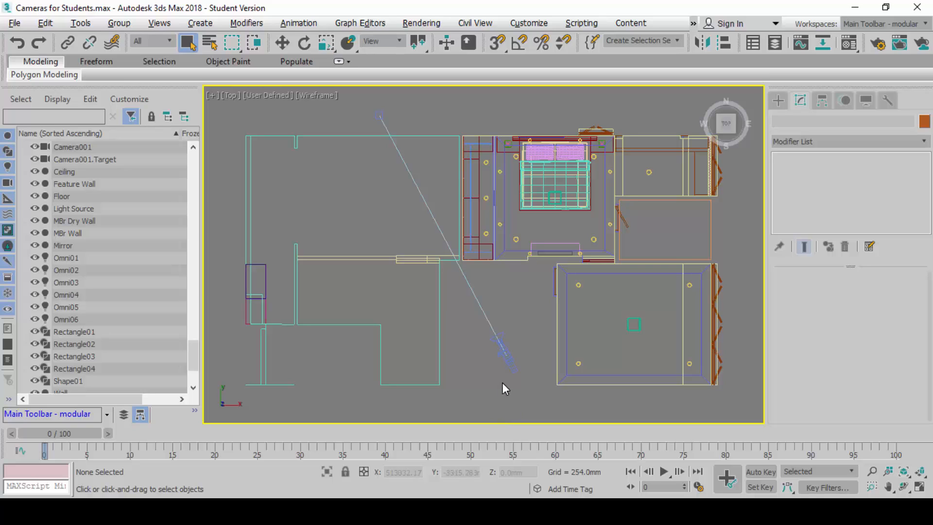
pyautogui.click(513, 358)
pyautogui.click(528, 338)
pyautogui.click(510, 361)
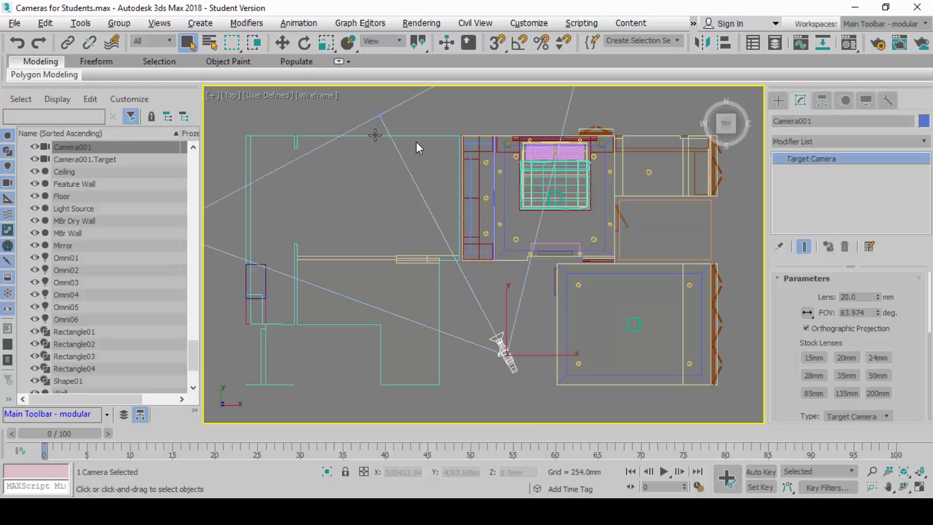
pyautogui.click(284, 44)
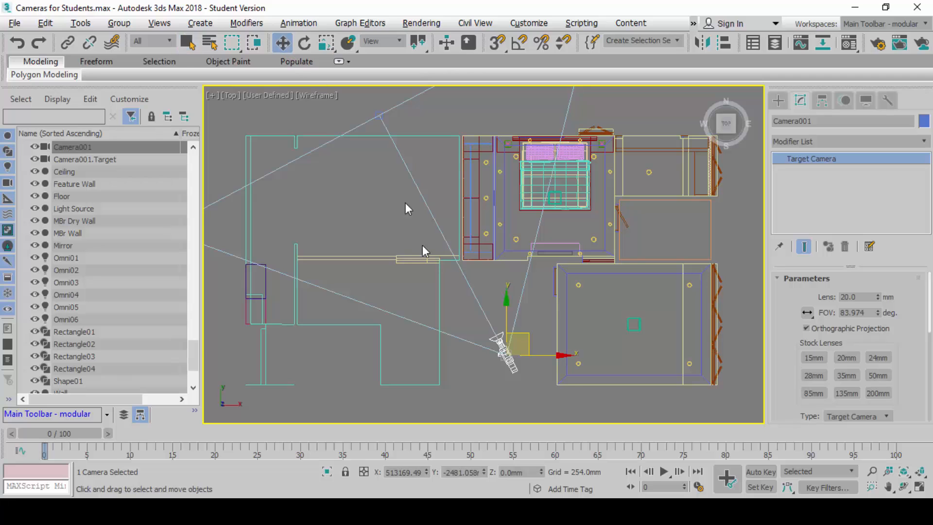
pyautogui.moveTo(528, 334); pyautogui.dragTo(633, 230)
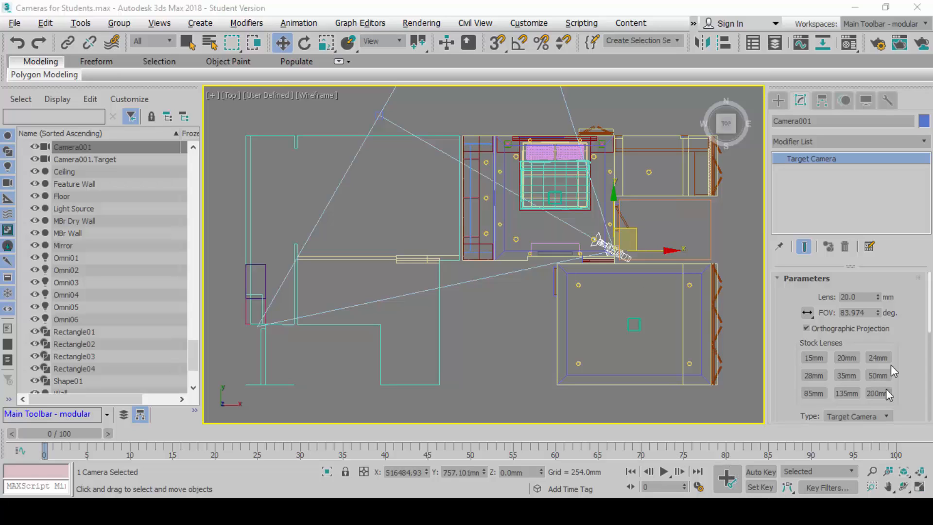
# - Switch to Windows Ink Workspace and open a screen sketch of the current camera view setup
pyautogui.press('super+w')
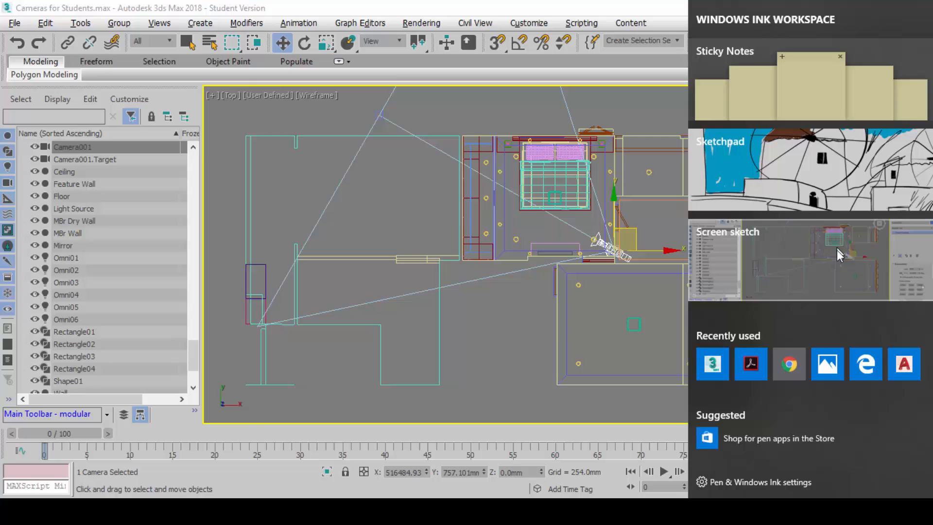
pyautogui.click(804, 270)
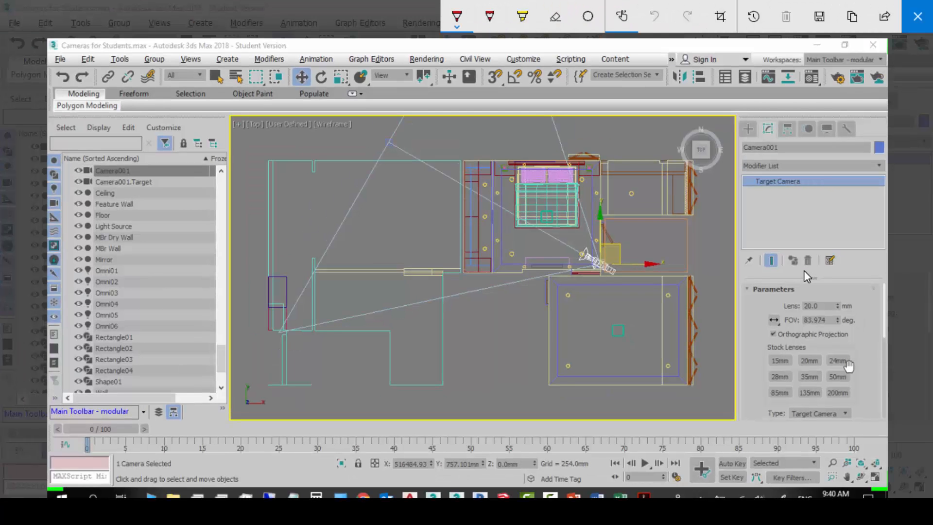
# - Outline the furnished bedroom and its adjoining rooms in red on the screen sketch, and return to the model
pyautogui.moveTo(454, 156)
pyautogui.mouseDown()
pyautogui.moveTo(460, 278)
pyautogui.moveTo(549, 279)
pyautogui.moveTo(554, 353)
pyautogui.moveTo(631, 386)
pyautogui.moveTo(695, 382)
pyautogui.moveTo(689, 285)
pyautogui.moveTo(617, 270)
pyautogui.moveTo(601, 233)
pyautogui.moveTo(687, 216)
pyautogui.moveTo(686, 159)
pyautogui.moveTo(450, 158)
pyautogui.mouseUp()
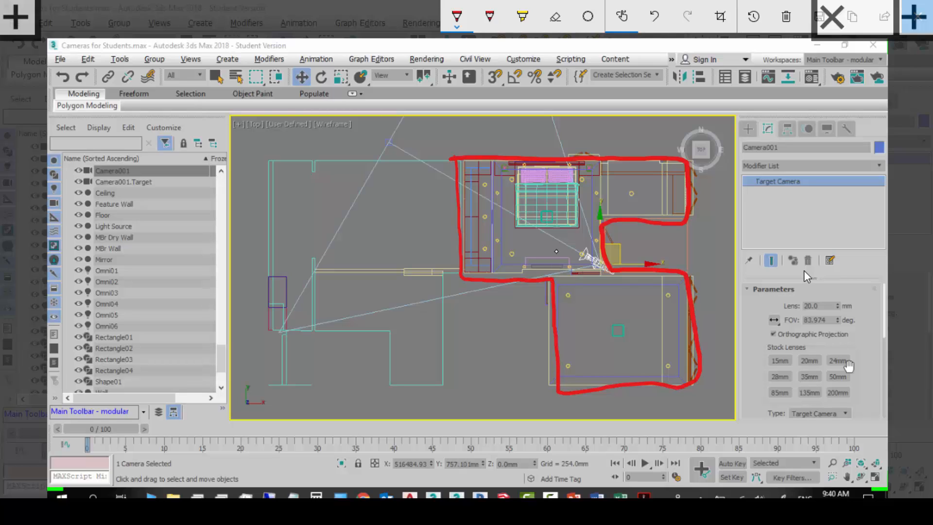
pyautogui.moveTo(555, 249)
pyautogui.mouseDown()
pyautogui.moveTo(592, 271)
pyautogui.moveTo(592, 227)
pyautogui.moveTo(573, 271)
pyautogui.moveTo(441, 230)
pyautogui.mouseUp()
pyautogui.moveTo(592, 227); pyautogui.dragTo(603, 89)
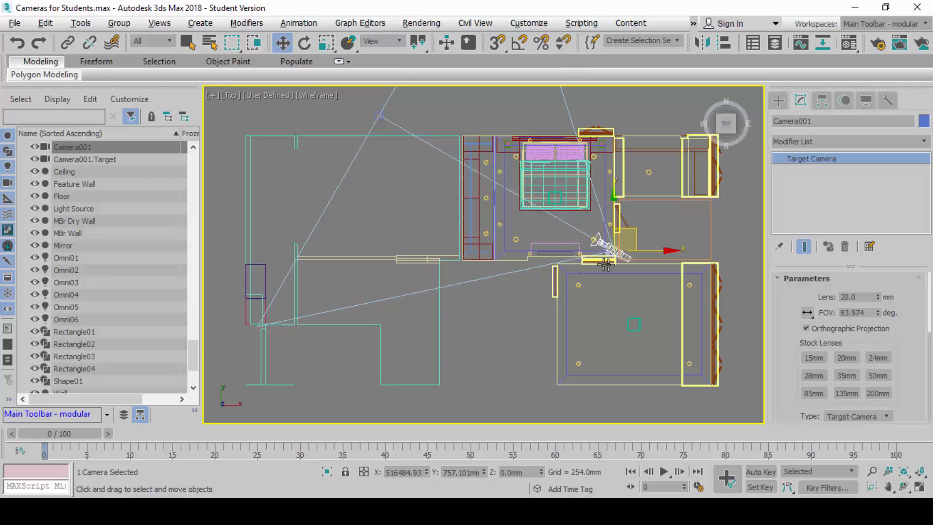
# - Move the camera target up beyond the bedroom's upper-left corner in the Top view, to about X 511046 mm, Y 5998 mm
pyautogui.click(377, 116)
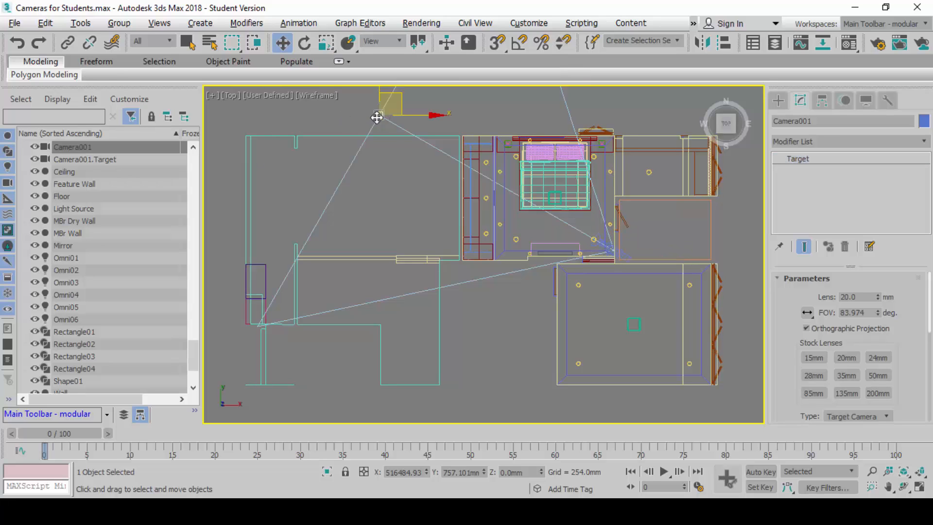
pyautogui.moveTo(418, 174); pyautogui.dragTo(378, 237, button='middle')
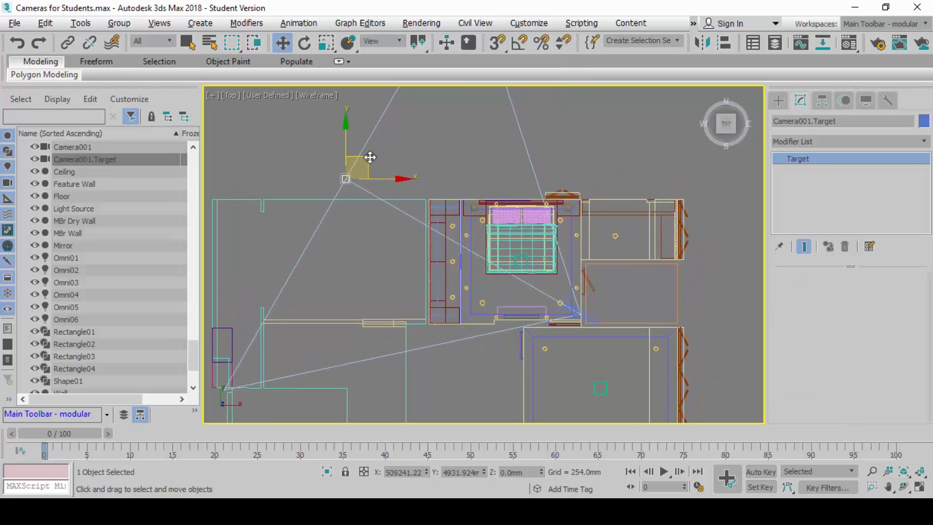
pyautogui.moveTo(370, 157); pyautogui.dragTo(417, 114)
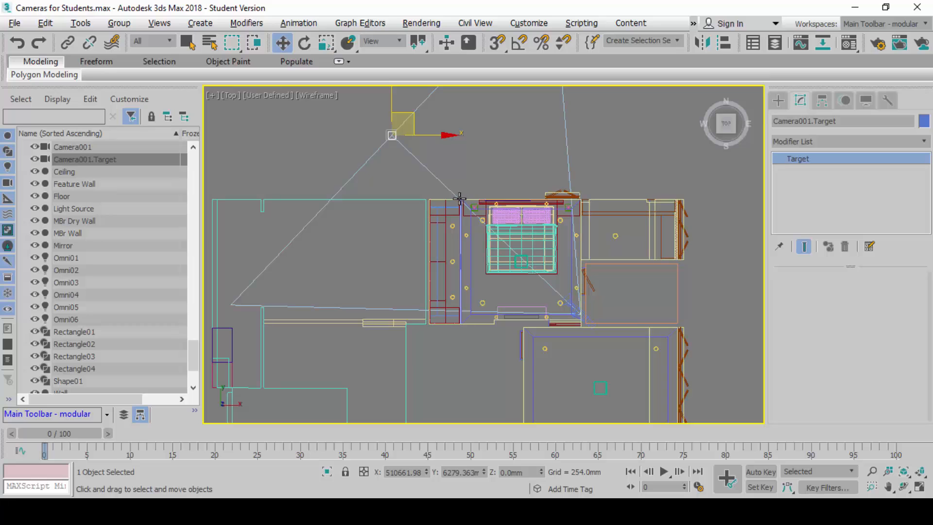
pyautogui.moveTo(413, 121); pyautogui.dragTo(423, 131)
# - Restore the four-viewport layout and switch the Orthographic viewport to the Camera001 view
pyautogui.hotkey('alt', 'w')
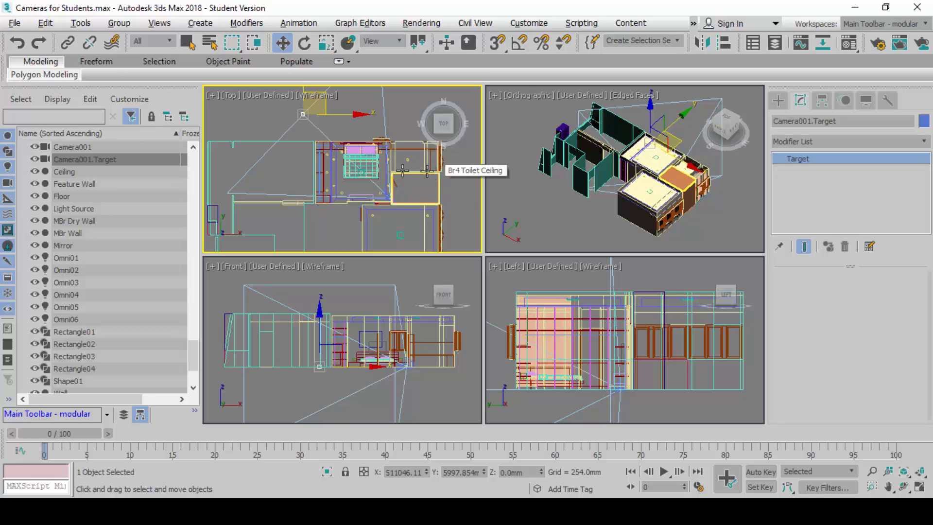
pyautogui.rightClick(500, 192)
pyautogui.hotkey('alt', 'w')
pyautogui.hotkey('alt', 'w')
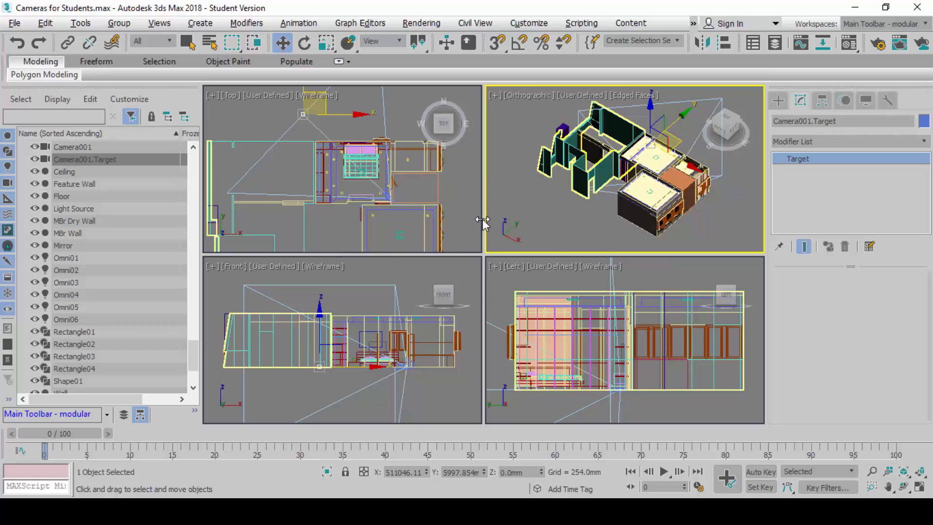
pyautogui.click(455, 192)
pyautogui.rightClick(509, 185)
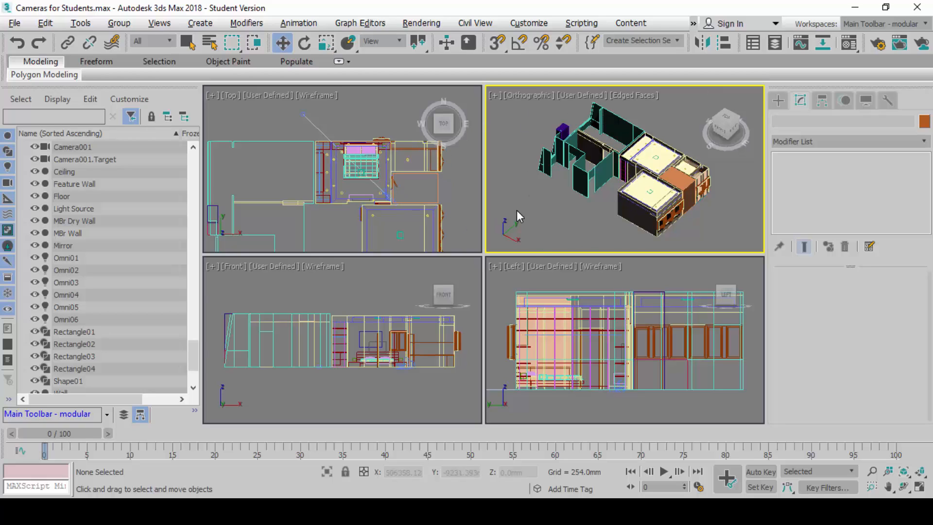
pyautogui.press('c')
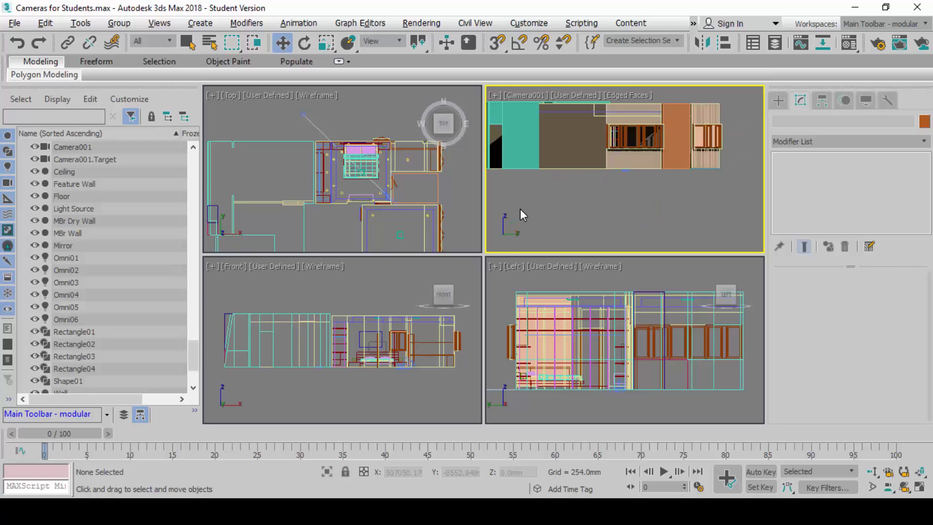
# - Select the camera body in the Top view, turn off its Orthographic Projection and clear the selection
pyautogui.click(385, 196)
pyautogui.scroll(2, 413, 203)
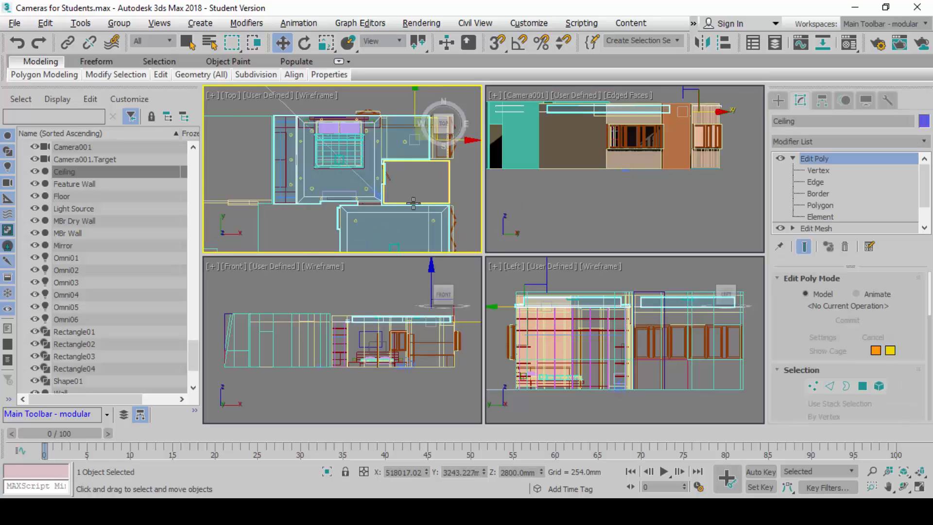
pyautogui.scroll(5, 413, 204)
pyautogui.click(320, 182)
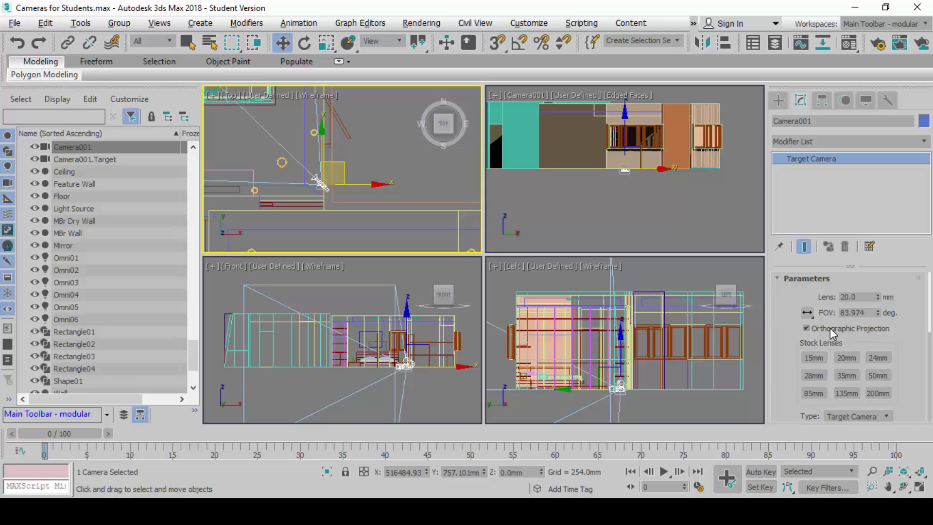
pyautogui.click(830, 328)
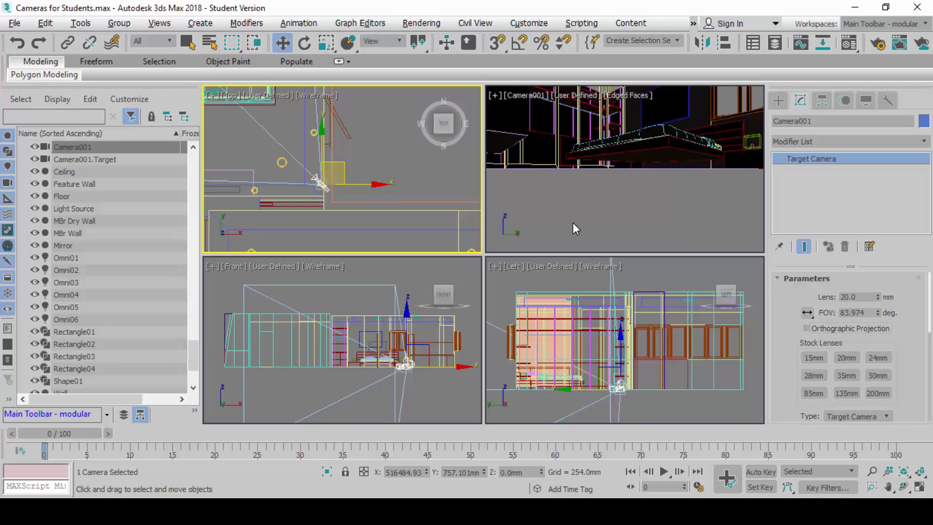
pyautogui.click(434, 176)
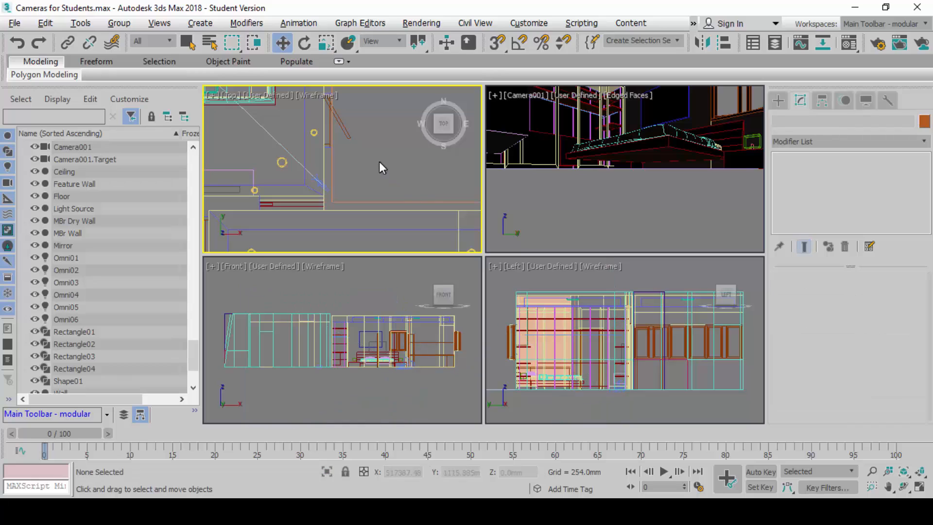
# - Examine the bedroom and the camera's height relative to the floor in the Top, Left and Front views
pyautogui.scroll(-5, 396, 181)
pyautogui.moveTo(332, 145); pyautogui.dragTo(331, 143, button='middle')
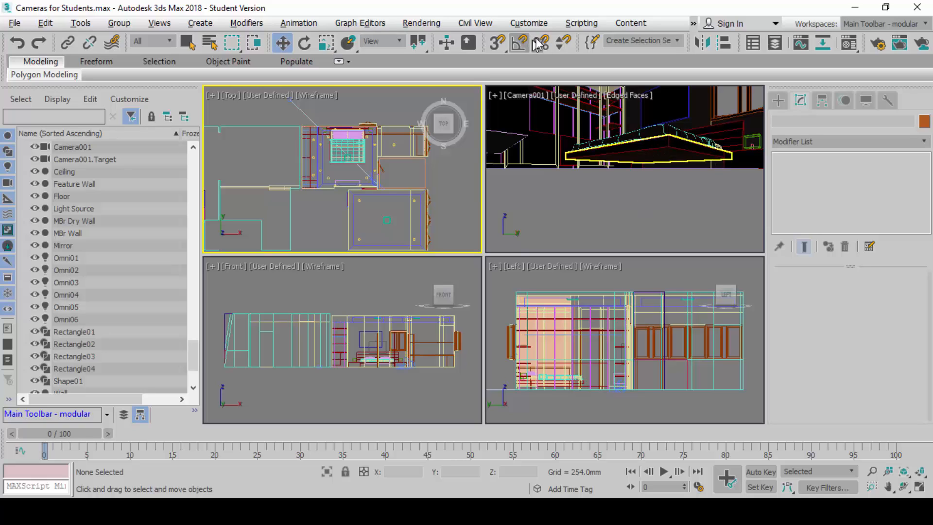
pyautogui.click(369, 414)
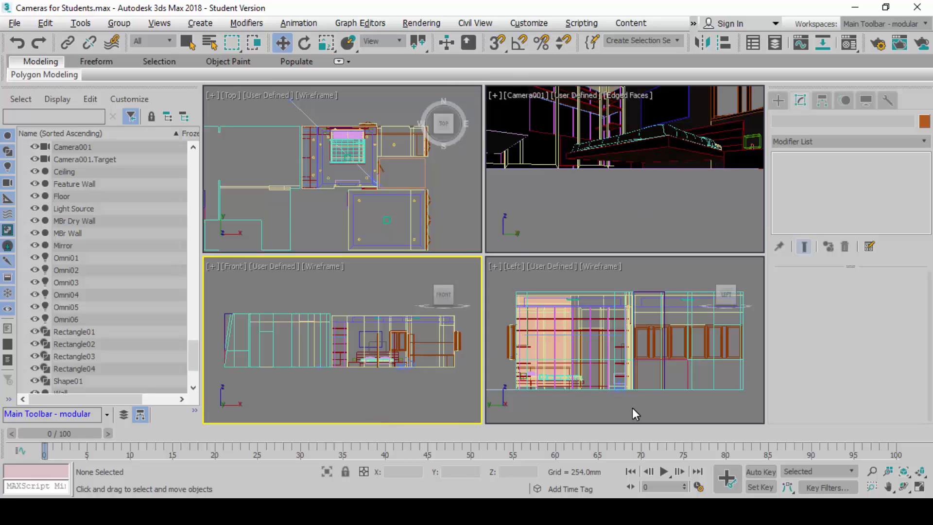
pyautogui.click(631, 408)
pyautogui.scroll(-3, 624, 373)
pyautogui.scroll(1, 634, 367)
pyautogui.scroll(2, 606, 395)
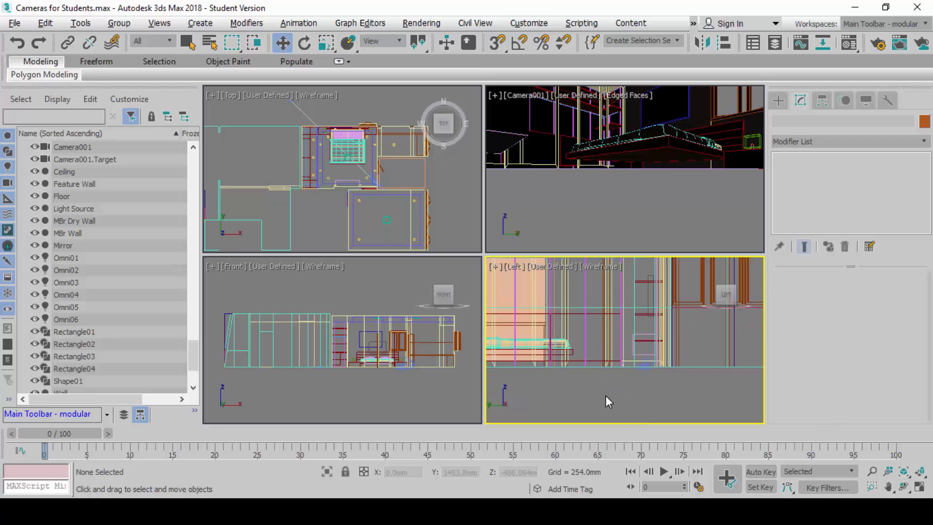
pyautogui.scroll(-3, 625, 383)
pyautogui.scroll(2, 614, 385)
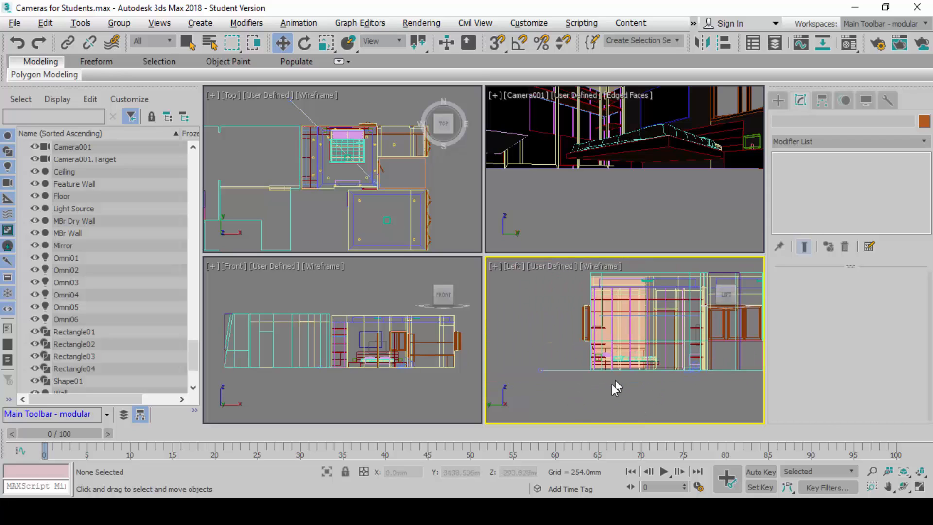
pyautogui.click(365, 392)
pyautogui.scroll(-3, 362, 392)
pyautogui.scroll(3, 369, 384)
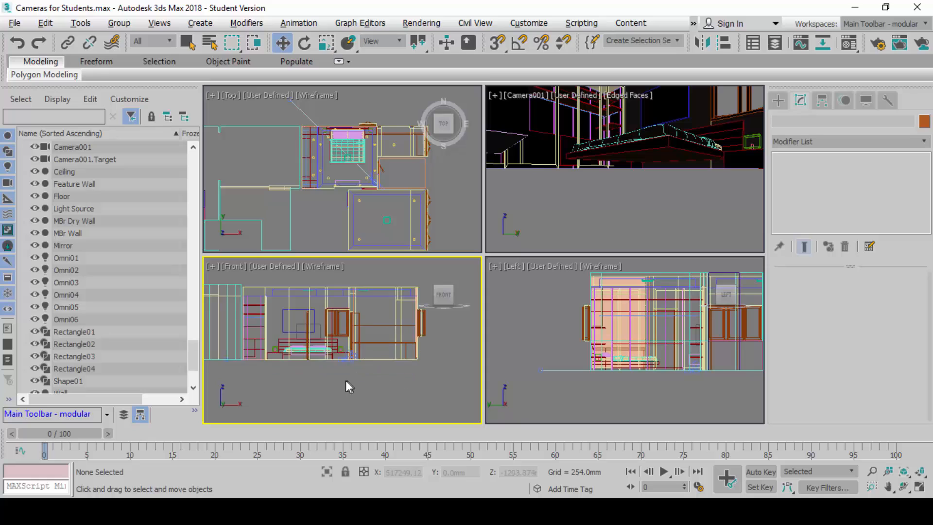
pyautogui.scroll(-1, 375, 377)
pyautogui.click(579, 383)
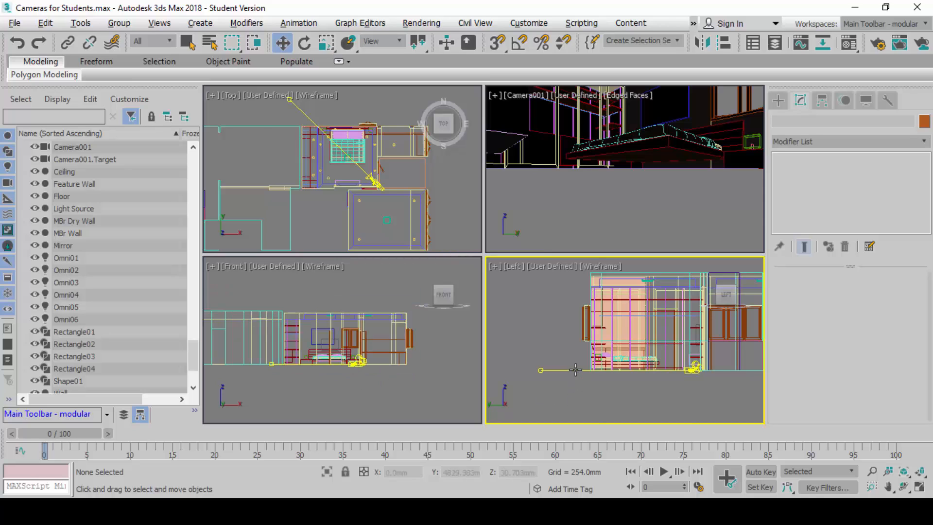
# - Select the camera and its target together by their connecting line in the Left view, and clear the selection
pyautogui.click(575, 370)
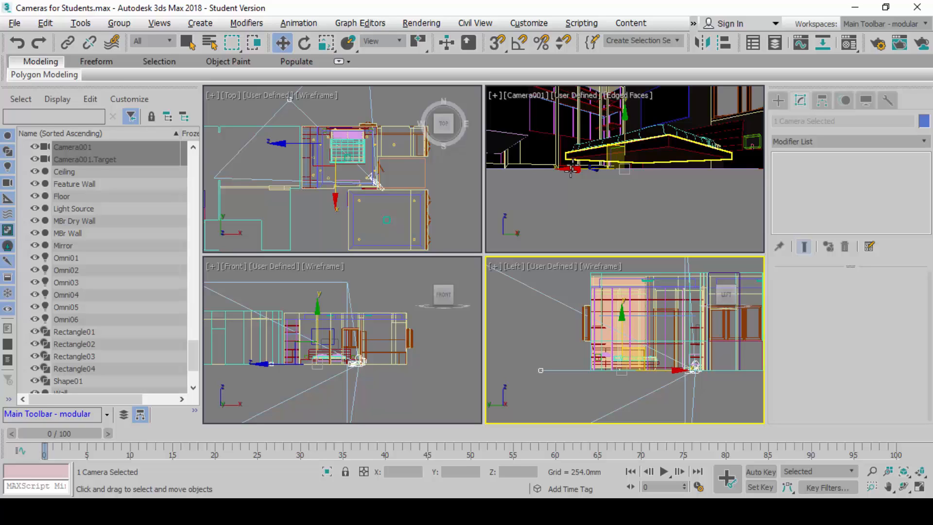
pyautogui.click(501, 328)
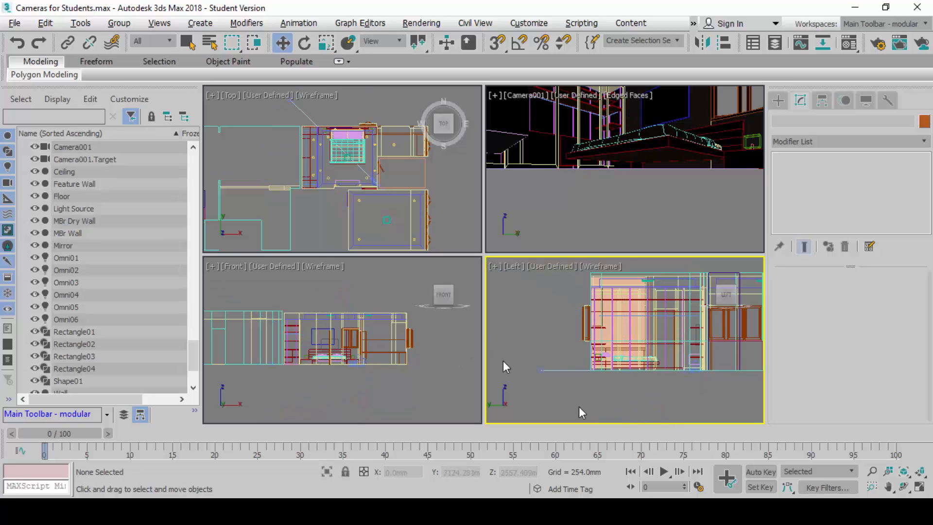
pyautogui.click(568, 371)
pyautogui.click(562, 383)
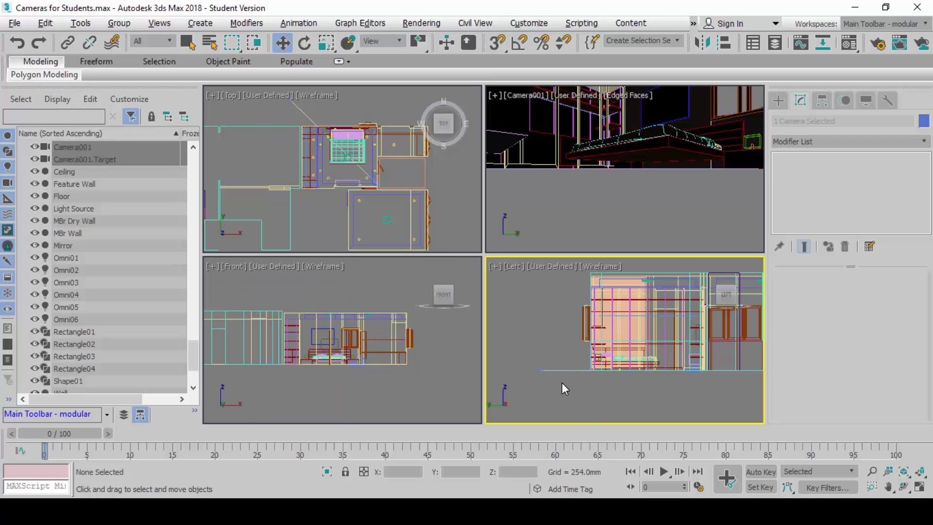
# - Examine the camera target and its sight line across the bedroom in the enlarged Top view
pyautogui.rightClick(360, 152)
pyautogui.scroll(3, 360, 153)
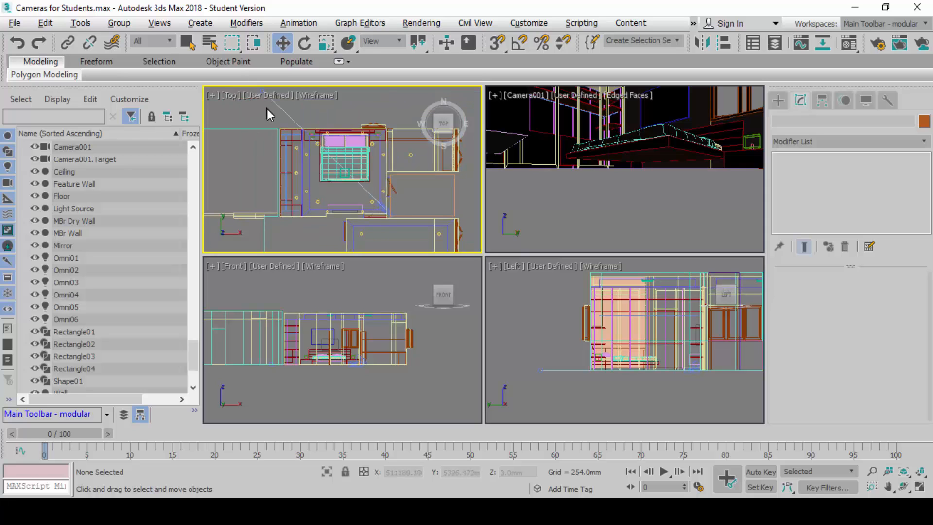
pyautogui.moveTo(267, 109); pyautogui.dragTo(281, 146, button='middle')
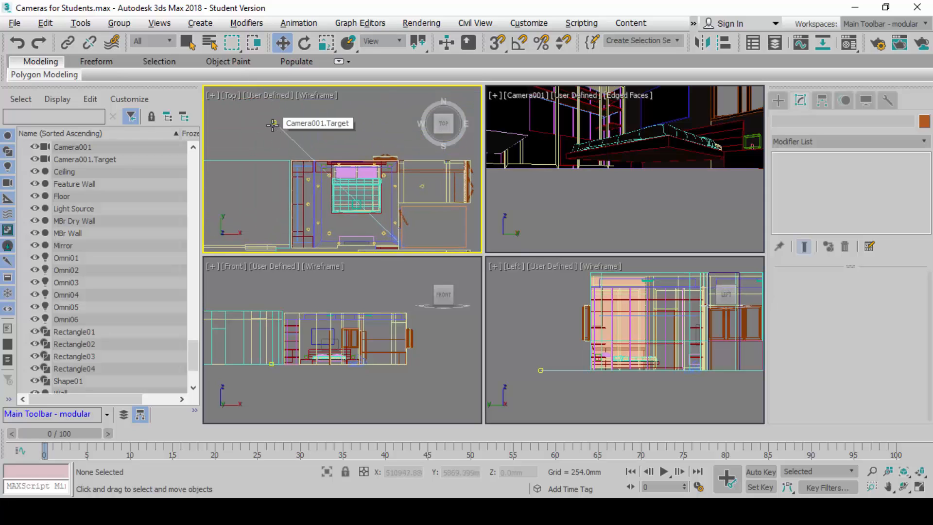
pyautogui.hotkey('alt', 'w')
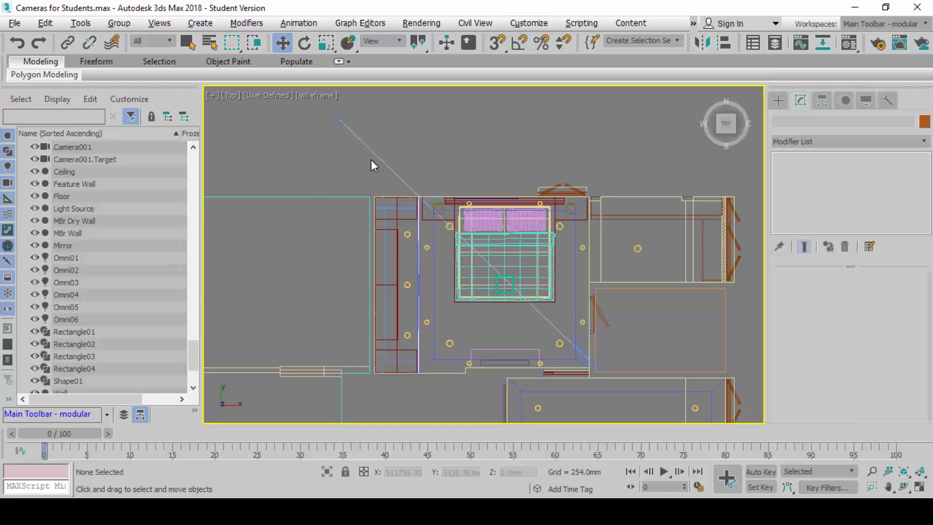
pyautogui.hotkey('alt', 'w')
# - Try selecting the camera with its target again in the Left view, and clear the selection in the enlarged viewport
pyautogui.click(564, 369)
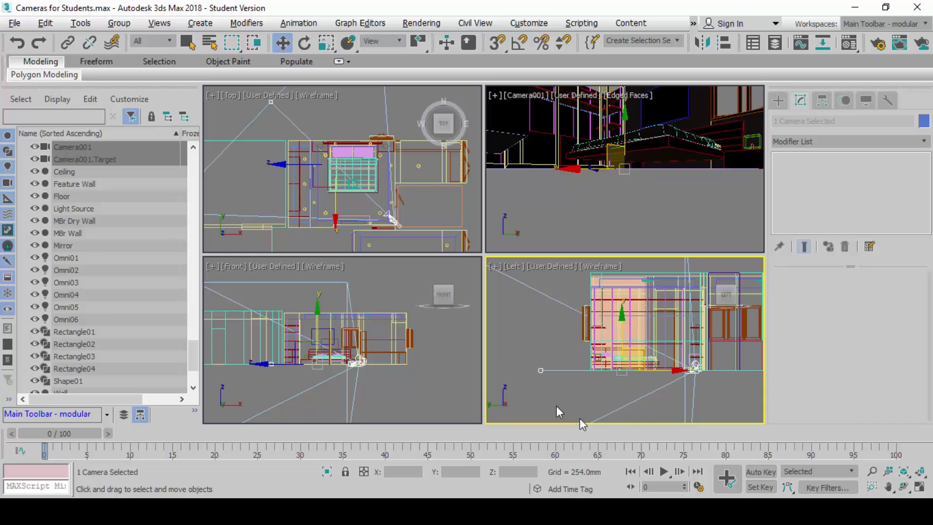
pyautogui.click(555, 390)
pyautogui.click(568, 372)
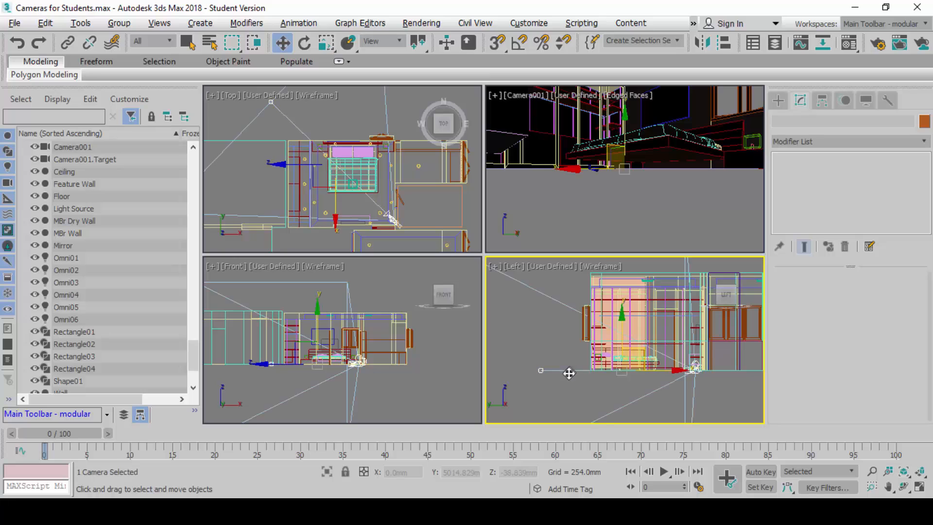
pyautogui.hotkey('alt', 'w')
pyautogui.click(402, 360)
pyautogui.hotkey('alt', 'w')
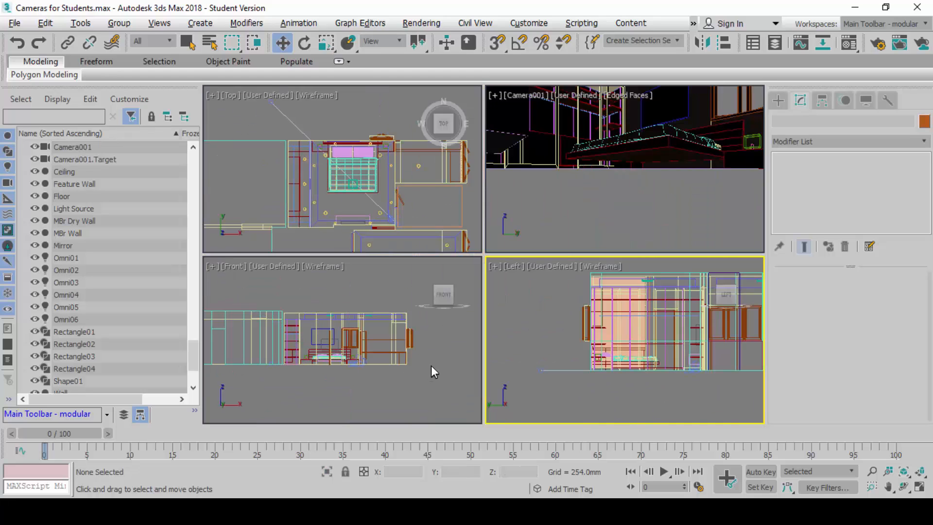
# - Enlarge the Left view after checking the Front view, and select the camera and target together by their connecting line
pyautogui.click(430, 365)
pyautogui.hotkey('alt', 'w')
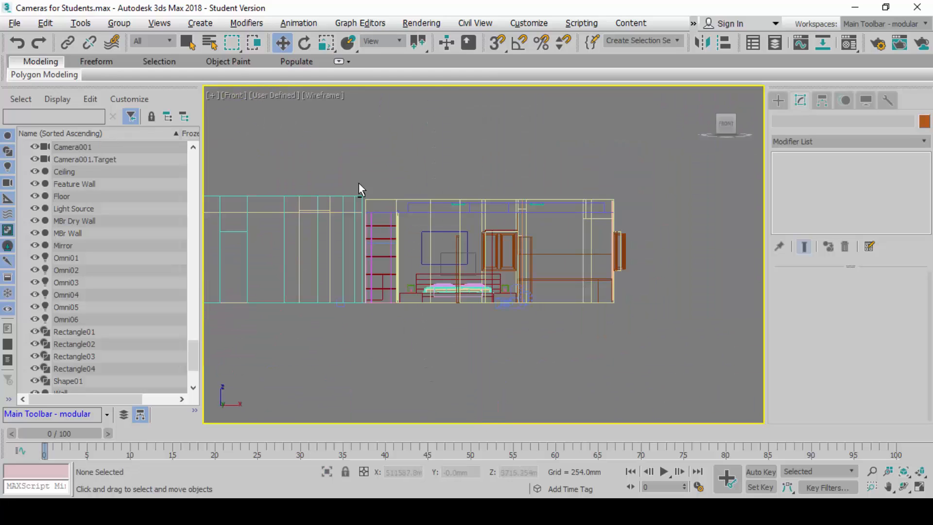
pyautogui.hotkey('alt', 'w')
pyautogui.click(540, 311)
pyautogui.hotkey('alt', 'w')
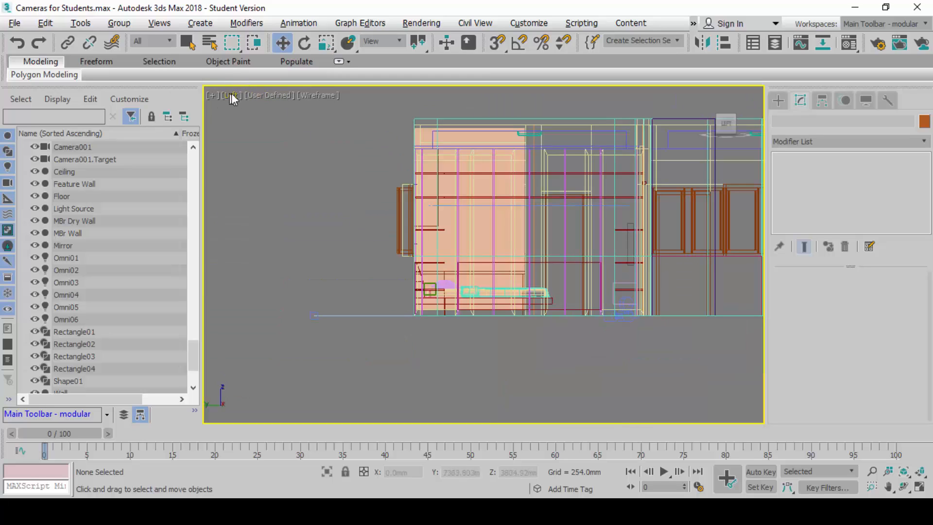
pyautogui.click(376, 316)
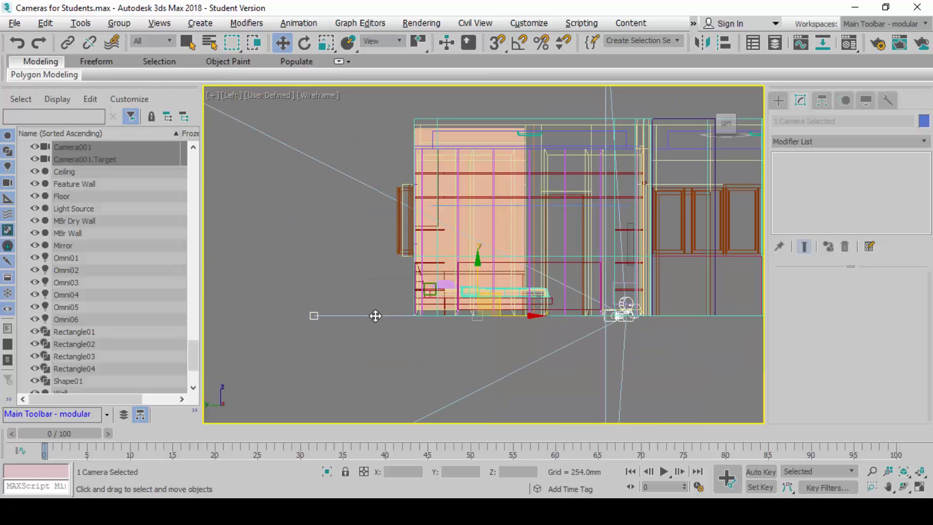
# - Open the Move Transform Type-In dialog for the selected camera and target, look at its fields and close it
pyautogui.rightClick(281, 43)
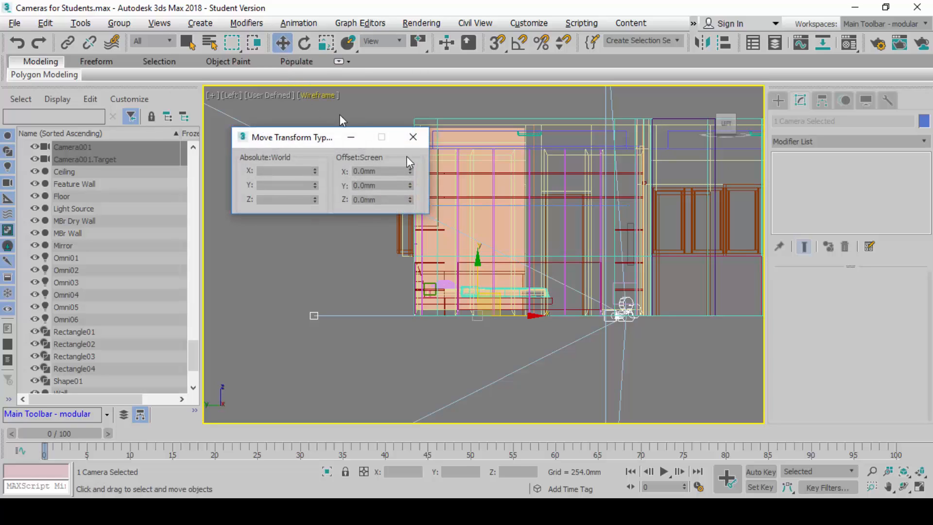
pyautogui.click(413, 137)
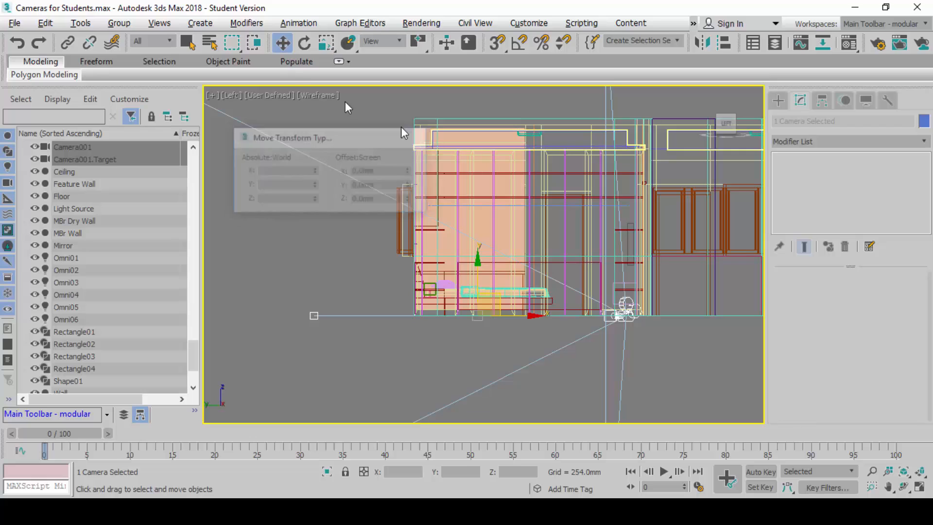
pyautogui.rightClick(283, 45)
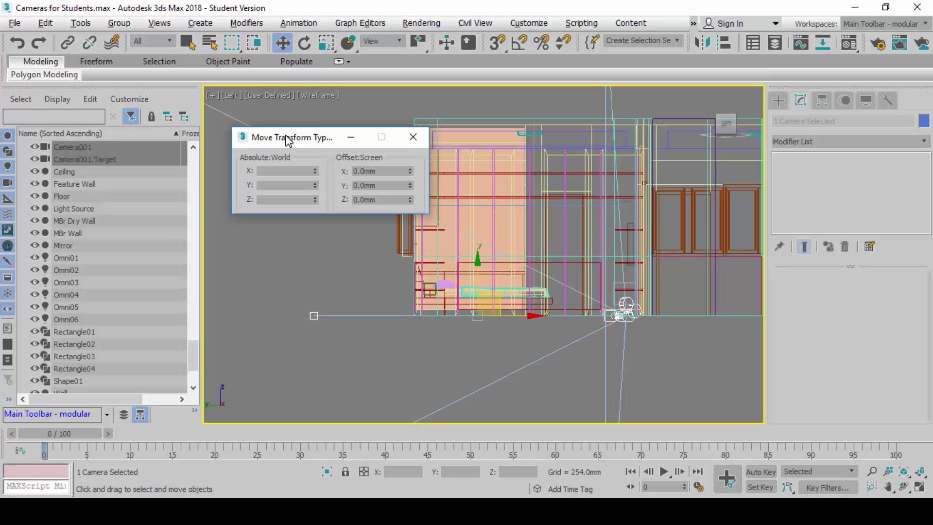
pyautogui.rightClick(285, 43)
pyautogui.click(413, 137)
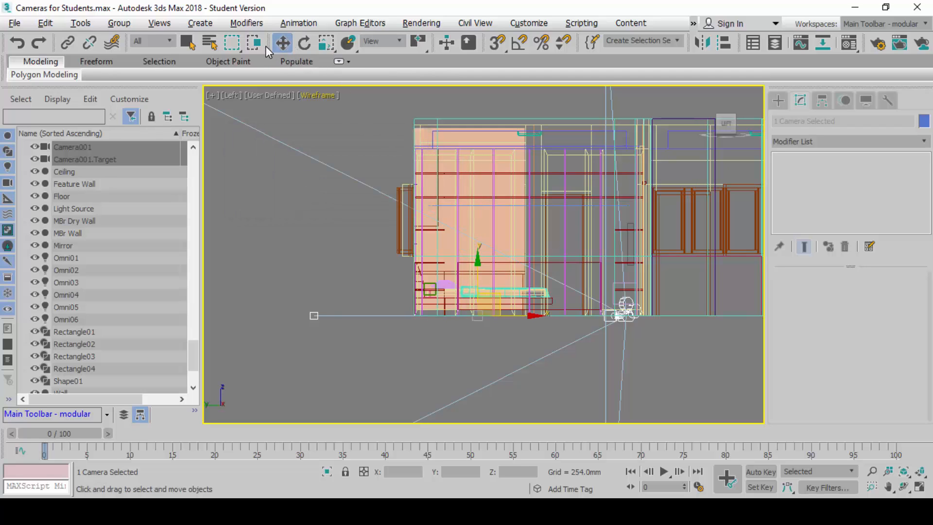
# - Try raising the selected camera and target together with a vertical Y offset in the Left view, and undo the move
pyautogui.rightClick(282, 42)
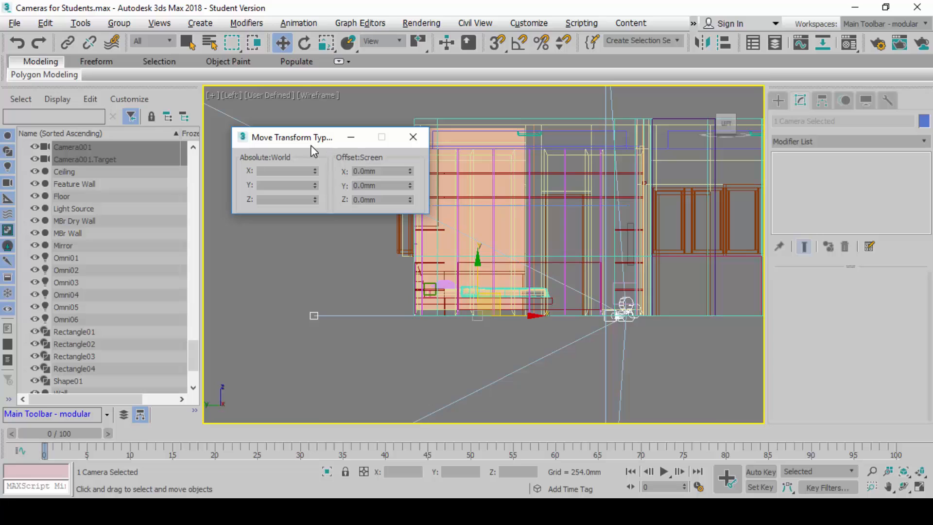
pyautogui.moveTo(312, 144); pyautogui.dragTo(215, 193)
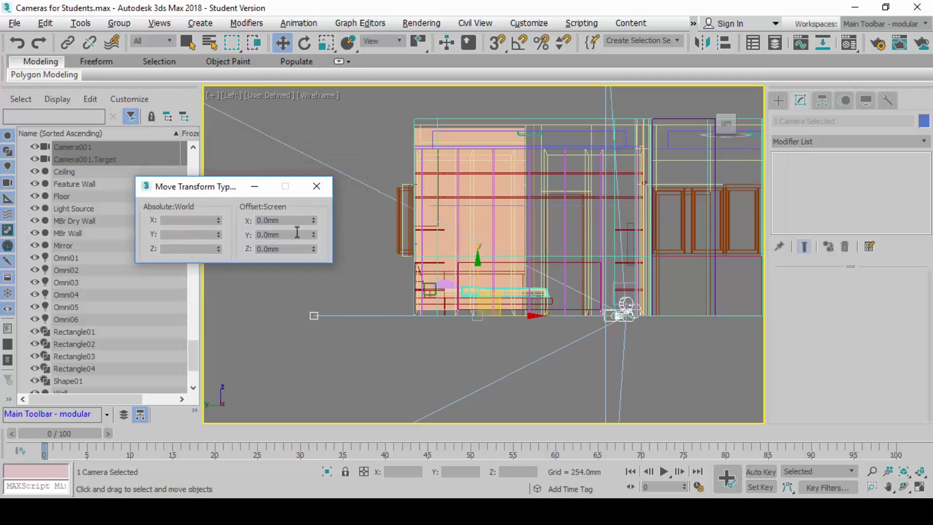
pyautogui.doubleClick(297, 235)
pyautogui.write('1200')
pyautogui.press('Return')
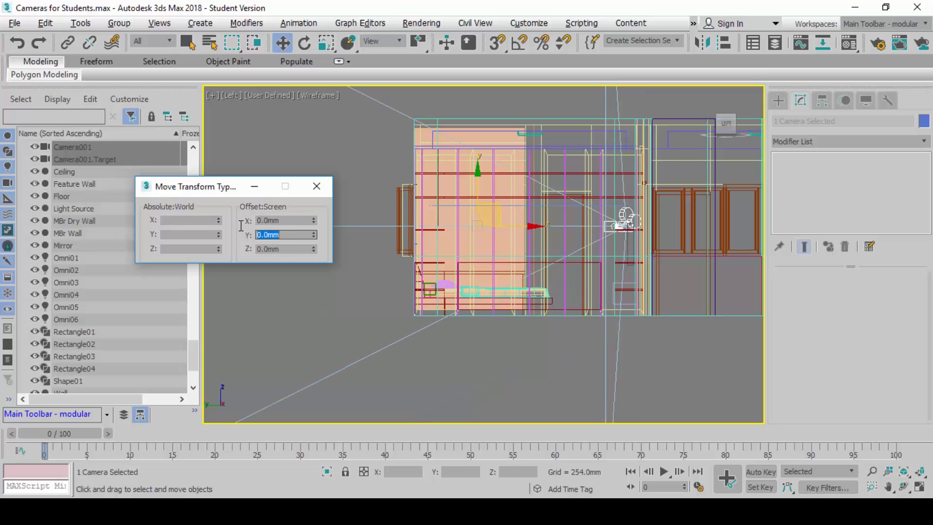
pyautogui.click(316, 186)
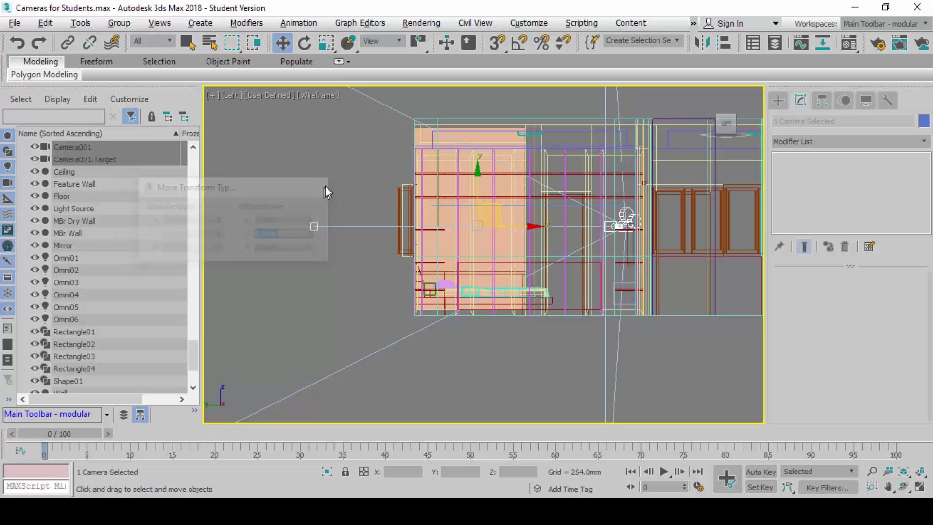
pyautogui.hotkey('ctrl', 'z')
# - Raise the selected camera and target together by a 1500 mm vertical Y offset in the Left view
pyautogui.rightClick(282, 43)
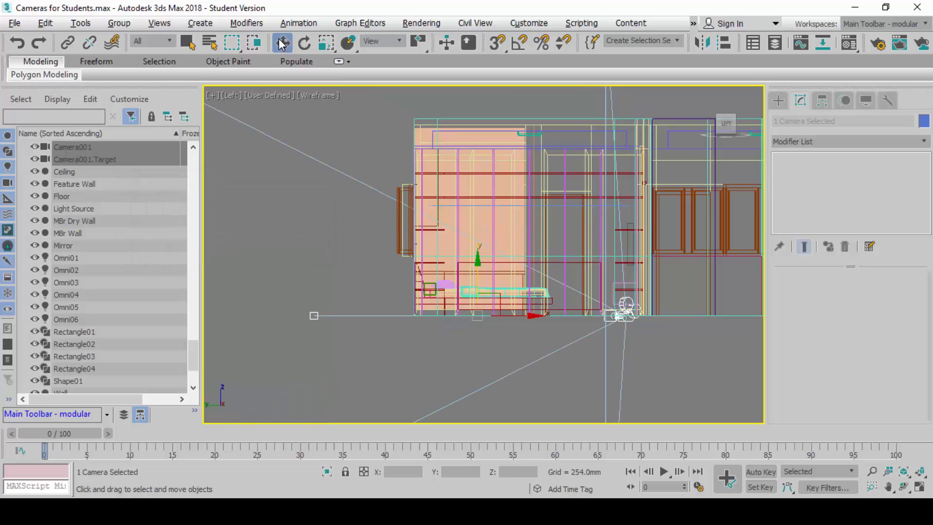
pyautogui.moveTo(197, 190); pyautogui.dragTo(203, 166)
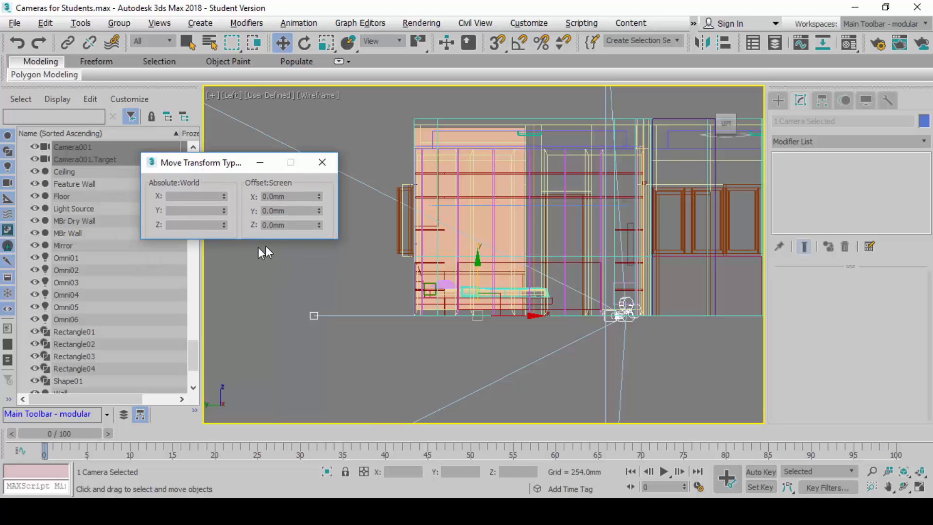
pyautogui.moveTo(286, 211); pyautogui.dragTo(224, 208)
pyautogui.write('1500')
pyautogui.press('Return')
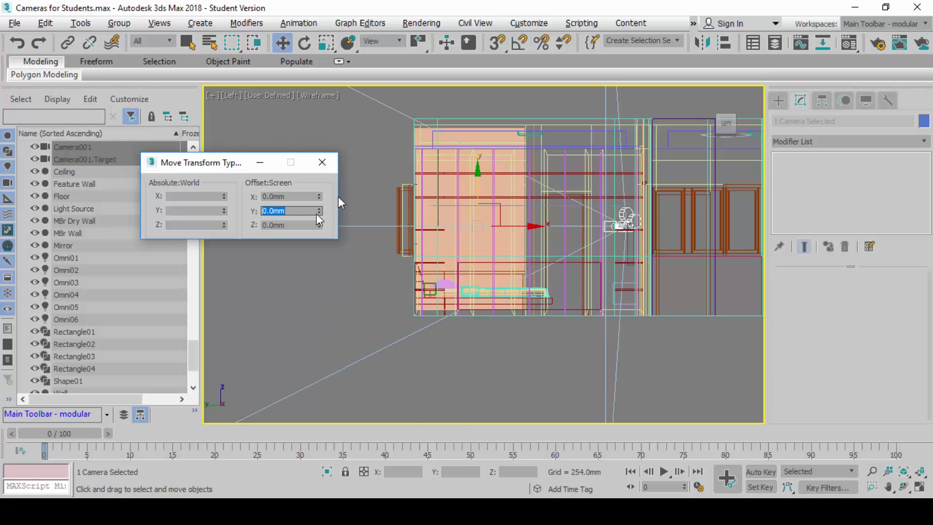
pyautogui.click(322, 162)
# - Render the enlarged Camera001 view and close the rendered frame, cancelling a second render of the same view
pyautogui.hotkey('alt', 'w')
pyautogui.rightClick(709, 158)
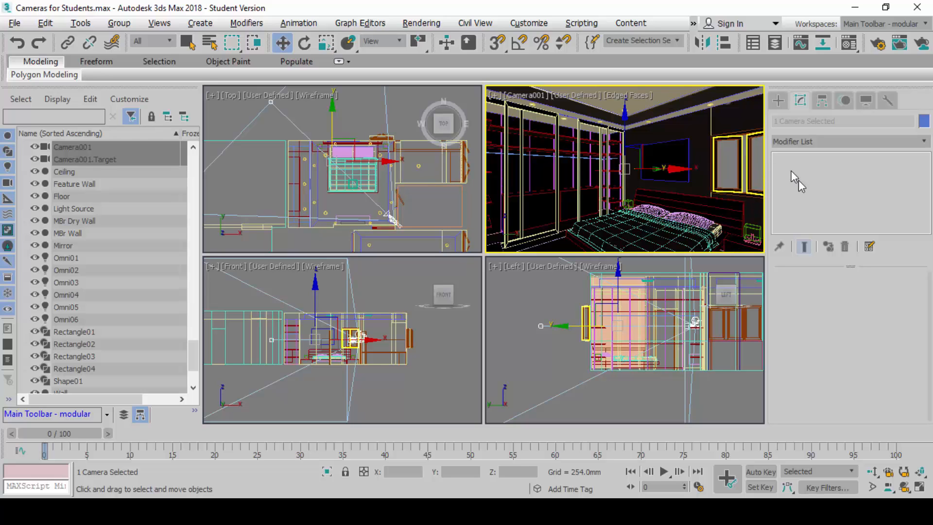
pyautogui.hotkey('alt', 'w')
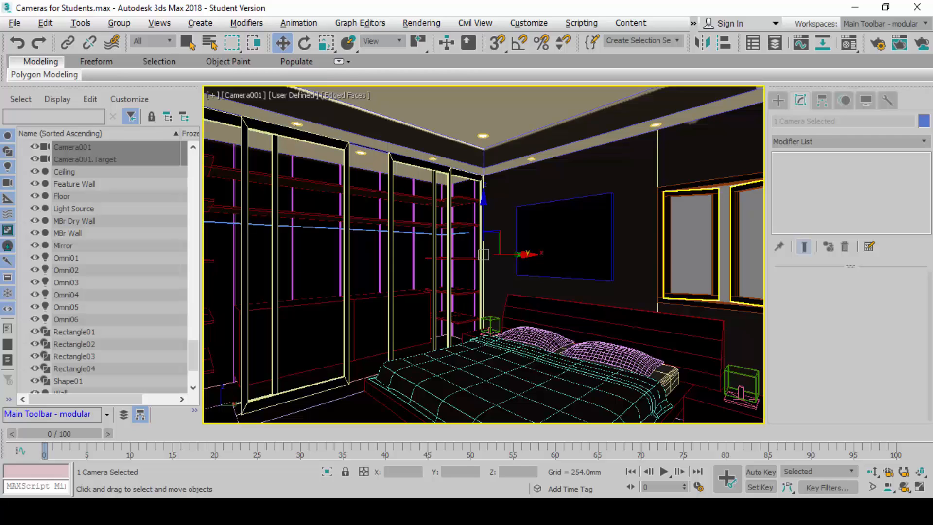
pyautogui.hotkey('shift', 'q')
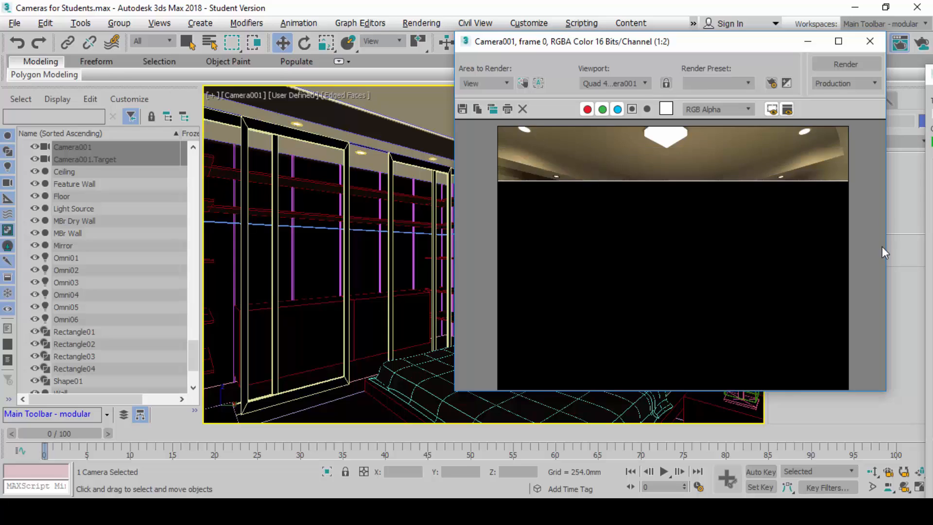
pyautogui.click(838, 41)
pyautogui.moveTo(340, 7); pyautogui.dragTo(301, 45)
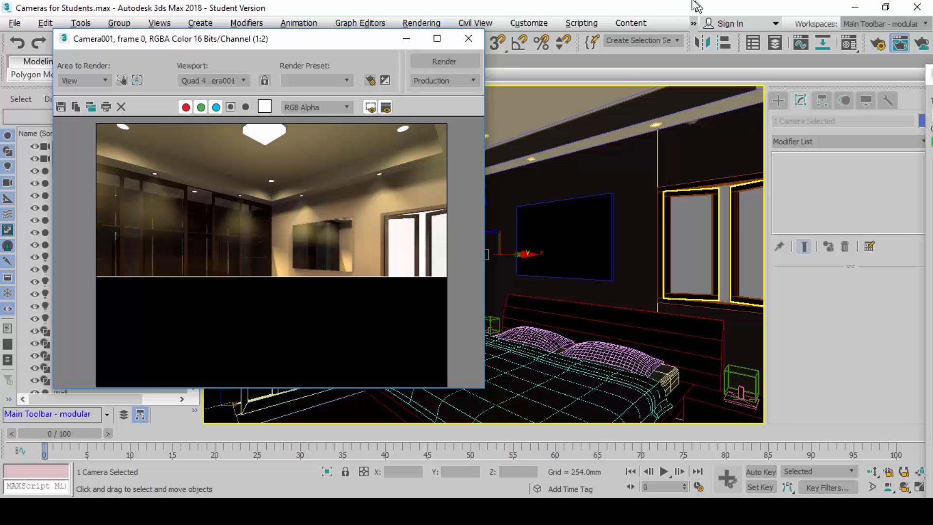
pyautogui.click(468, 38)
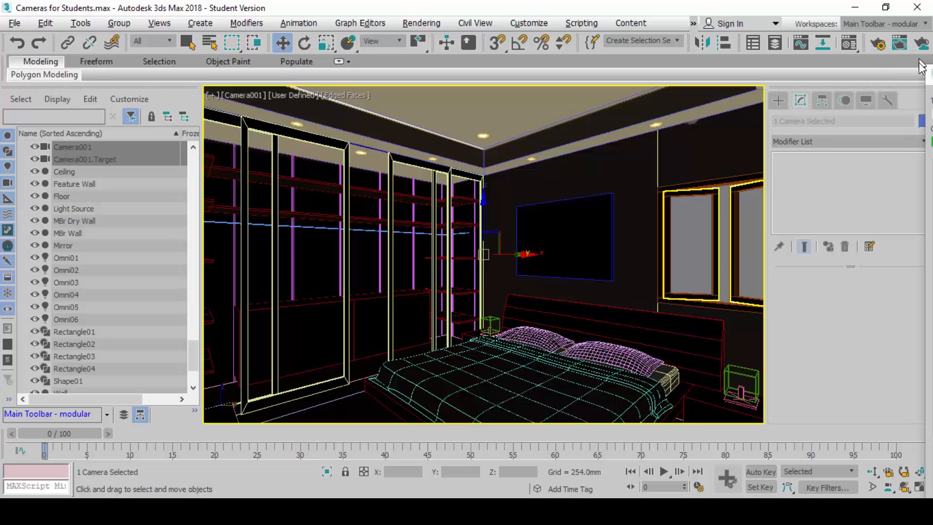
pyautogui.hotkey('shift', 'q')
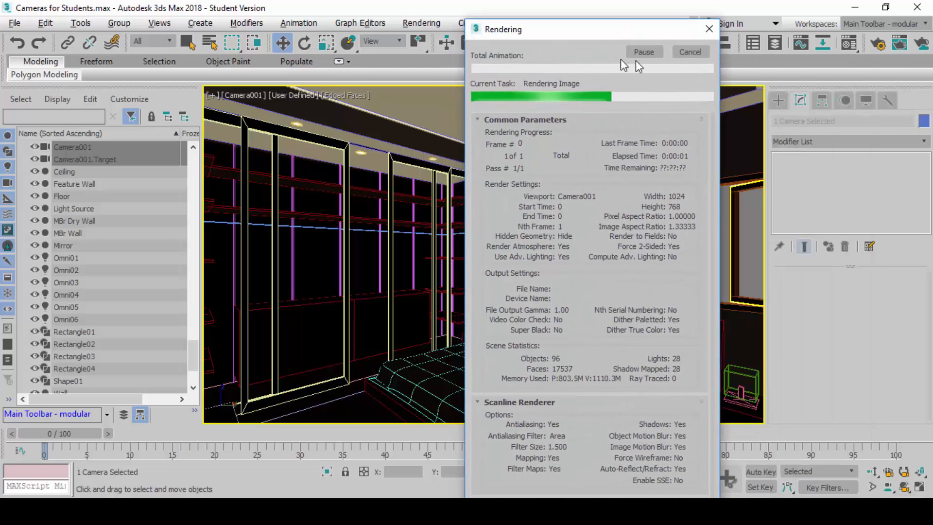
pyautogui.click(688, 51)
# - Restore the four-viewport layout and move only the camera target in the Top view by about 69 mm in X and -643 mm in Y
pyautogui.hotkey('alt', 'w')
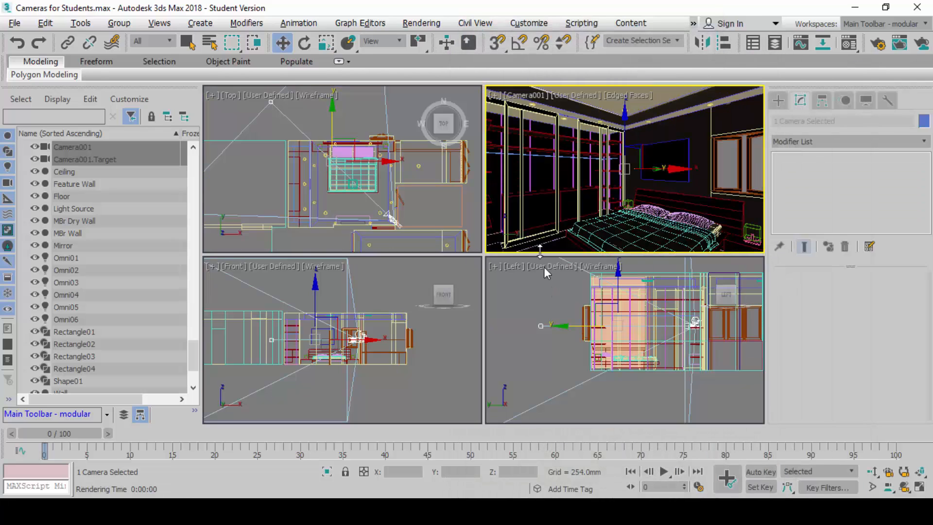
pyautogui.click(258, 126)
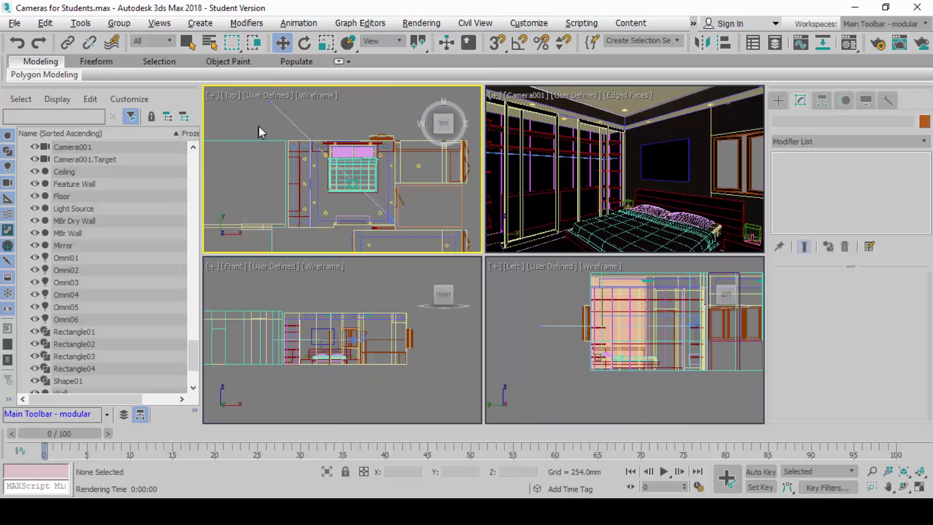
pyautogui.click(271, 102)
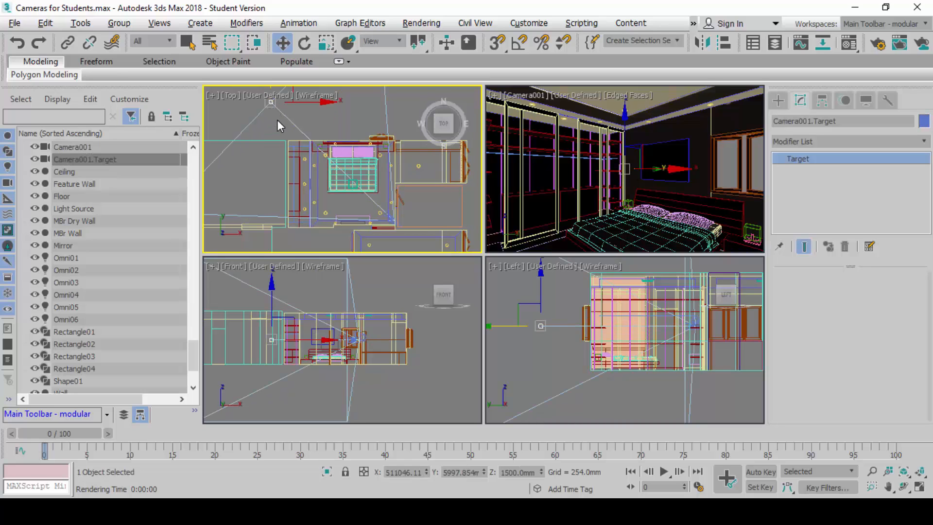
pyautogui.moveTo(273, 129); pyautogui.dragTo(276, 142, button='middle')
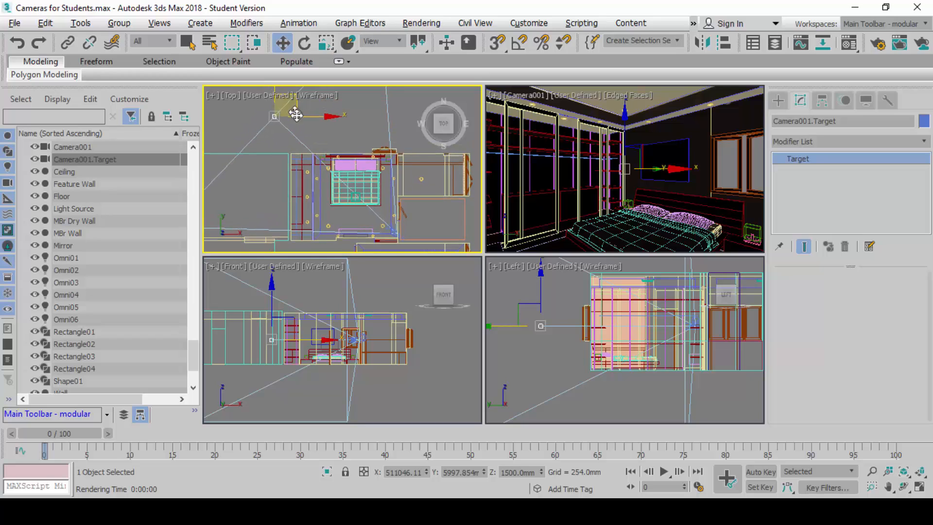
pyautogui.moveTo(296, 114)
pyautogui.mouseDown()
pyautogui.moveTo(298, 125)
pyautogui.moveTo(243, 180)
pyautogui.moveTo(246, 192)
pyautogui.moveTo(303, 132)
pyautogui.moveTo(370, 119)
pyautogui.moveTo(292, 163)
pyautogui.moveTo(250, 202)
pyautogui.moveTo(309, 158)
pyautogui.moveTo(396, 118)
pyautogui.moveTo(261, 151)
pyautogui.moveTo(267, 138)
pyautogui.moveTo(352, 111)
pyautogui.moveTo(246, 121)
pyautogui.moveTo(165, 171)
pyautogui.moveTo(264, 120)
pyautogui.moveTo(231, 117)
pyautogui.moveTo(313, 129)
pyautogui.moveTo(428, 122)
pyautogui.moveTo(211, 165)
pyautogui.moveTo(263, 132)
pyautogui.moveTo(350, 115)
pyautogui.moveTo(266, 125)
pyautogui.moveTo(312, 115)
pyautogui.moveTo(296, 126)
pyautogui.mouseUp()
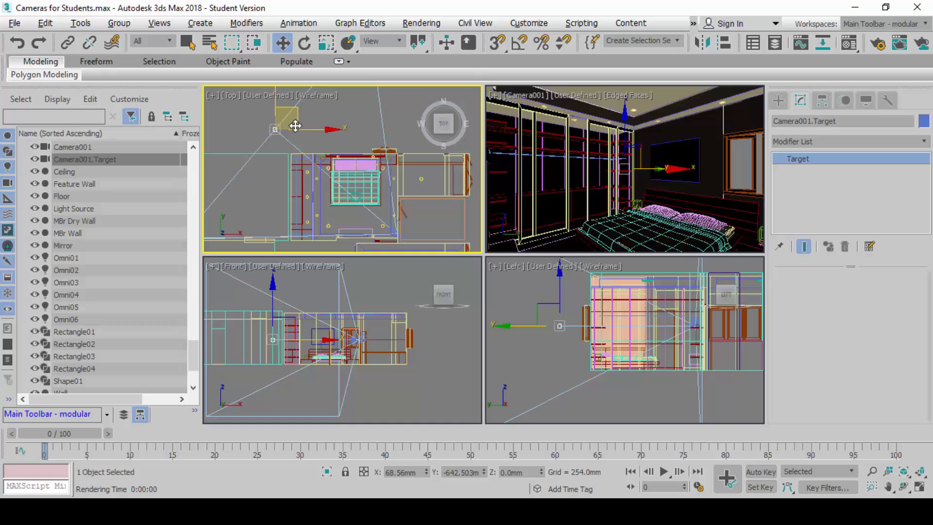
# - Reposition only the camera in the bedroom corner in the Top view, ending at about X 516502 mm and Y 614 mm
pyautogui.scroll(6, 418, 232)
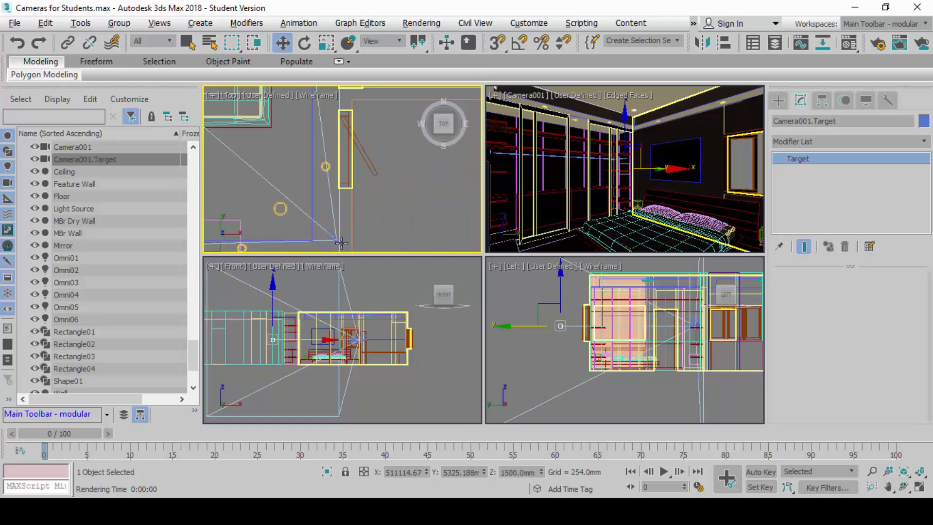
pyautogui.click(342, 243)
pyautogui.click(393, 219)
pyautogui.click(332, 238)
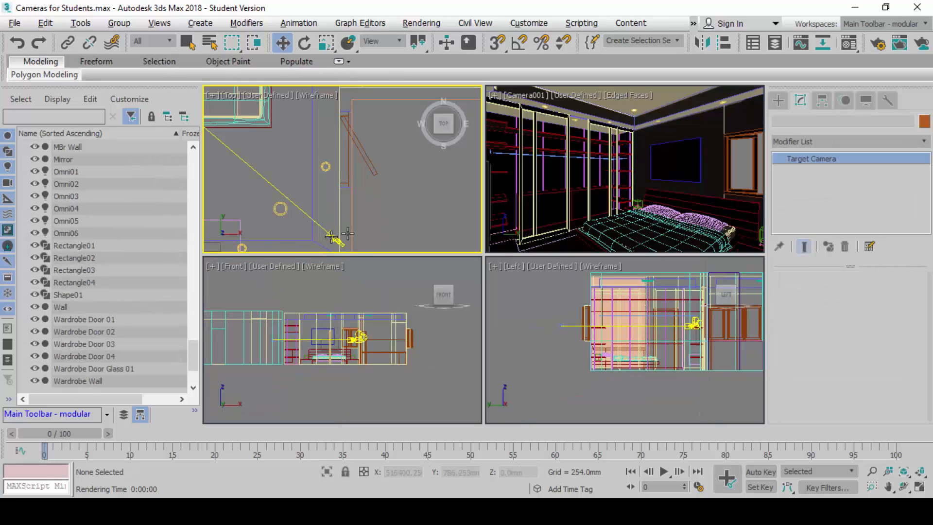
pyautogui.scroll(-8, 403, 228)
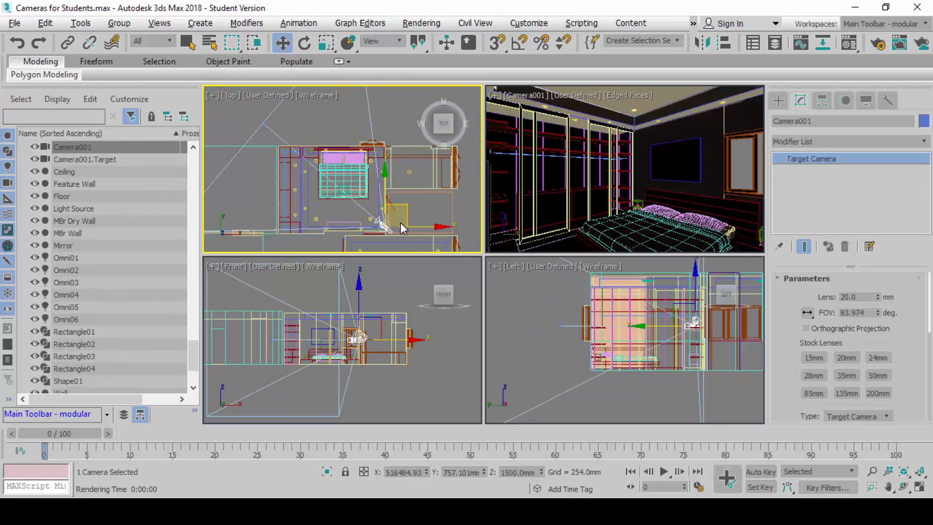
pyautogui.moveTo(402, 210)
pyautogui.mouseDown()
pyautogui.moveTo(375, 129)
pyautogui.moveTo(376, 155)
pyautogui.moveTo(340, 214)
pyautogui.moveTo(404, 185)
pyautogui.moveTo(423, 95)
pyautogui.moveTo(418, 115)
pyautogui.moveTo(335, 184)
pyautogui.moveTo(402, 212)
pyautogui.moveTo(414, 202)
pyautogui.moveTo(378, 219)
pyautogui.moveTo(404, 220)
pyautogui.mouseUp()
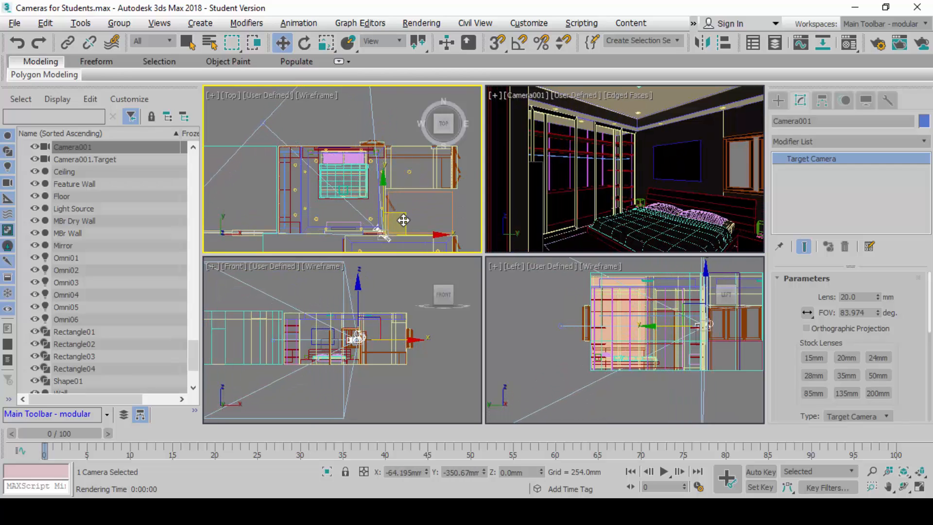
pyautogui.scroll(6, 399, 219)
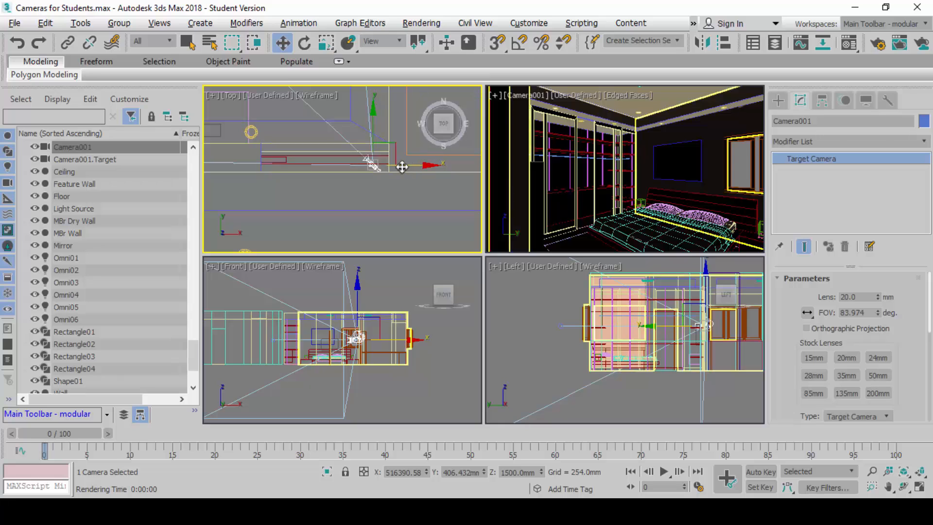
pyautogui.moveTo(398, 152); pyautogui.dragTo(412, 126)
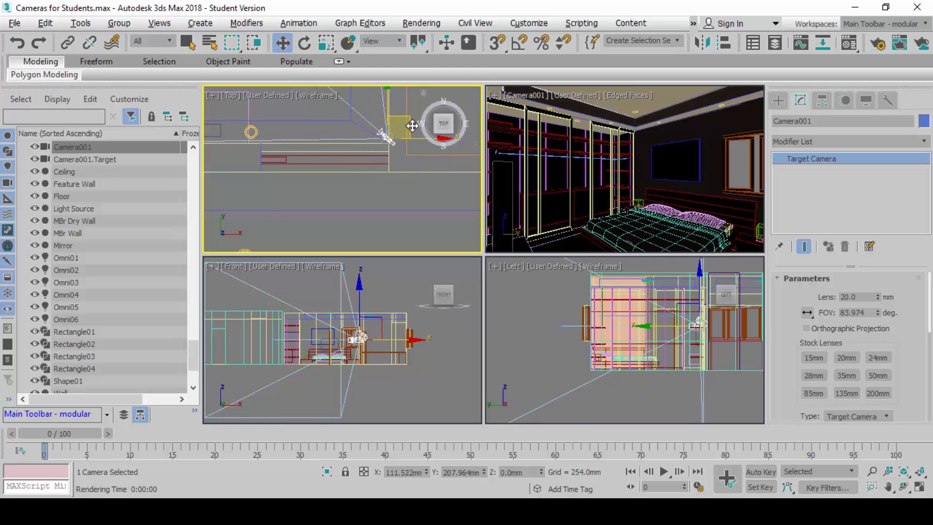
# - Move only the camera target in the Top view by about 226 mm in X and 163 mm in Y
pyautogui.scroll(-7, 381, 175)
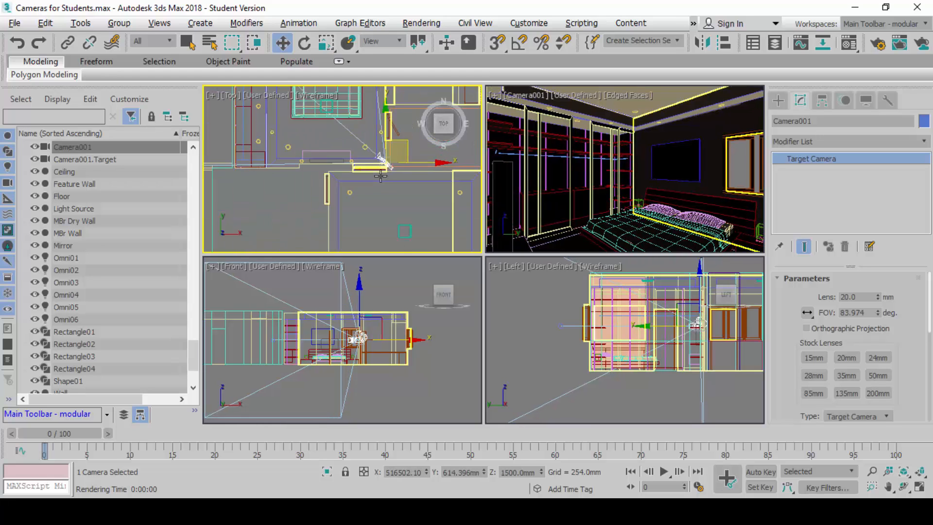
pyautogui.scroll(1, 331, 163)
pyautogui.moveTo(332, 164); pyautogui.dragTo(333, 183, button='middle')
pyautogui.scroll(6, 310, 160)
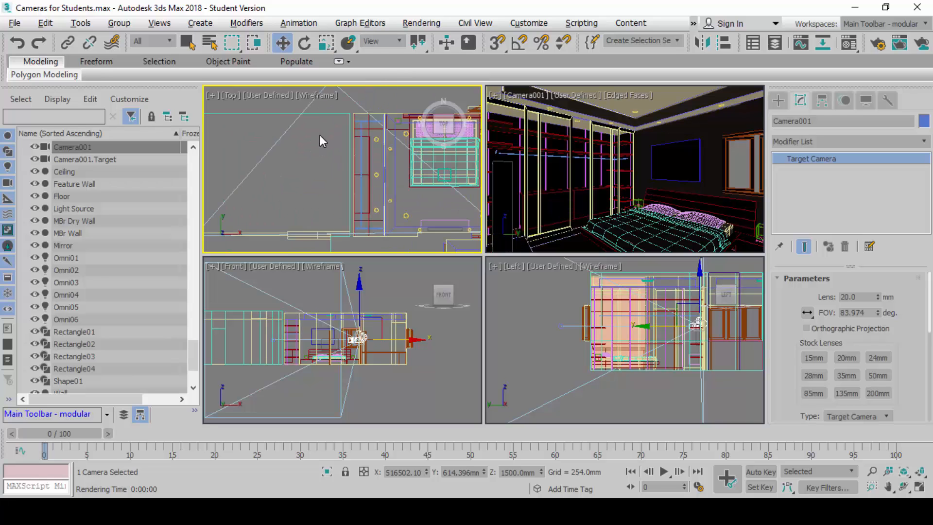
pyautogui.scroll(-1, 320, 135)
pyautogui.moveTo(320, 148); pyautogui.dragTo(256, 185, button='middle')
pyautogui.scroll(-1, 271, 139)
pyautogui.scroll(-1, 271, 138)
pyautogui.click(271, 136)
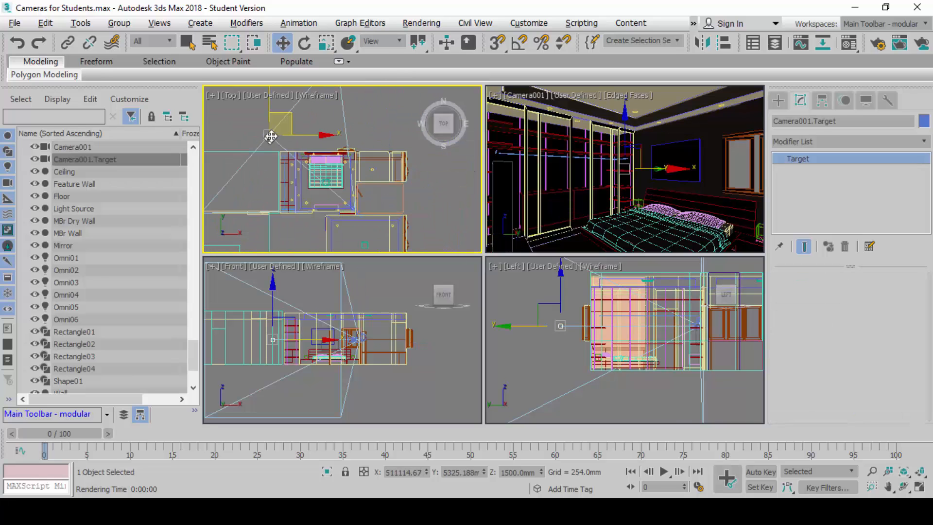
pyautogui.moveTo(271, 136)
pyautogui.mouseDown()
pyautogui.moveTo(289, 124)
pyautogui.moveTo(272, 132)
pyautogui.mouseUp()
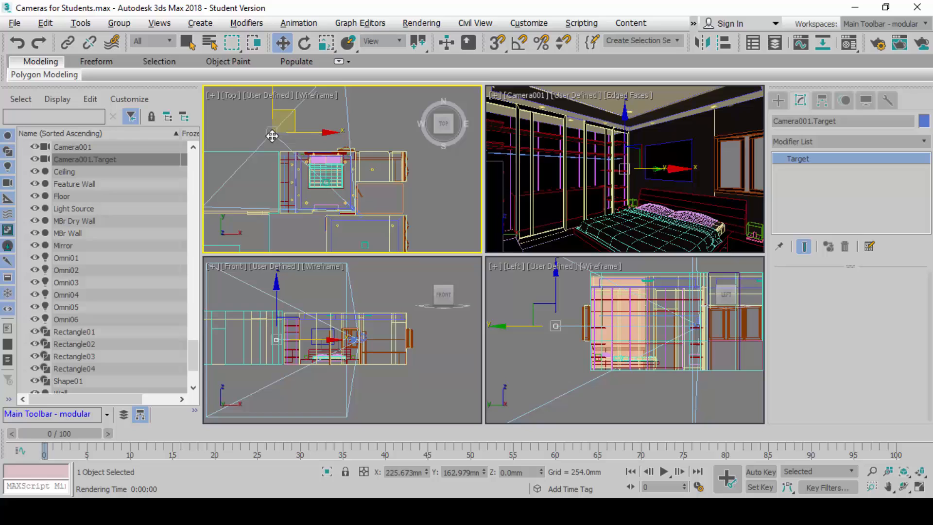
# - Reselect the camera in the Top view, try its 200 mm stock lens and set the lens to 50 mm
pyautogui.click(369, 202)
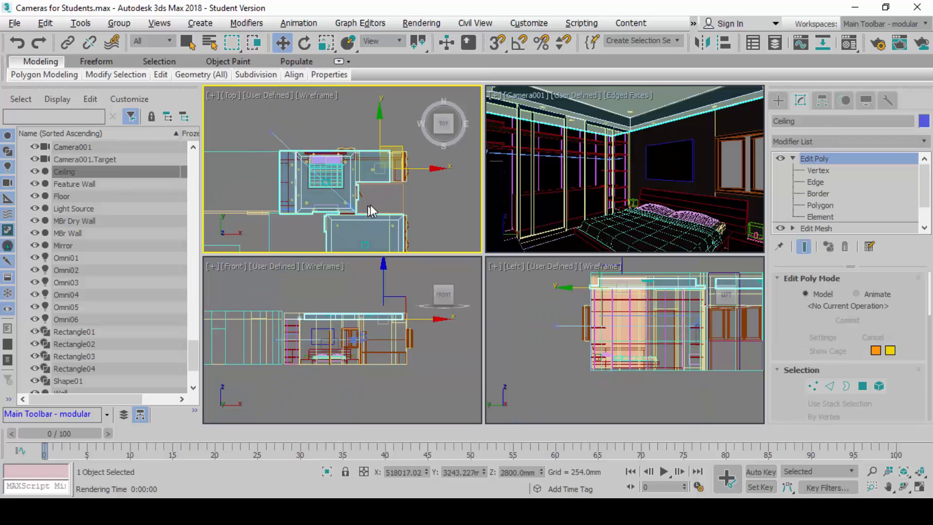
pyautogui.click(372, 204)
pyautogui.scroll(5, 360, 214)
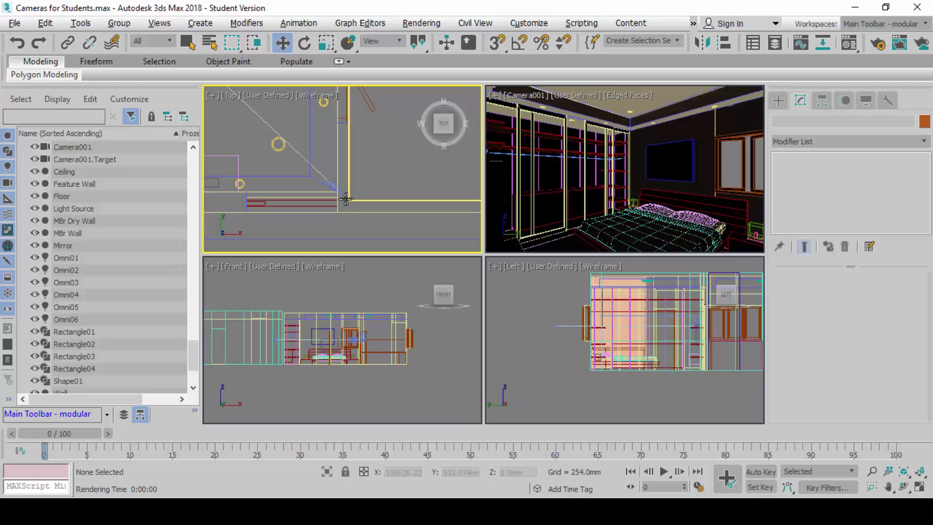
pyautogui.click(346, 199)
pyautogui.scroll(-5, 382, 198)
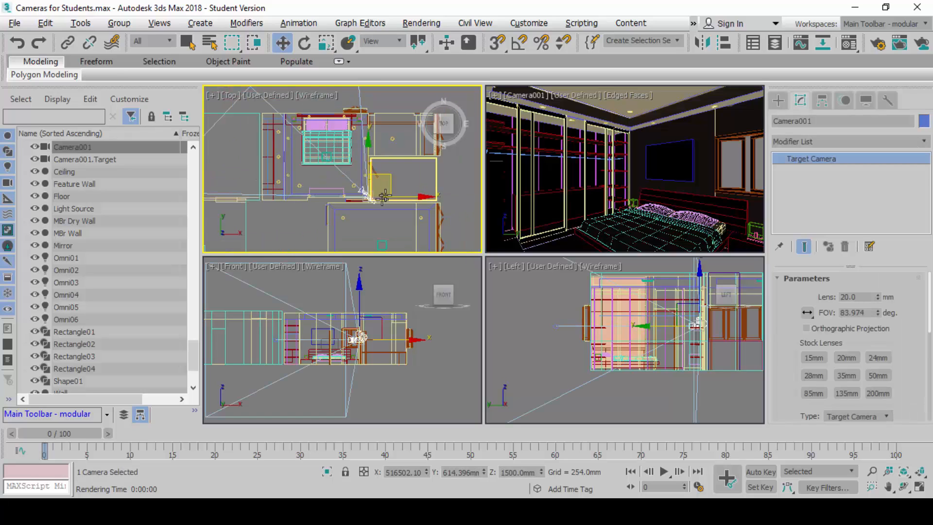
pyautogui.scroll(-3, 386, 195)
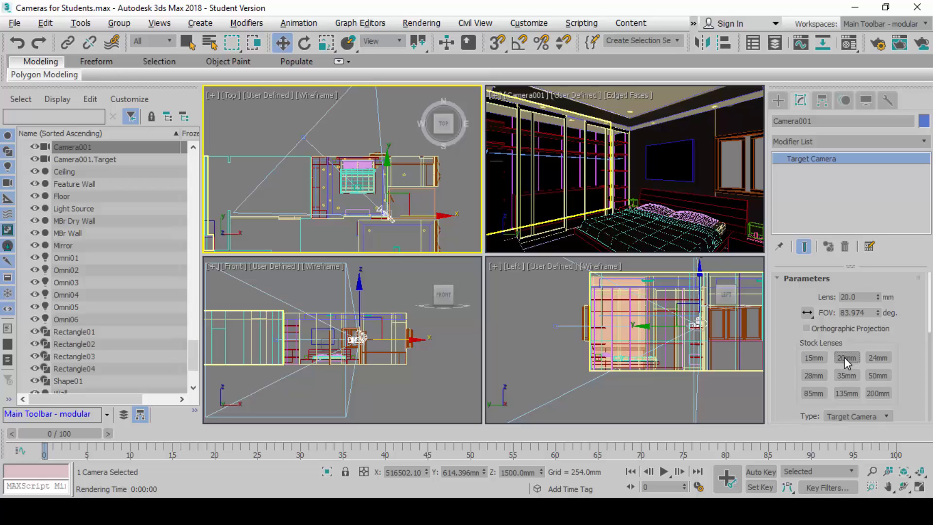
pyautogui.click(878, 394)
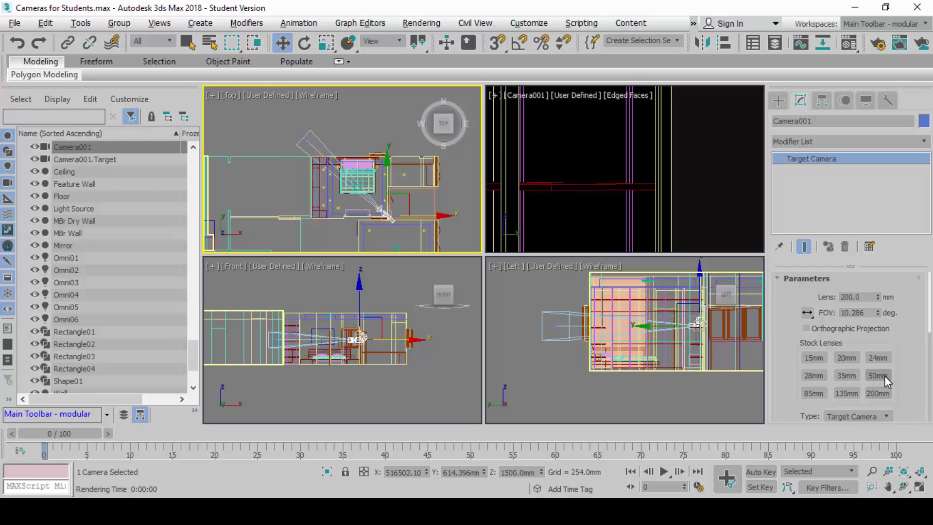
pyautogui.click(879, 376)
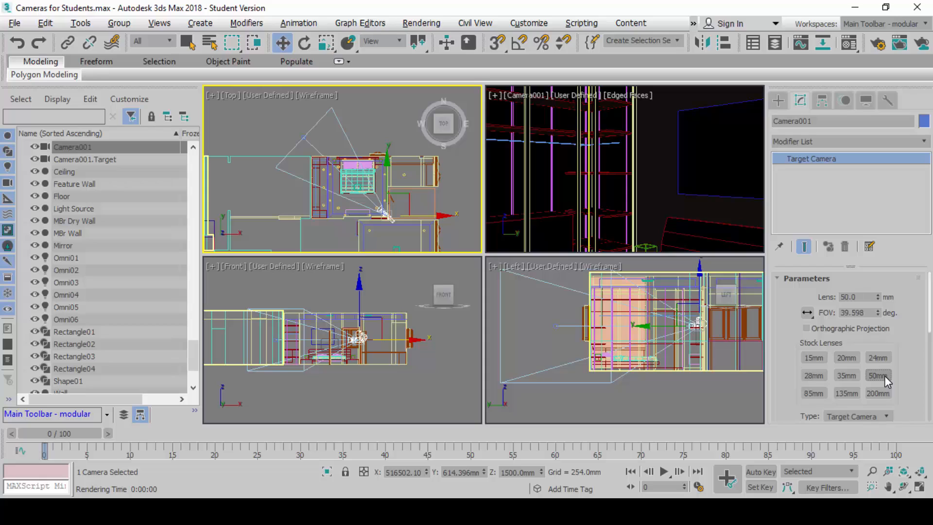
pyautogui.click(884, 376)
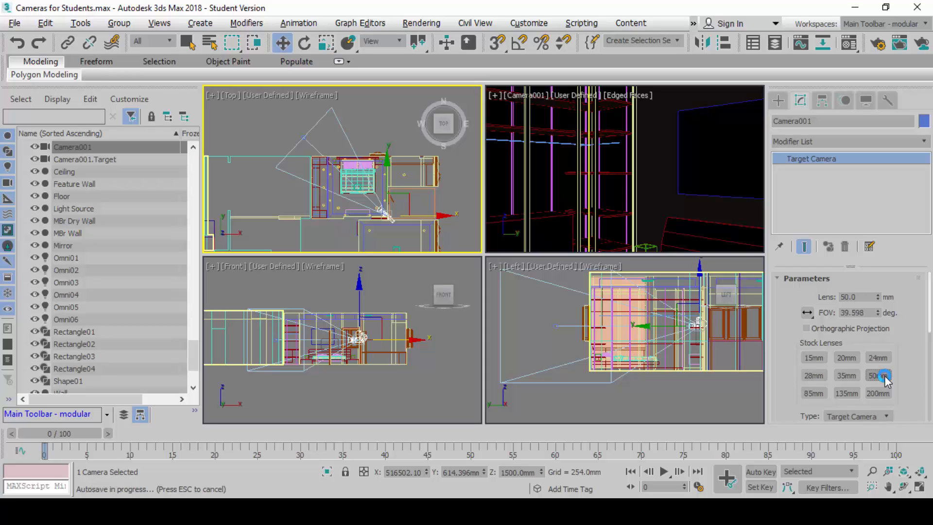
# - Compare the camera's 20 mm and 15 mm stock lenses and maximize the camera viewport to inspect the 15 mm view
pyautogui.click(847, 358)
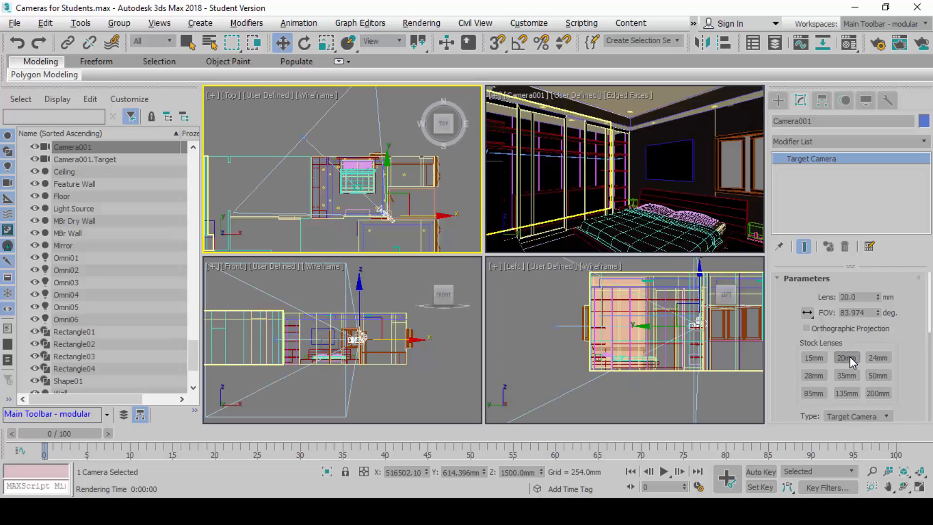
pyautogui.click(814, 358)
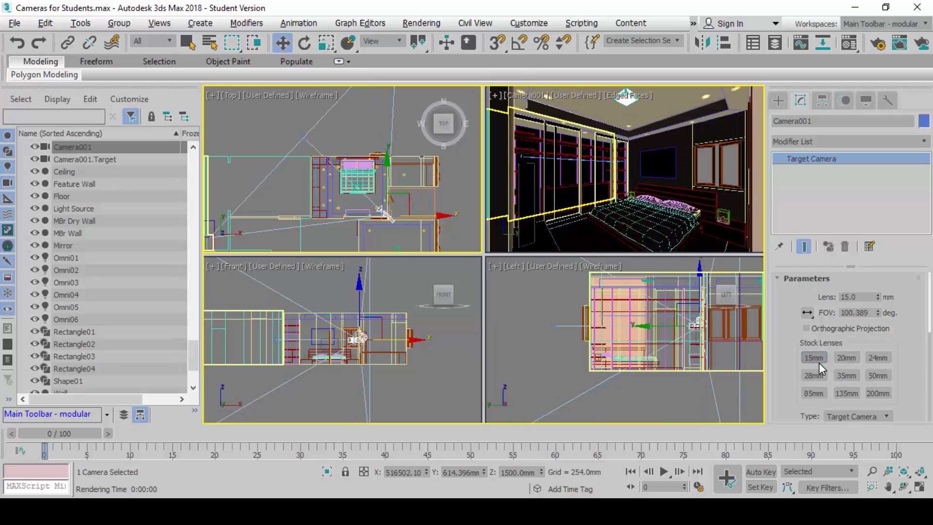
pyautogui.hotkey('alt', 'w')
pyautogui.hotkey('alt', 'w')
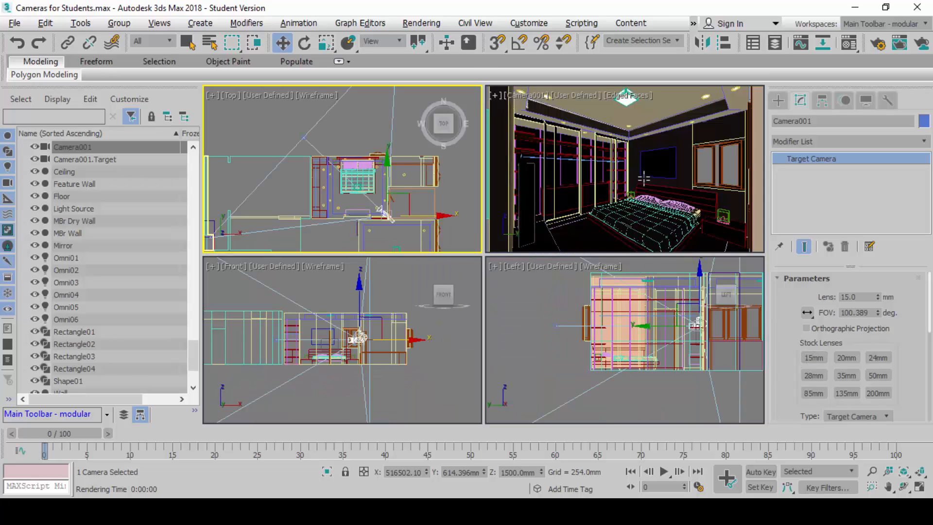
pyautogui.rightClick(644, 176)
pyautogui.hotkey('alt', 'w')
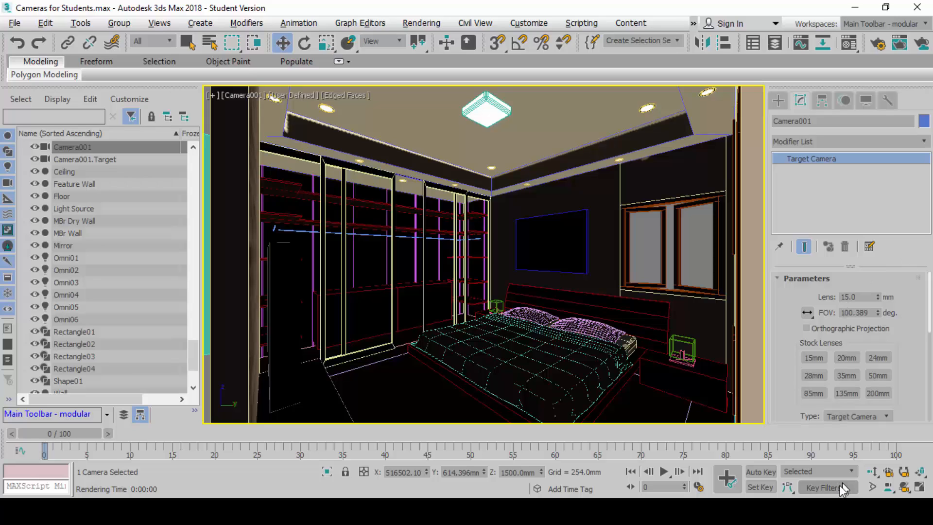
# - Capture the screen in Windows Ink Screen sketch and circle the 15 mm lens option and both side edges of the camera view
pyautogui.press('super+w')
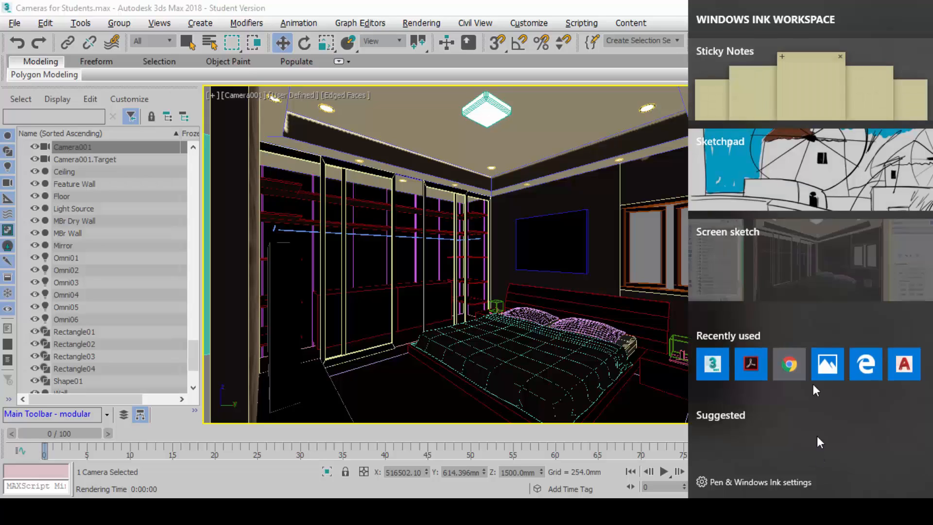
pyautogui.click(813, 264)
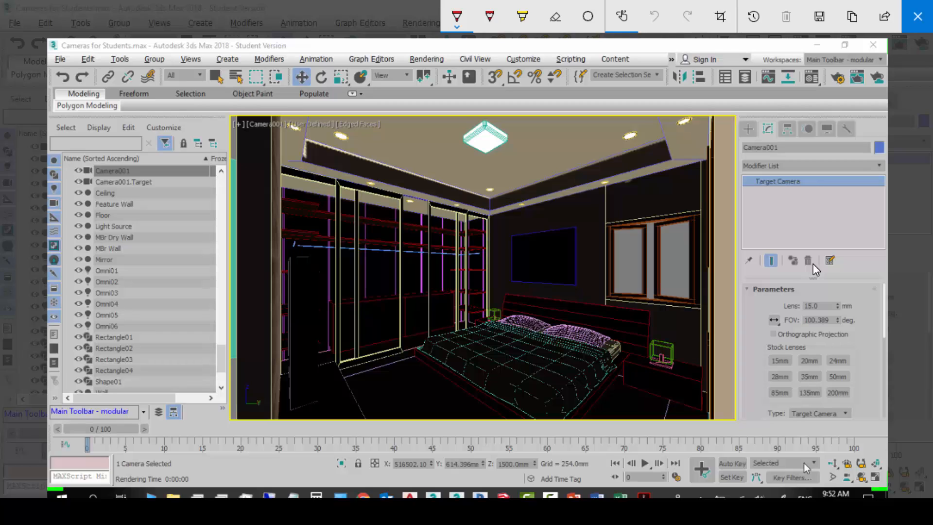
pyautogui.moveTo(791, 344)
pyautogui.mouseDown()
pyautogui.moveTo(794, 368)
pyautogui.moveTo(779, 344)
pyautogui.mouseUp()
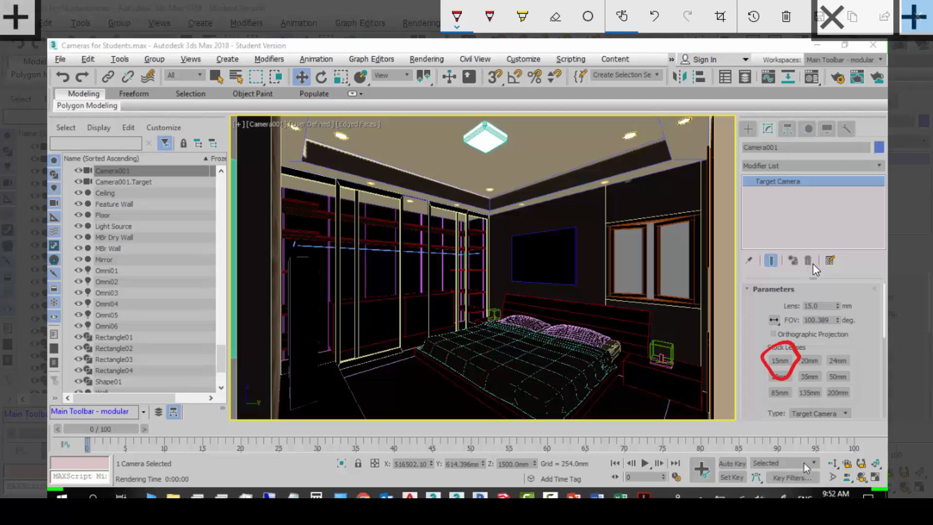
pyautogui.moveTo(717, 73)
pyautogui.mouseDown()
pyautogui.moveTo(696, 97)
pyautogui.moveTo(729, 435)
pyautogui.moveTo(749, 66)
pyautogui.mouseUp()
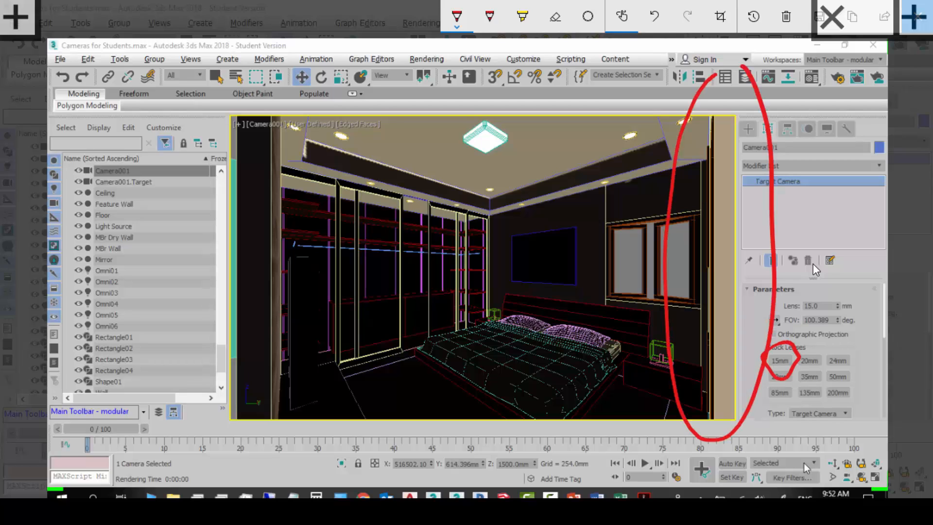
pyautogui.moveTo(229, 100)
pyautogui.mouseDown()
pyautogui.moveTo(326, 315)
pyautogui.moveTo(245, 77)
pyautogui.mouseUp()
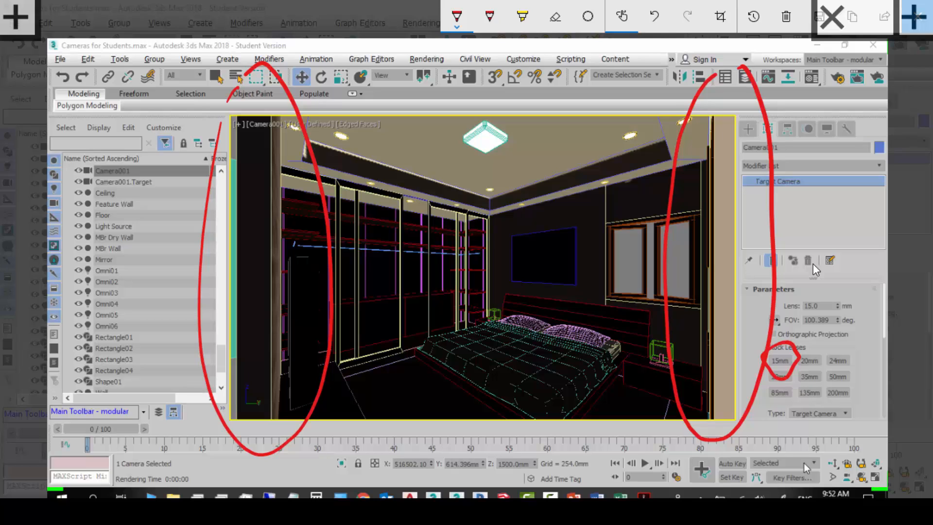
# - Trace the room's ceiling, corner and floor lines on the sketch and draw a star mark near each side of the view
pyautogui.moveTo(668, 150)
pyautogui.mouseDown()
pyautogui.moveTo(488, 206)
pyautogui.moveTo(564, 350)
pyautogui.moveTo(719, 416)
pyautogui.mouseUp()
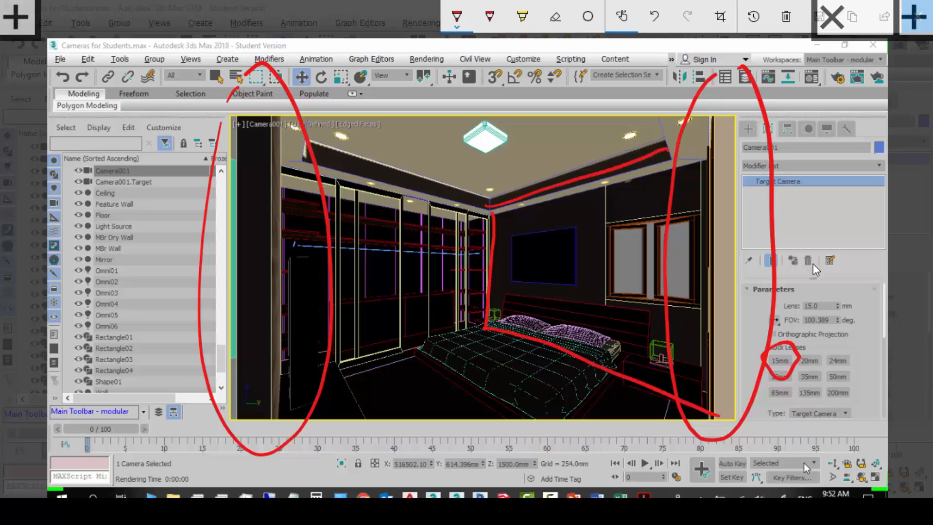
pyautogui.moveTo(319, 166)
pyautogui.mouseDown()
pyautogui.moveTo(410, 186)
pyautogui.moveTo(490, 326)
pyautogui.moveTo(287, 419)
pyautogui.mouseUp()
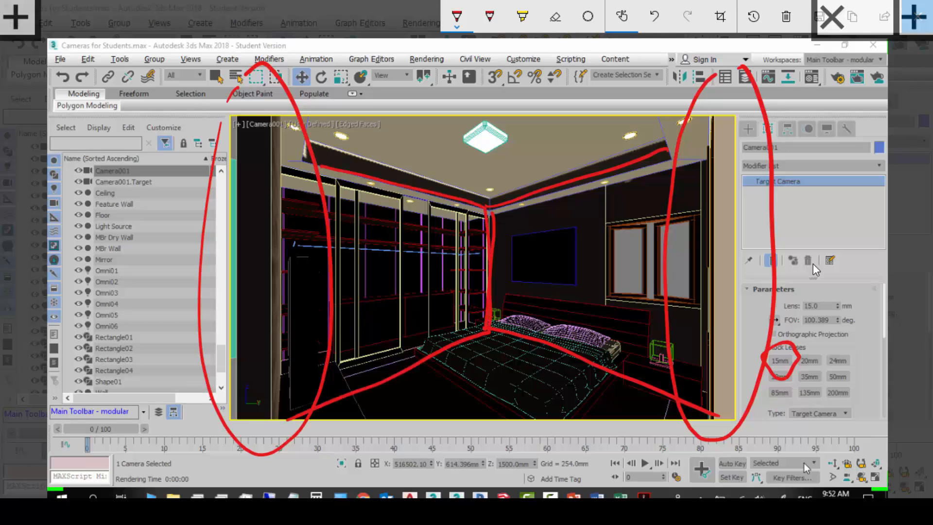
pyautogui.moveTo(632, 264)
pyautogui.mouseDown()
pyautogui.moveTo(680, 243)
pyautogui.moveTo(653, 253)
pyautogui.moveTo(687, 271)
pyautogui.mouseUp()
pyautogui.moveTo(661, 237); pyautogui.dragTo(662, 270)
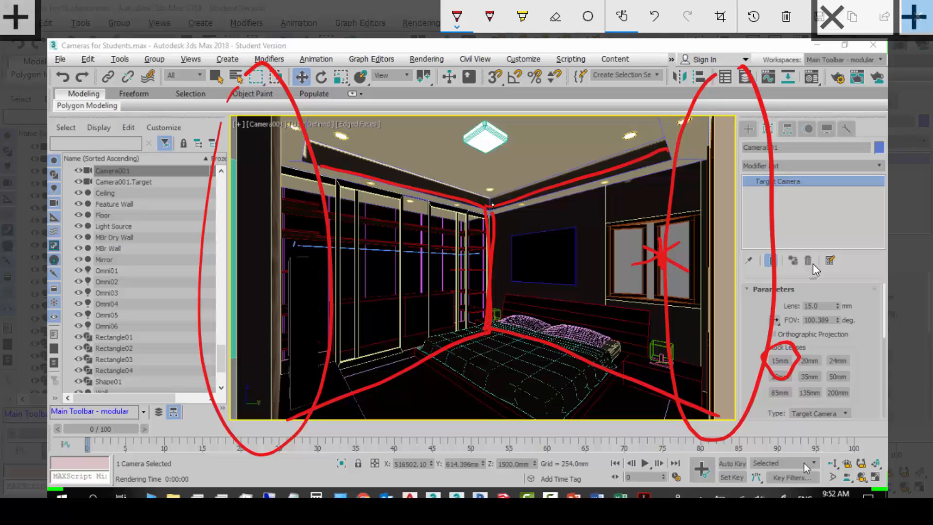
pyautogui.moveTo(268, 286); pyautogui.dragTo(324, 265)
pyautogui.moveTo(265, 265); pyautogui.dragTo(335, 293)
pyautogui.moveTo(286, 262); pyautogui.dragTo(289, 296)
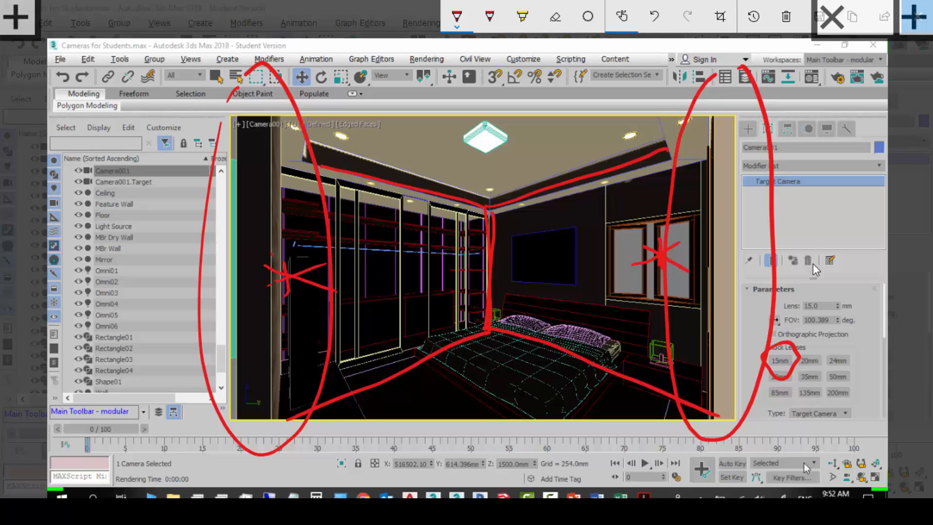
# - Draw horizontal lines through the two star marks, and outline both view edges again with ovals and vertical strokes
pyautogui.moveTo(224, 273); pyautogui.dragTo(363, 264)
pyautogui.moveTo(492, 261); pyautogui.dragTo(908, 253)
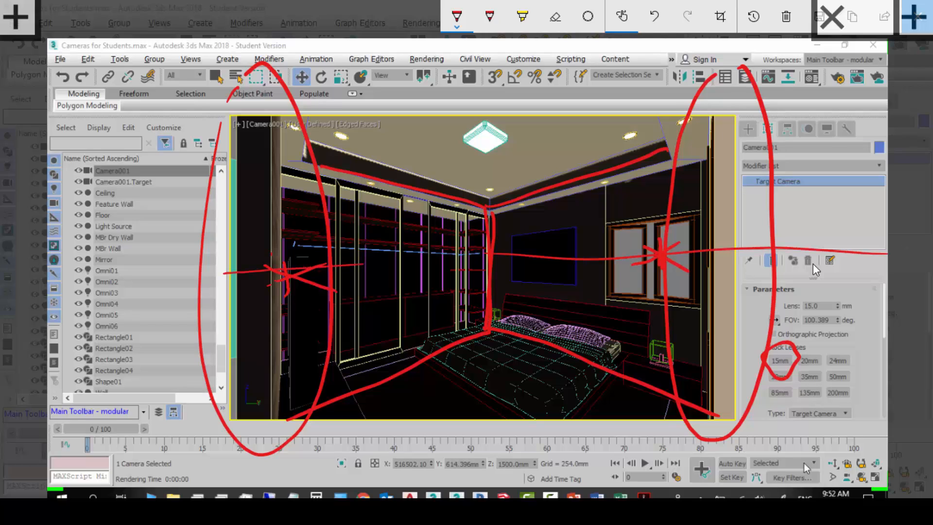
pyautogui.moveTo(742, 52)
pyautogui.mouseDown()
pyautogui.moveTo(661, 362)
pyautogui.moveTo(736, 56)
pyautogui.mouseUp()
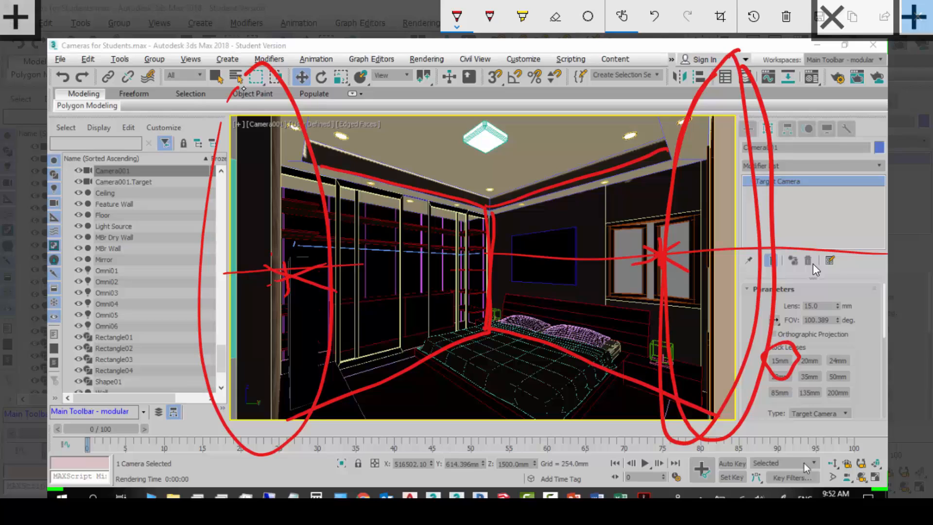
pyautogui.moveTo(243, 89)
pyautogui.mouseDown()
pyautogui.moveTo(309, 379)
pyautogui.moveTo(260, 47)
pyautogui.mouseUp()
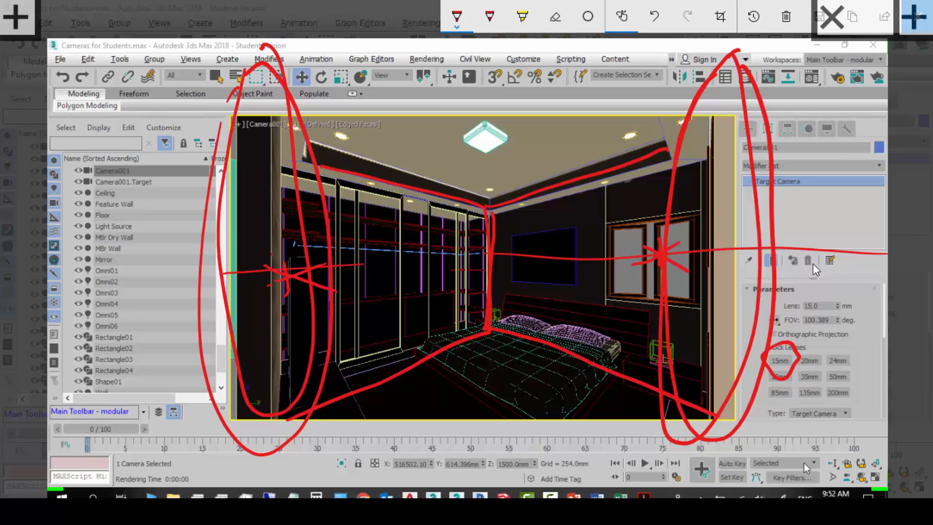
pyautogui.moveTo(280, 127); pyautogui.dragTo(278, 359)
pyautogui.moveTo(719, 121); pyautogui.dragTo(712, 361)
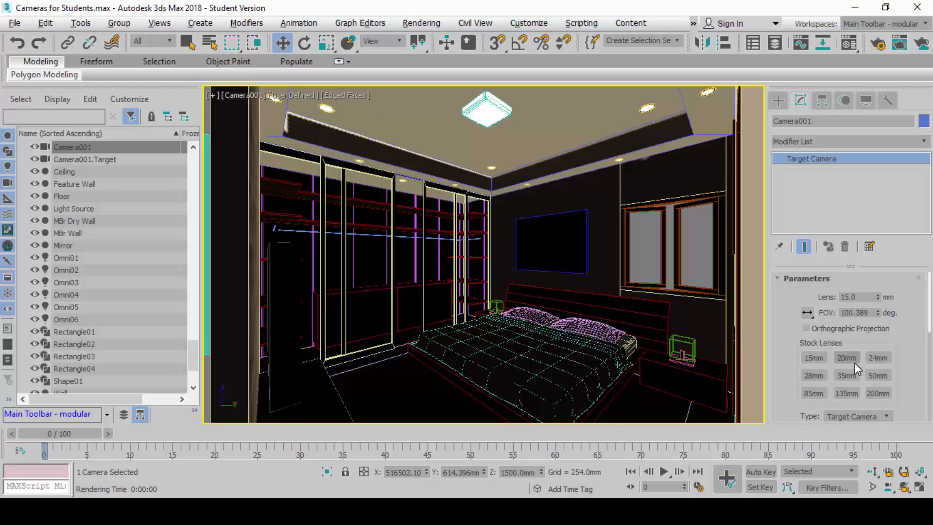
# - Set the camera to the 20 mm stock lens and rename it Perspective Camera, with the four-viewport layout restored
pyautogui.click(837, 358)
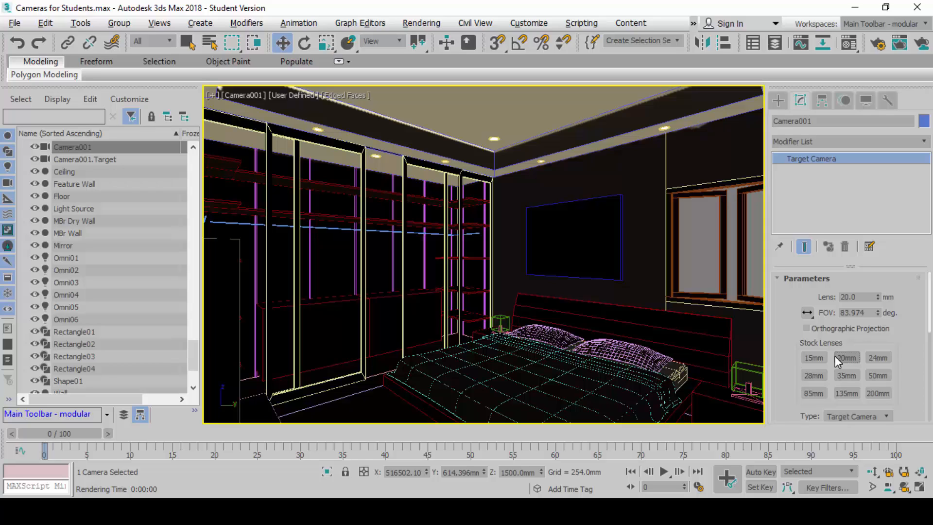
pyautogui.hotkey('alt', 'w')
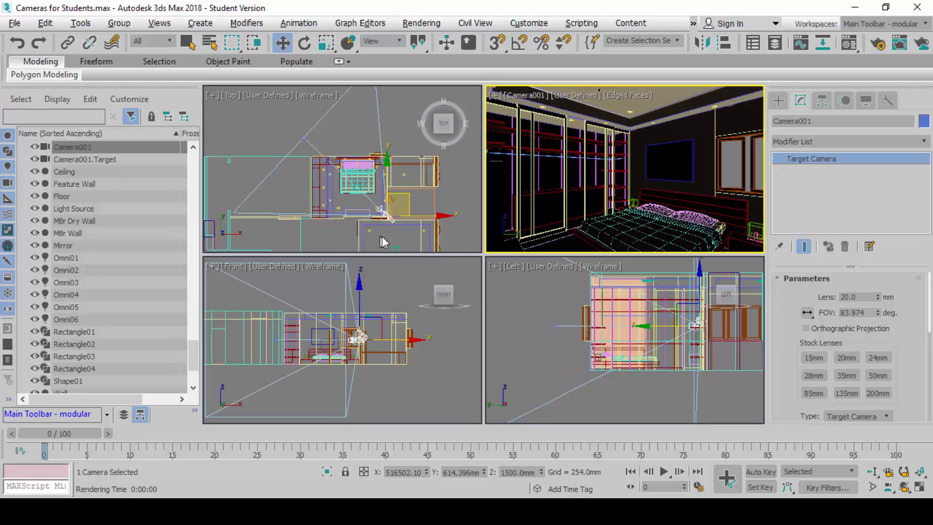
pyautogui.click(816, 122)
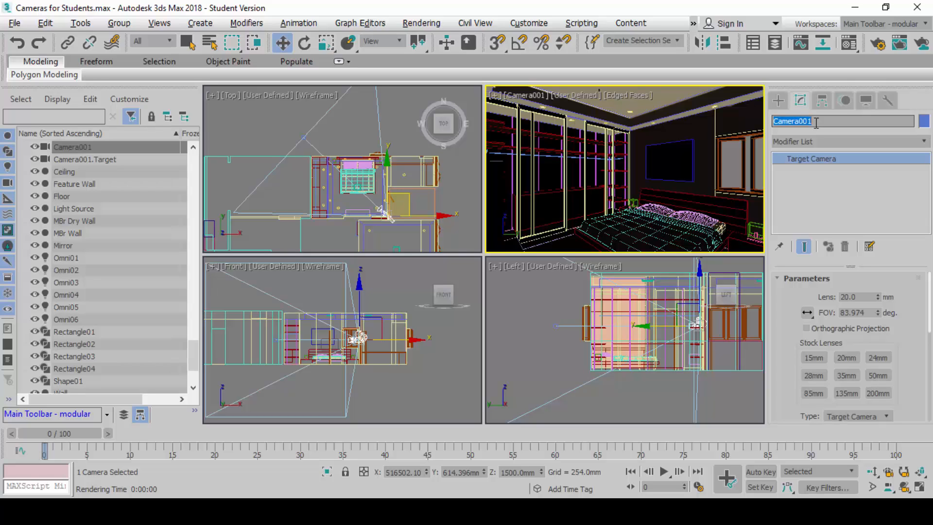
pyautogui.write('Perspective Camera')
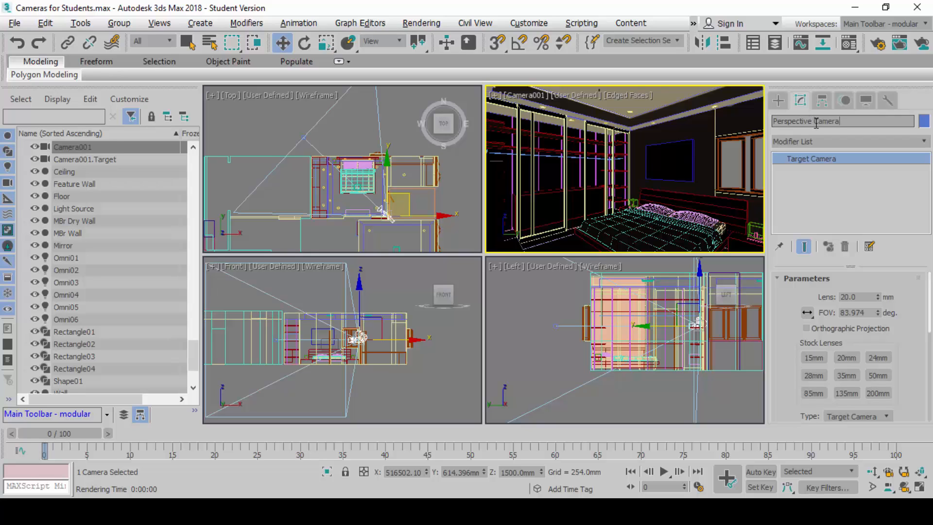
pyautogui.press('Return')
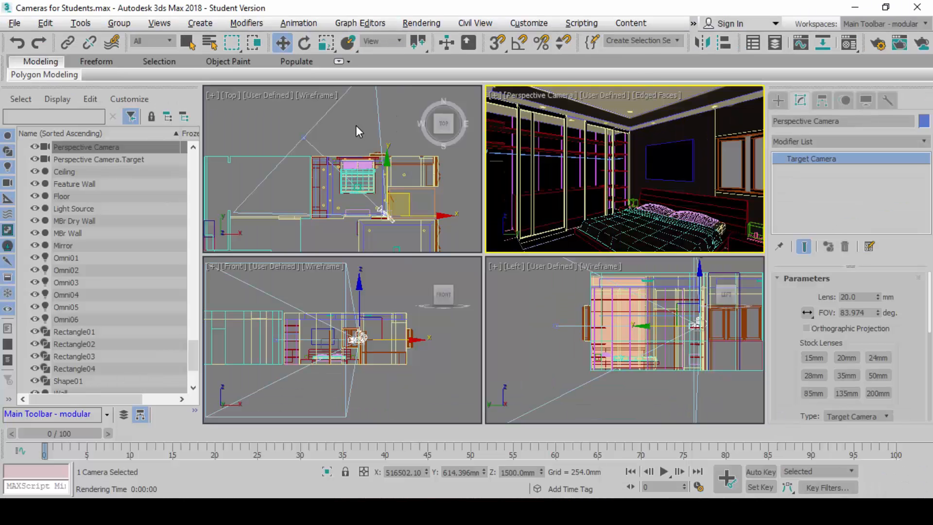
# - Isolate the camera together with its target in the Top view and maximize that viewport
pyautogui.click(355, 126)
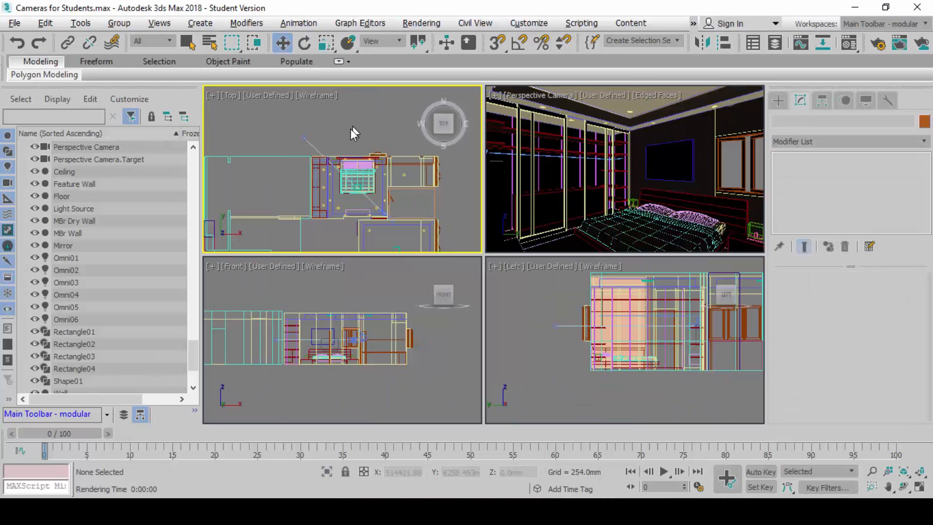
pyautogui.click(312, 146)
pyautogui.rightClick(309, 145)
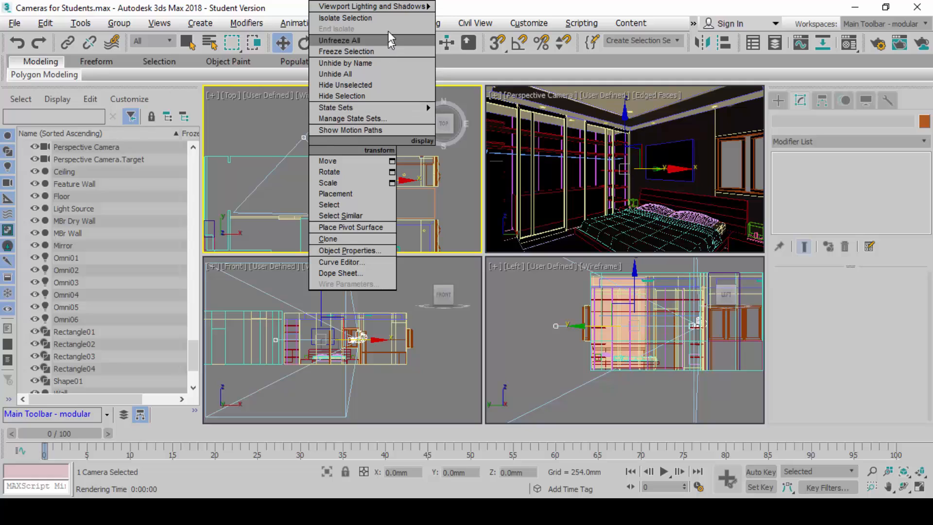
pyautogui.click(346, 18)
pyautogui.click(428, 163)
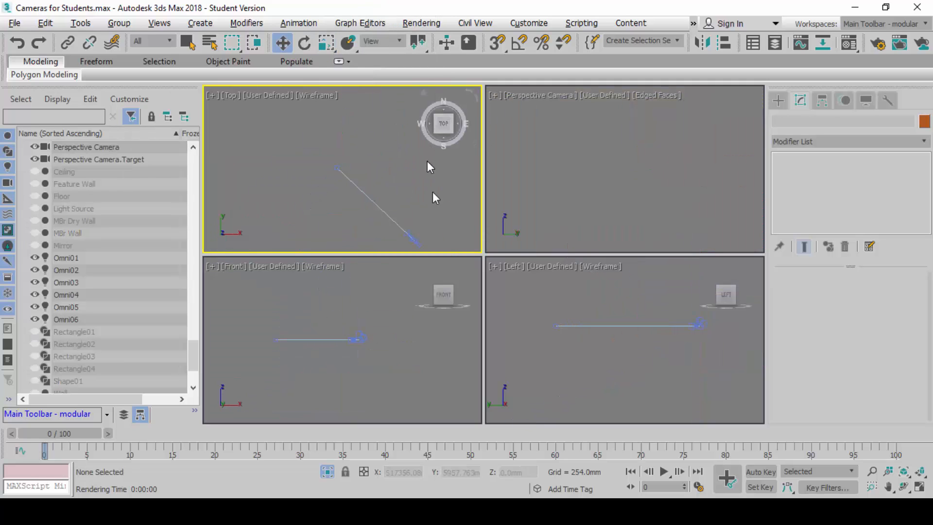
pyautogui.hotkey('alt', 'w')
pyautogui.moveTo(577, 281); pyautogui.dragTo(489, 189, button='middle')
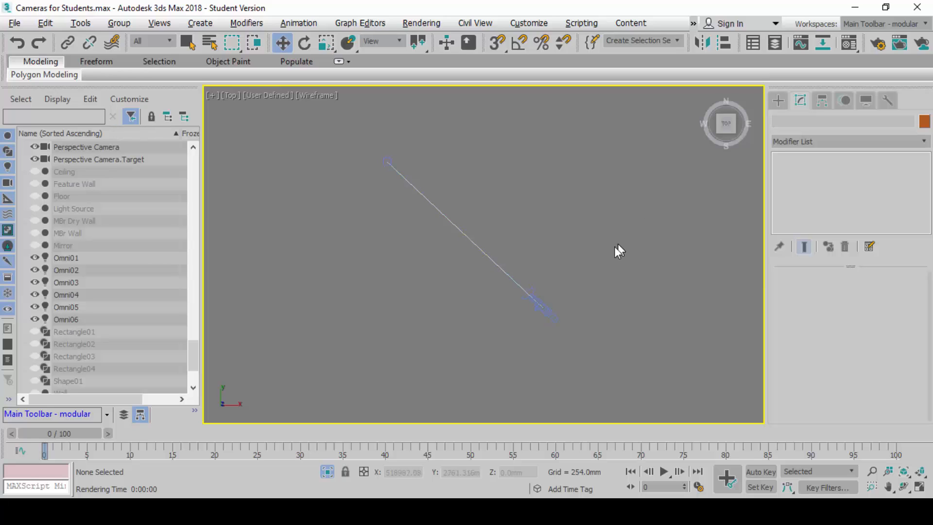
# - Select the camera alone, its target alone, and both through their connecting line, and clear the selection
pyautogui.click(547, 318)
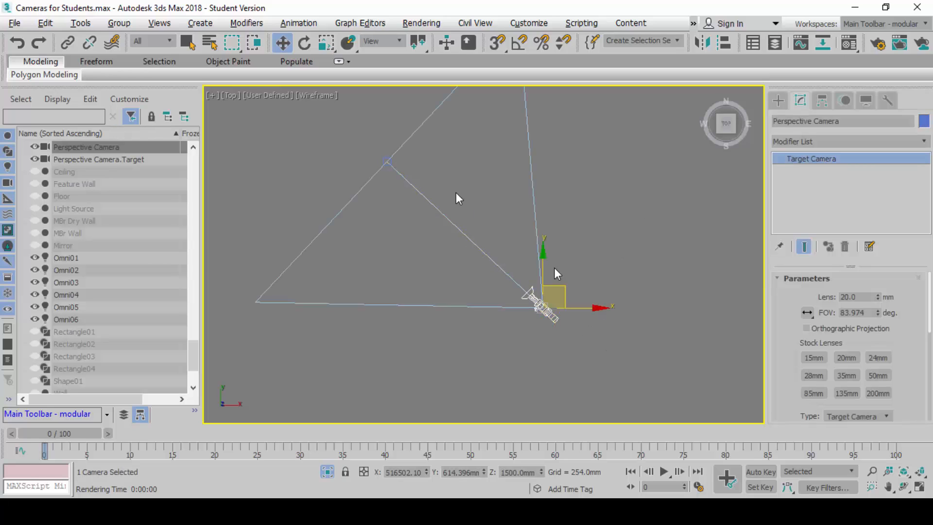
pyautogui.click(387, 162)
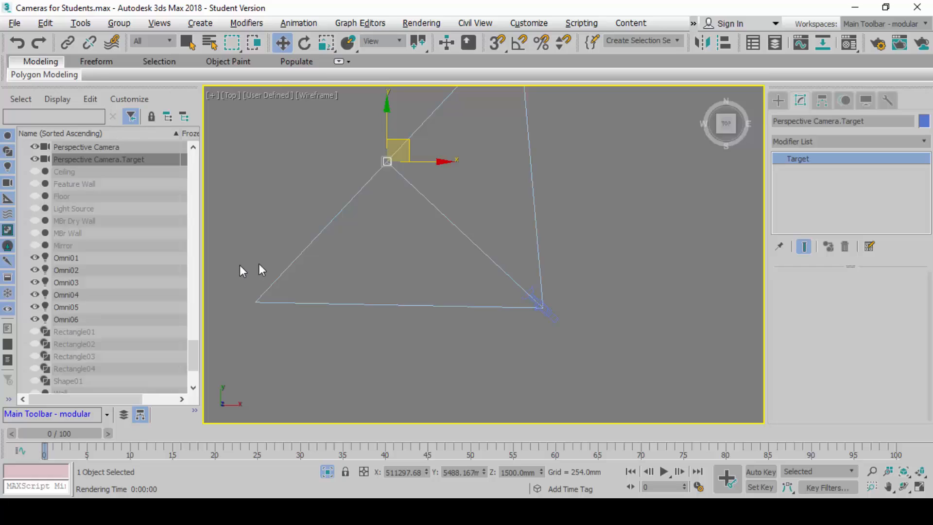
pyautogui.click(452, 225)
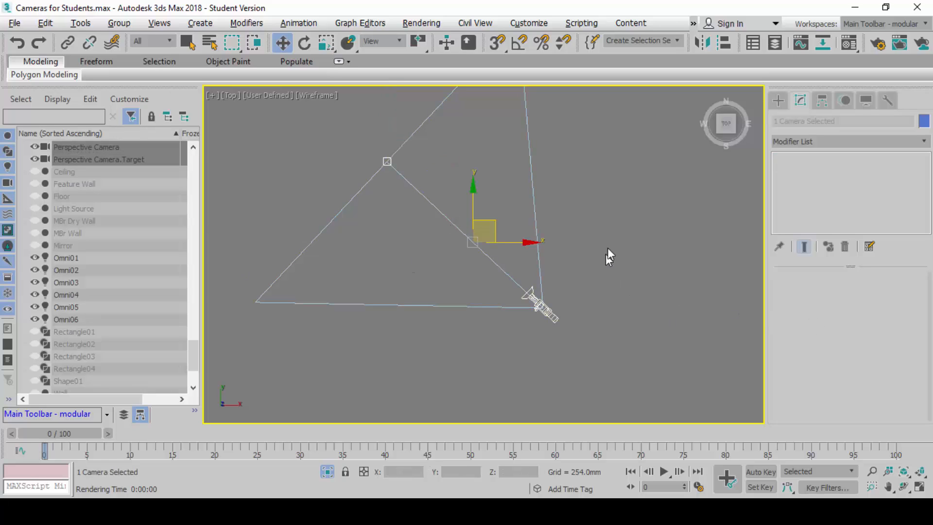
pyautogui.scroll(2, 610, 242)
pyautogui.moveTo(610, 242); pyautogui.dragTo(682, 290, button='middle')
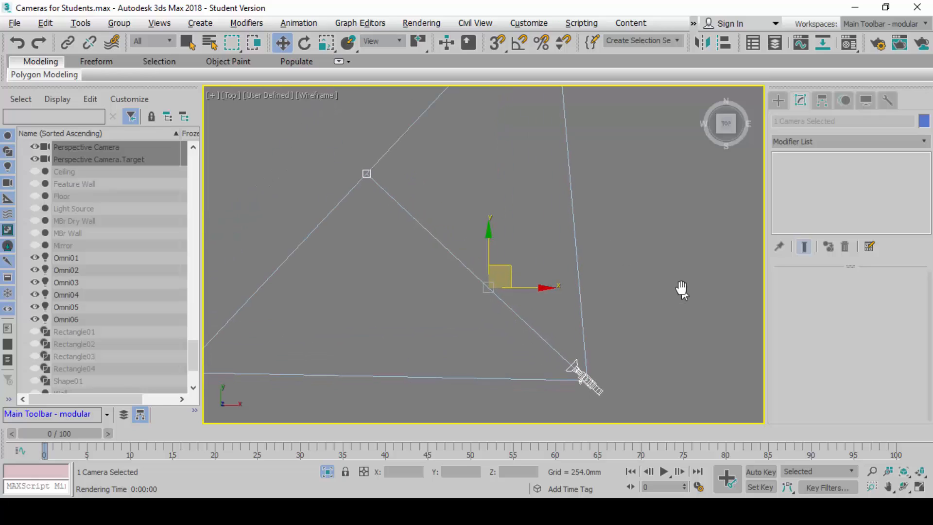
pyautogui.click(672, 290)
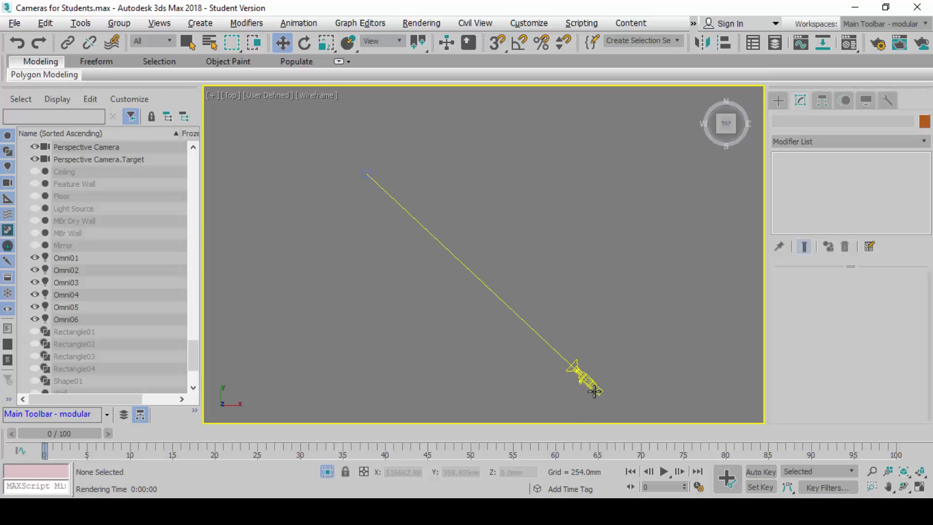
# - Repeat the separate selections of camera and target, finishing with both selected through their connecting line
pyautogui.click(582, 378)
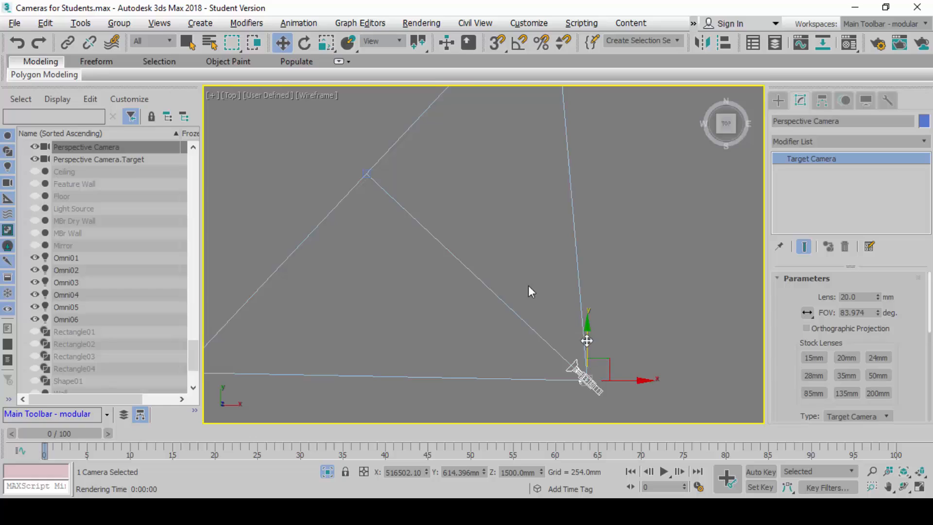
pyautogui.click(359, 175)
pyautogui.click(364, 177)
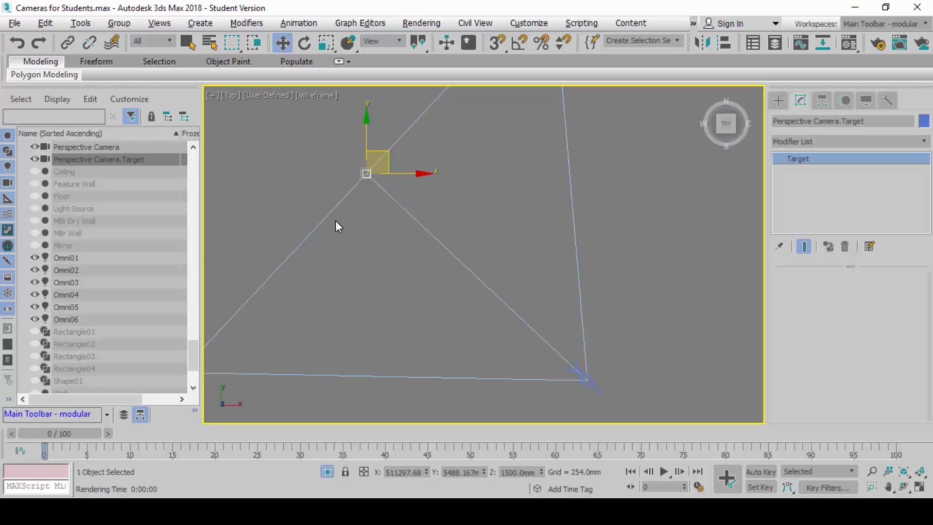
pyautogui.click(726, 243)
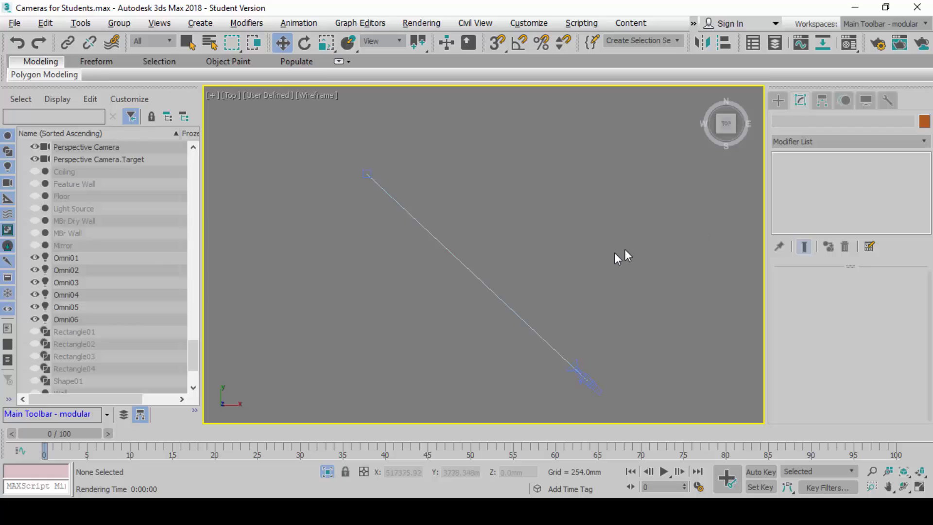
pyautogui.click(482, 285)
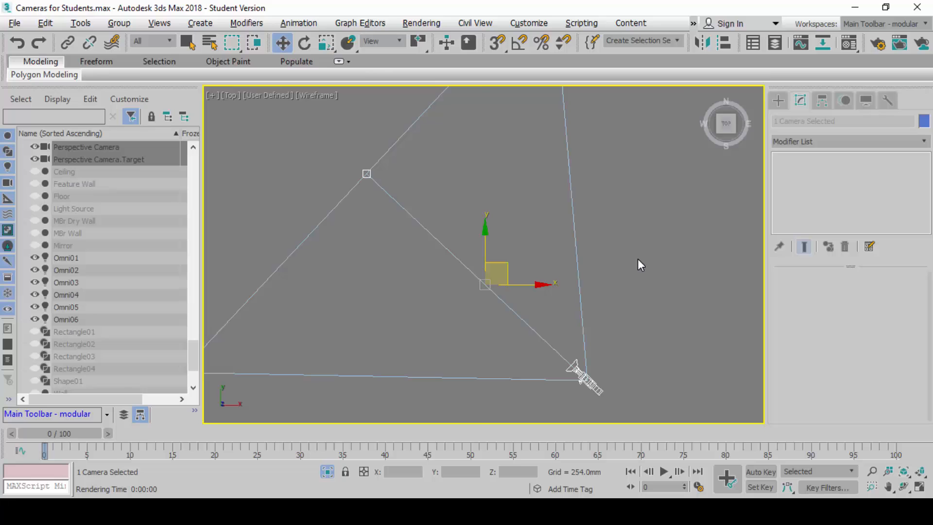
# - Restore the four-viewport layout and end the camera isolation so the whole bedroom model is shown, with nothing selected
pyautogui.hotkey('alt', 'w')
pyautogui.click(580, 168)
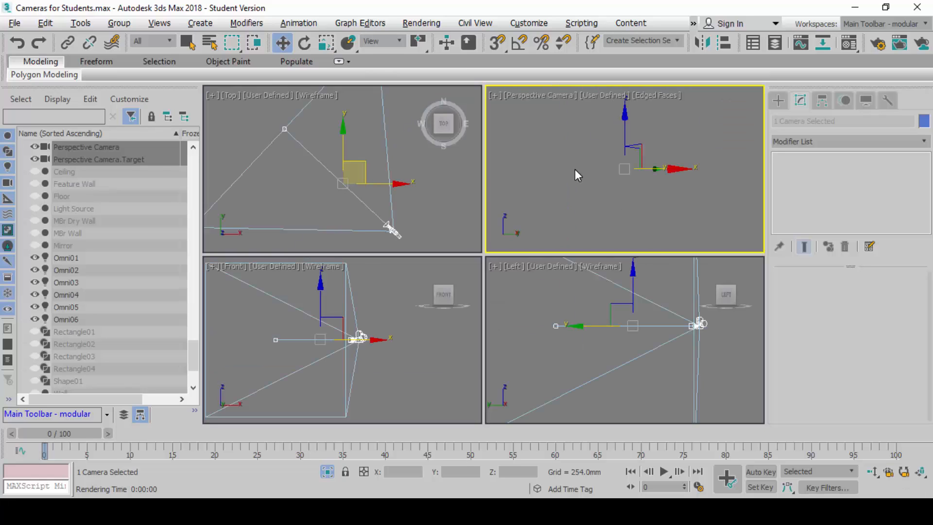
pyautogui.rightClick(575, 170)
pyautogui.click(631, 57)
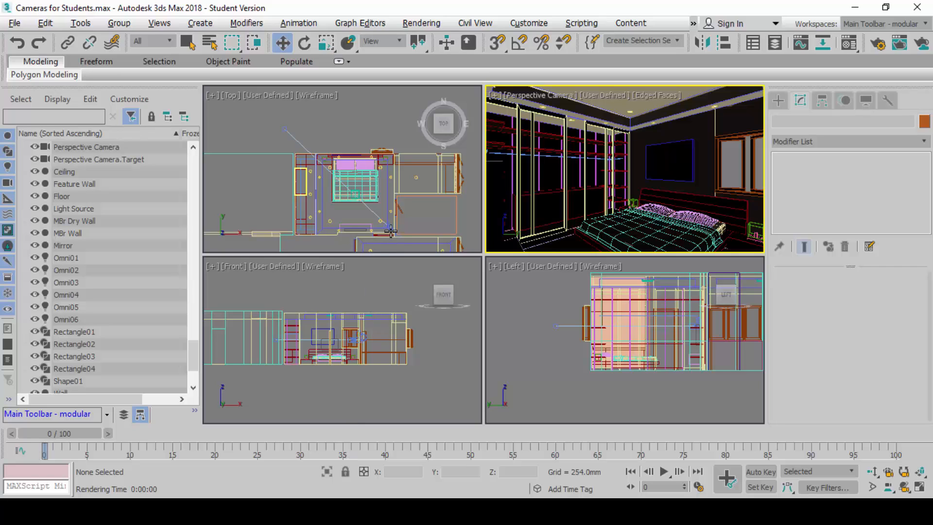
pyautogui.click(421, 223)
pyautogui.click(420, 223)
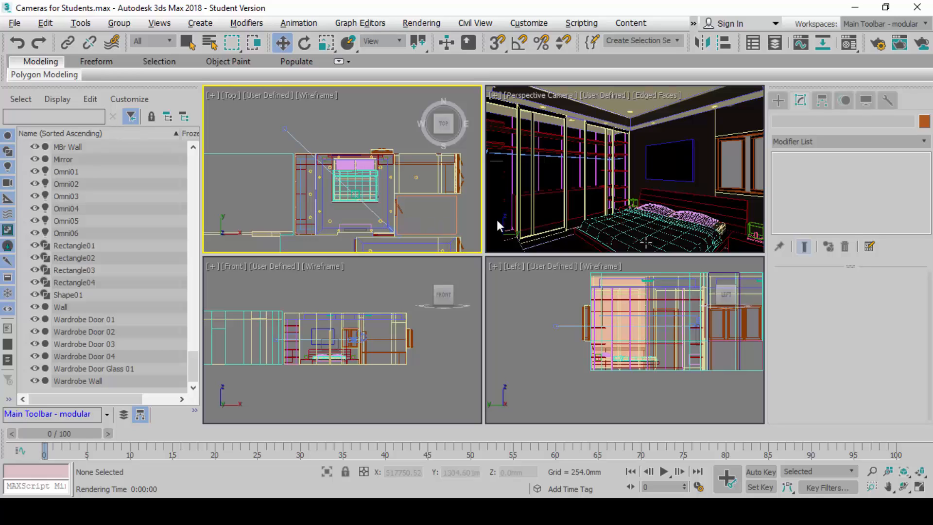
pyautogui.click(660, 215)
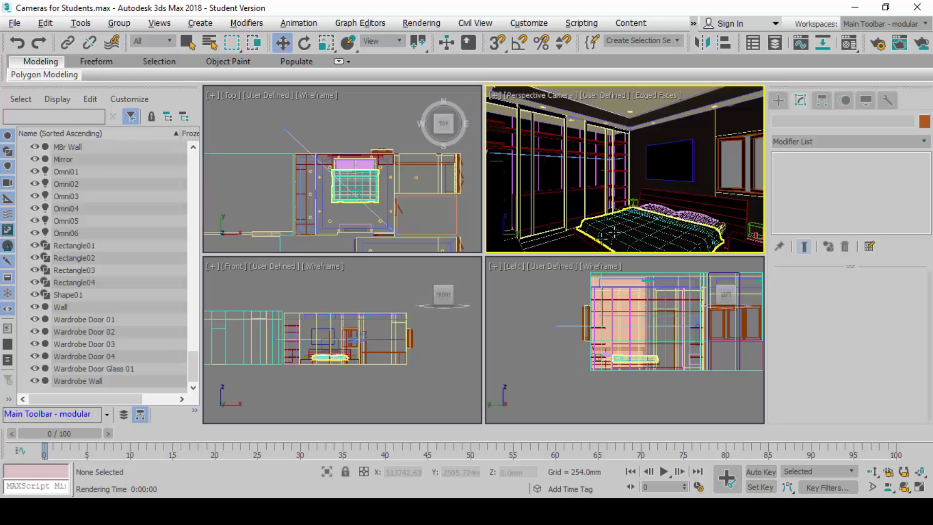
pyautogui.click(436, 226)
# - Select the camera without its target in the maximized Top view and move it freehand out of the bedroom, beyond the headboard wall
pyautogui.hotkey('alt', 'w')
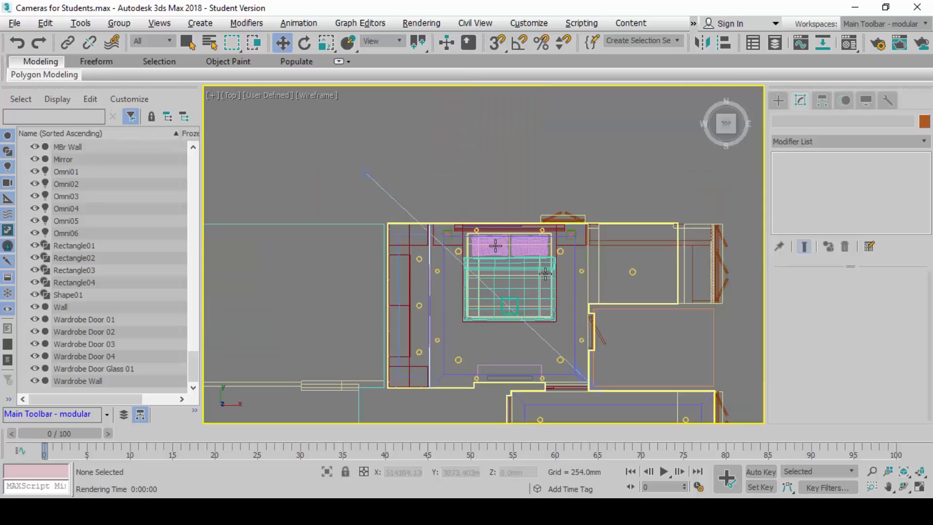
pyautogui.moveTo(548, 295); pyautogui.dragTo(517, 254, button='middle')
pyautogui.scroll(5, 544, 300)
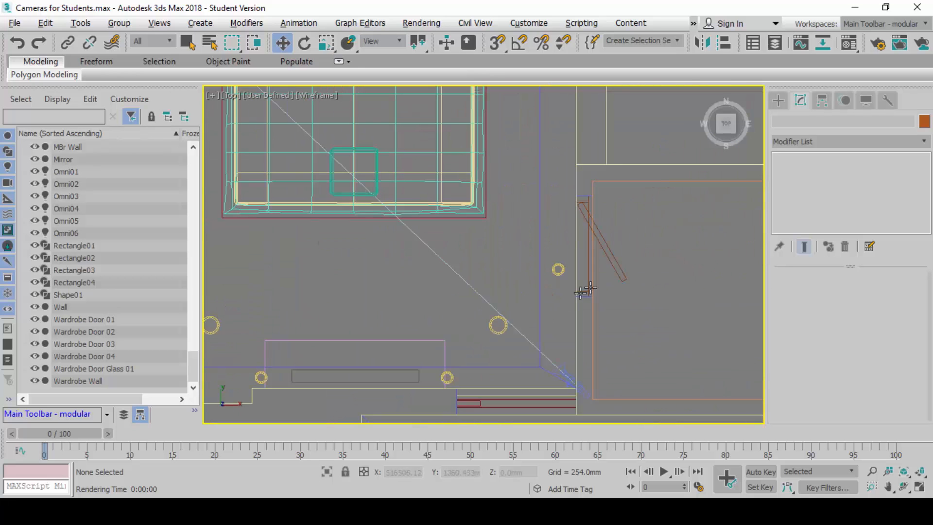
pyautogui.scroll(-3, 578, 294)
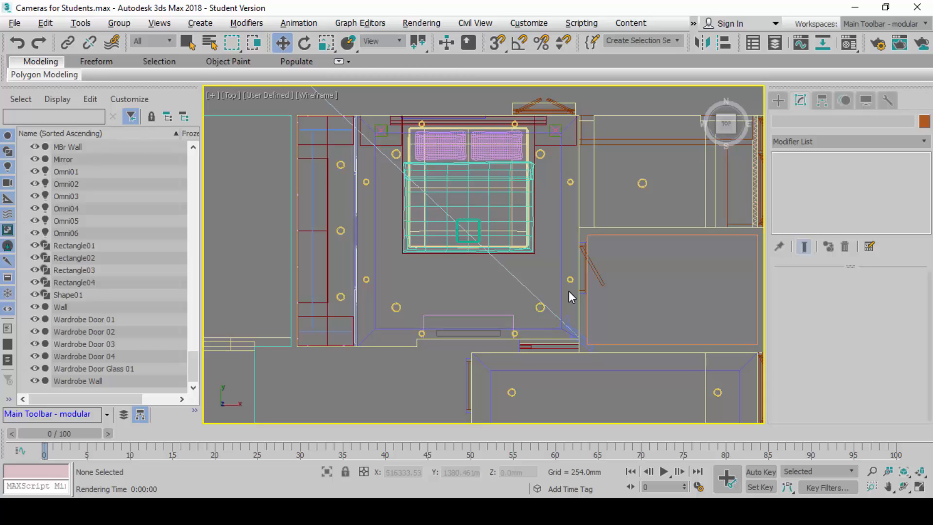
pyautogui.scroll(-2, 570, 293)
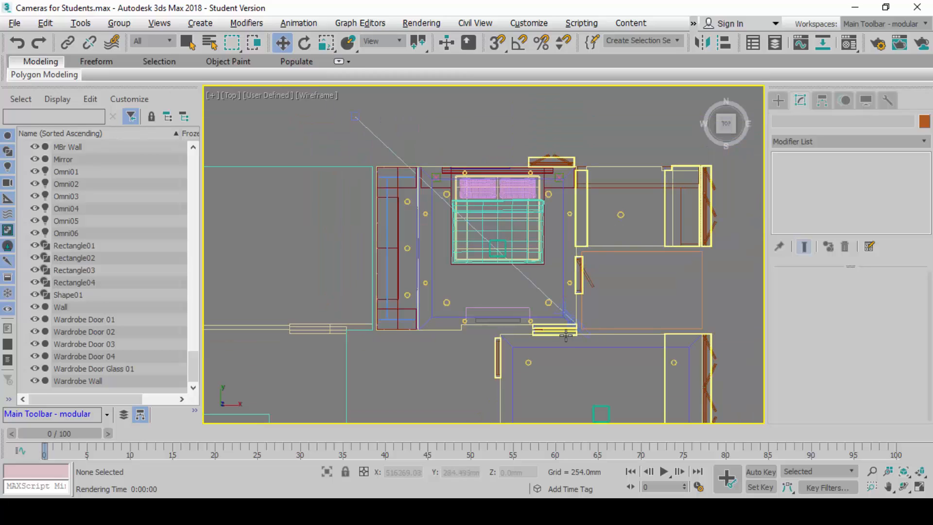
pyautogui.scroll(5, 574, 318)
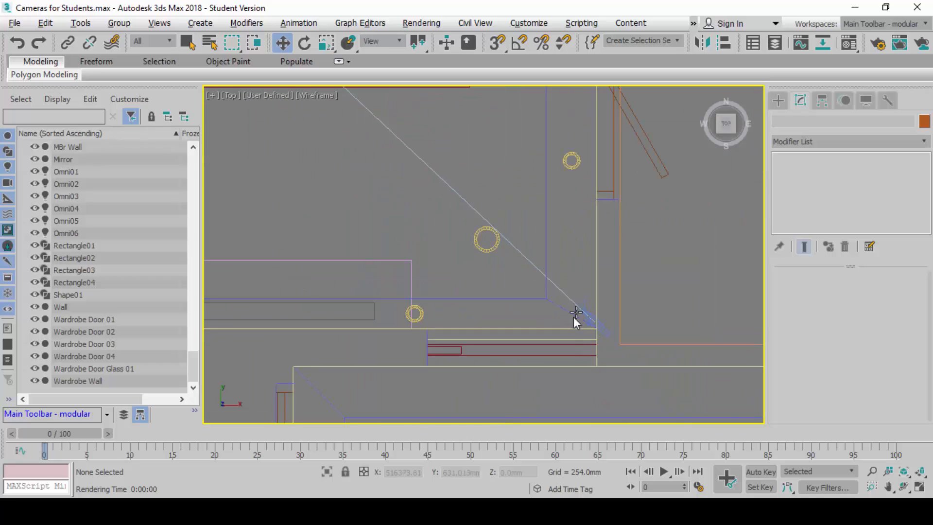
pyautogui.click(591, 315)
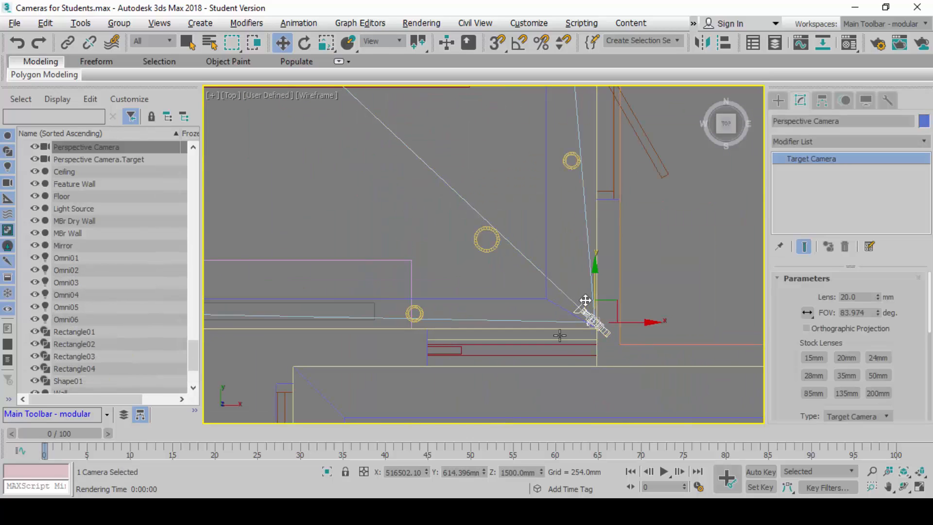
pyautogui.scroll(-2, 588, 355)
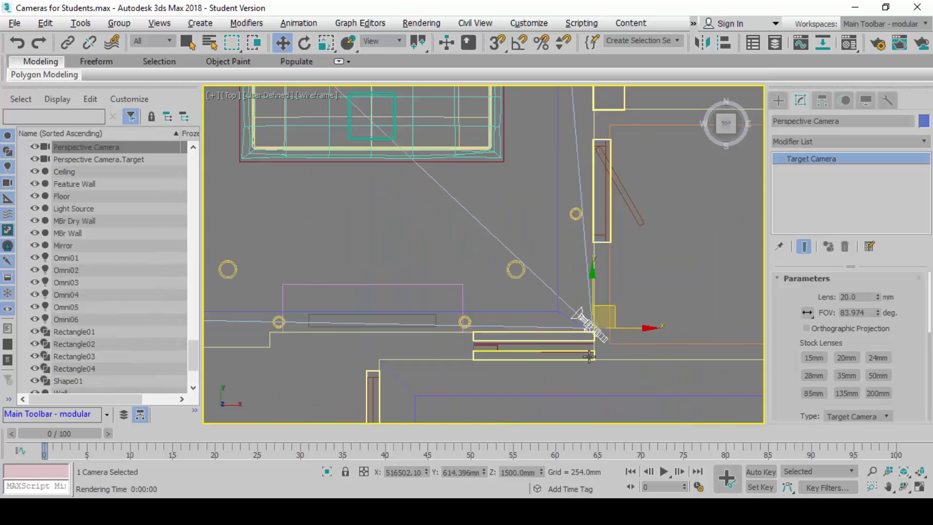
pyautogui.scroll(-4, 588, 355)
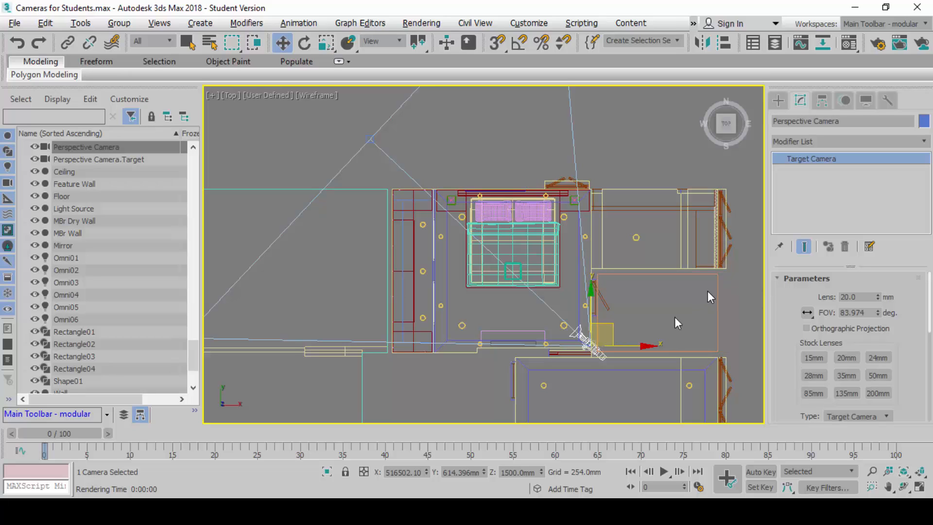
pyautogui.moveTo(611, 331); pyautogui.dragTo(625, 142)
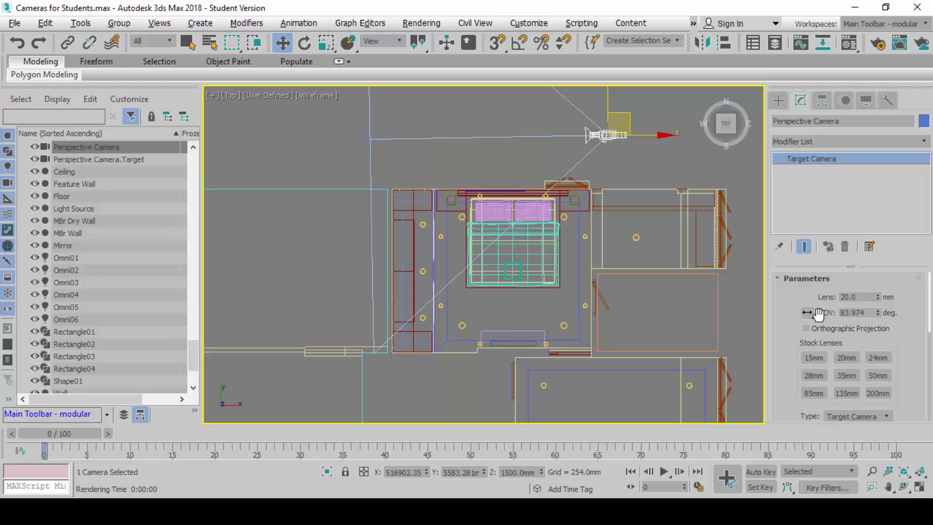
pyautogui.hotkey('alt', 'Tab')
pyautogui.click(650, 175)
pyautogui.click(622, 134)
pyautogui.rightClick(285, 43)
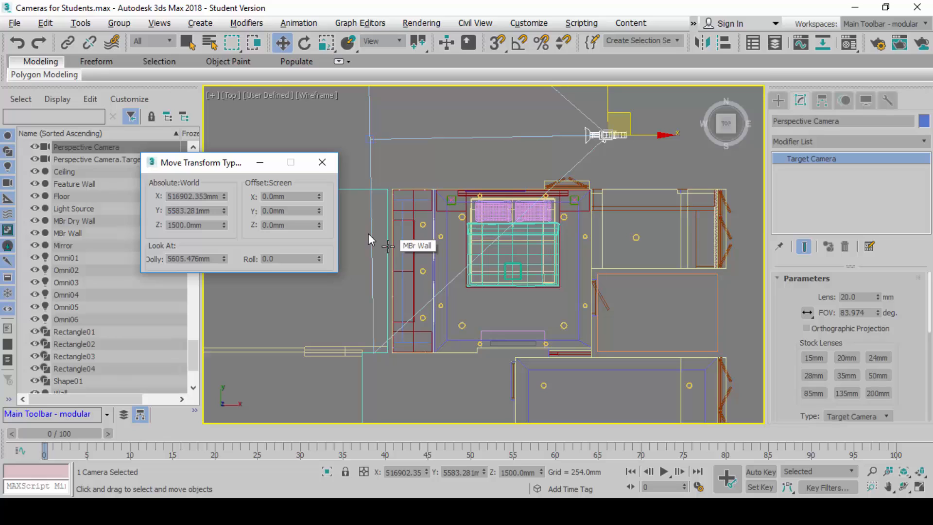
pyautogui.click(322, 161)
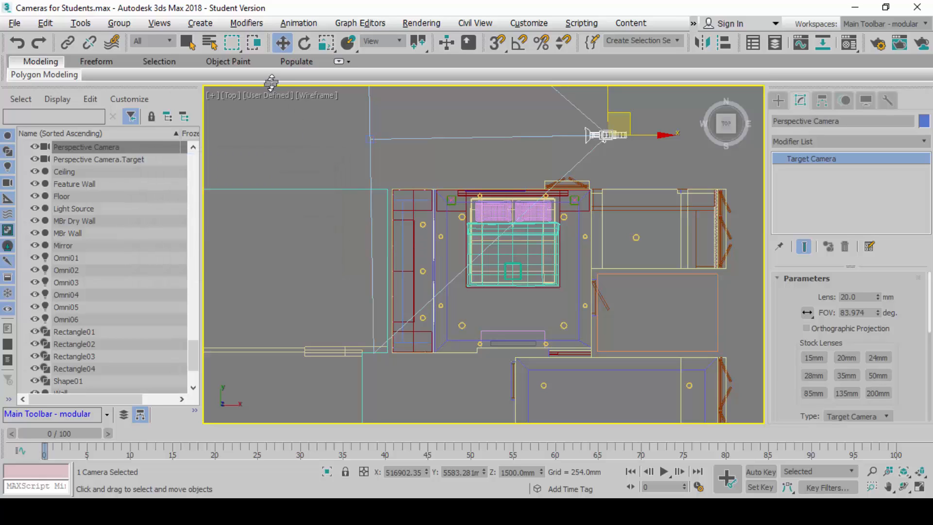
# - Look up the camera coordinates in the reference image and set the camera's absolute world X position to 516387.011 mm with Move Transform Type-In
pyautogui.rightClick(284, 44)
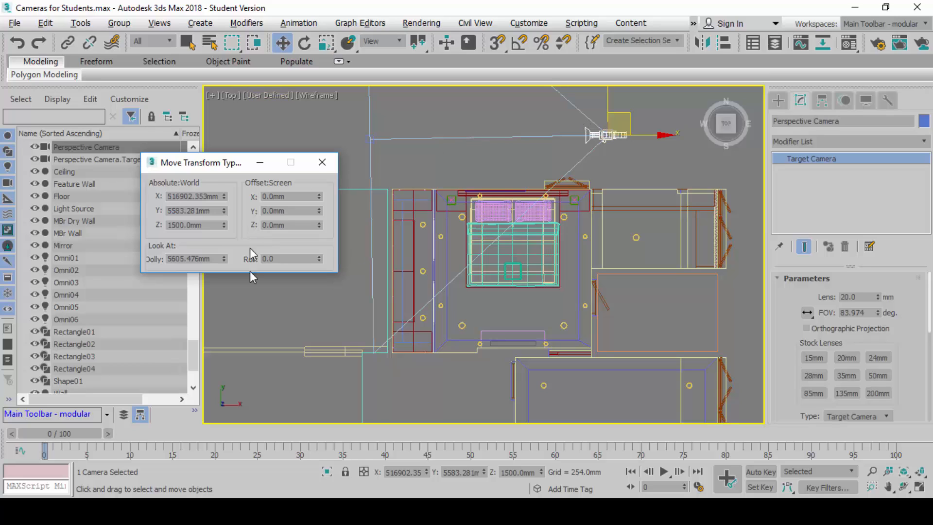
pyautogui.doubleClick(183, 197)
pyautogui.moveTo(209, 173); pyautogui.dragTo(360, 156)
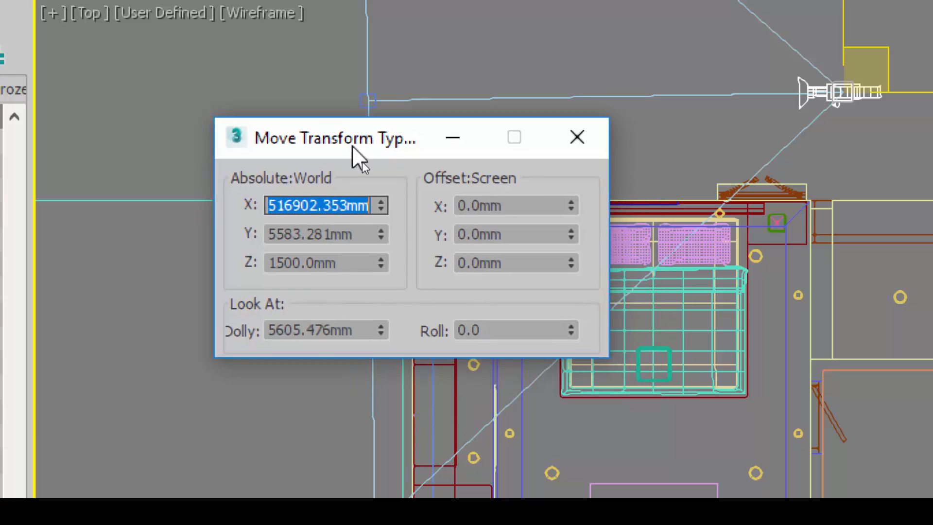
pyautogui.hotkey('alt', 'Tab')
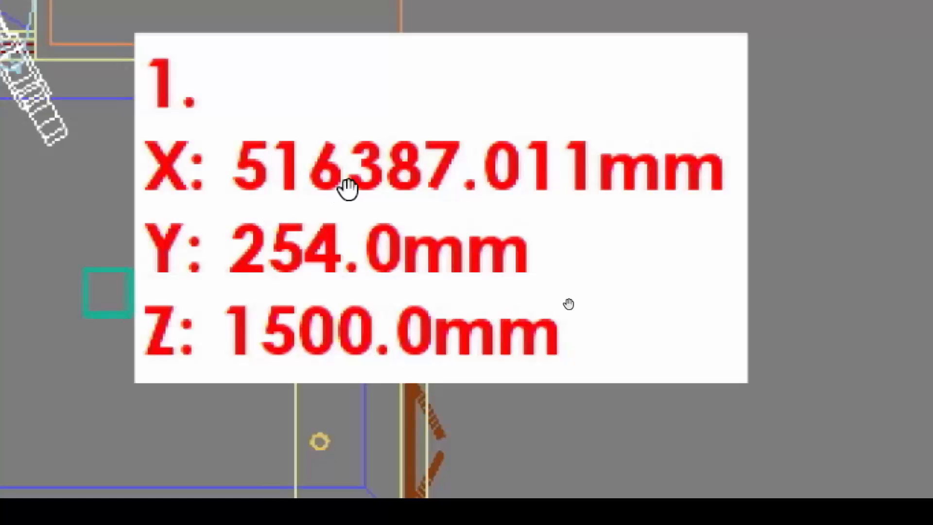
pyautogui.hotkey('alt', 'Tab')
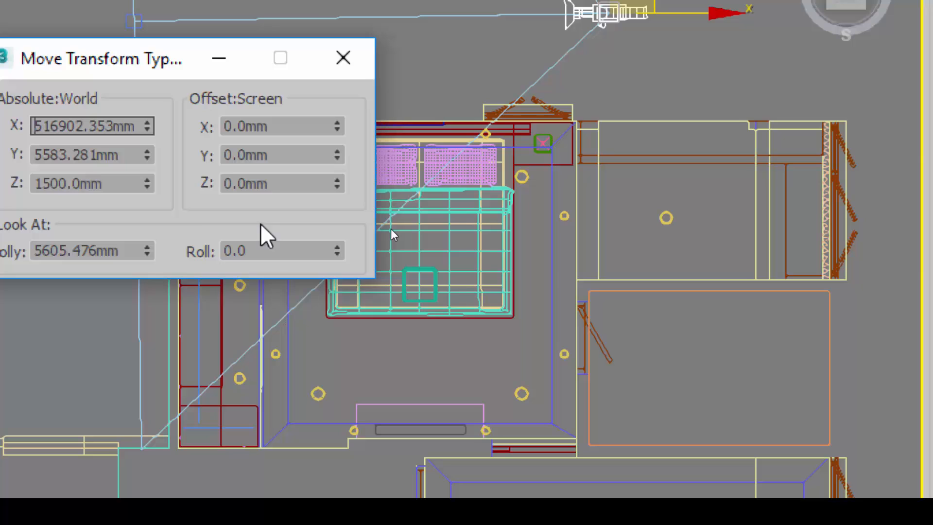
pyautogui.doubleClick(68, 125)
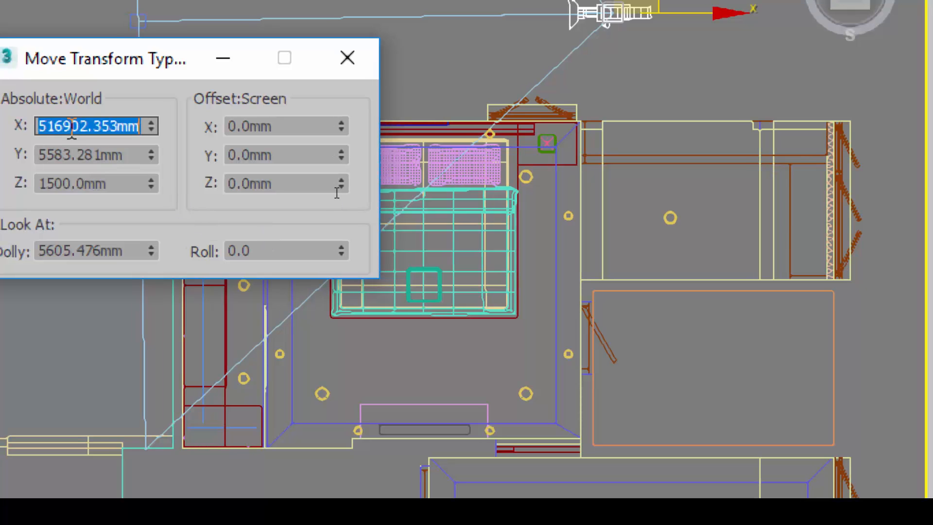
pyautogui.write('+51')
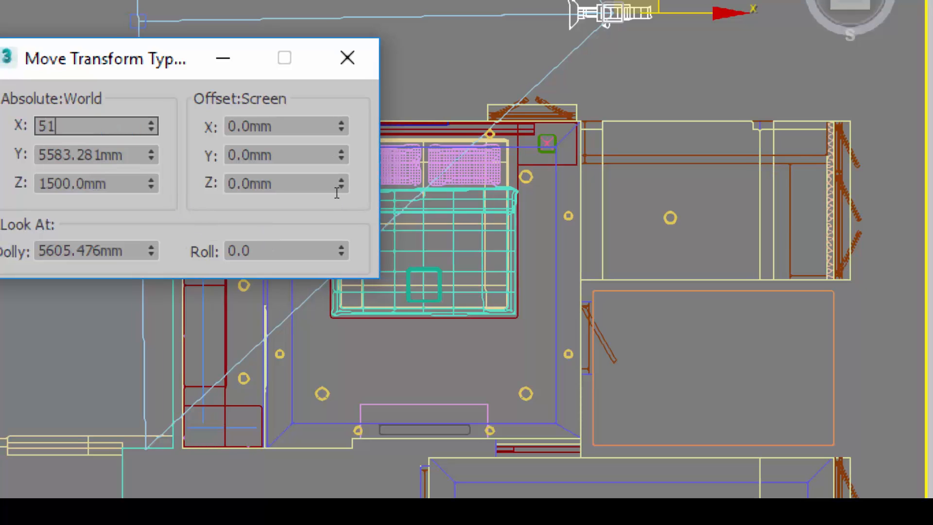
pyautogui.write('6387')
pyautogui.press('Return')
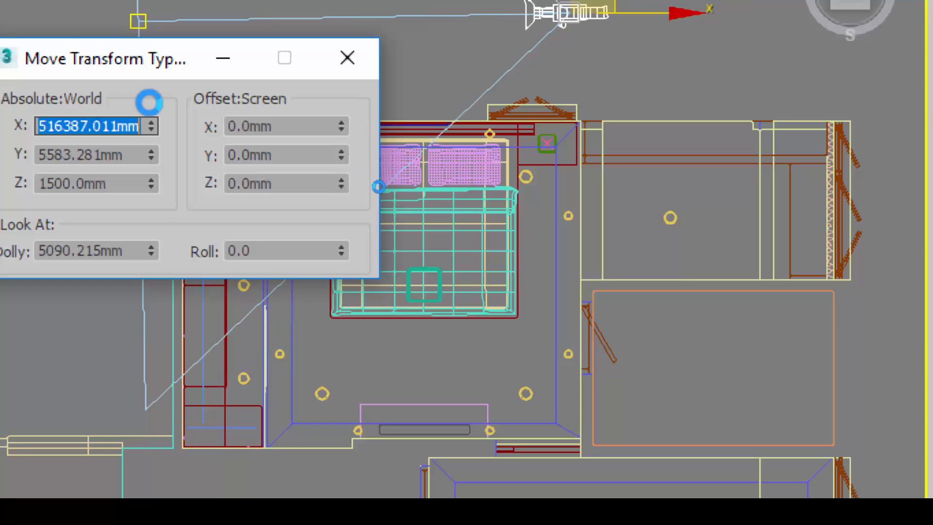
# - Set the camera's absolute world Y position to 254 mm, check its Z value and close the transform type-in
pyautogui.moveTo(148, 61); pyautogui.dragTo(204, 119)
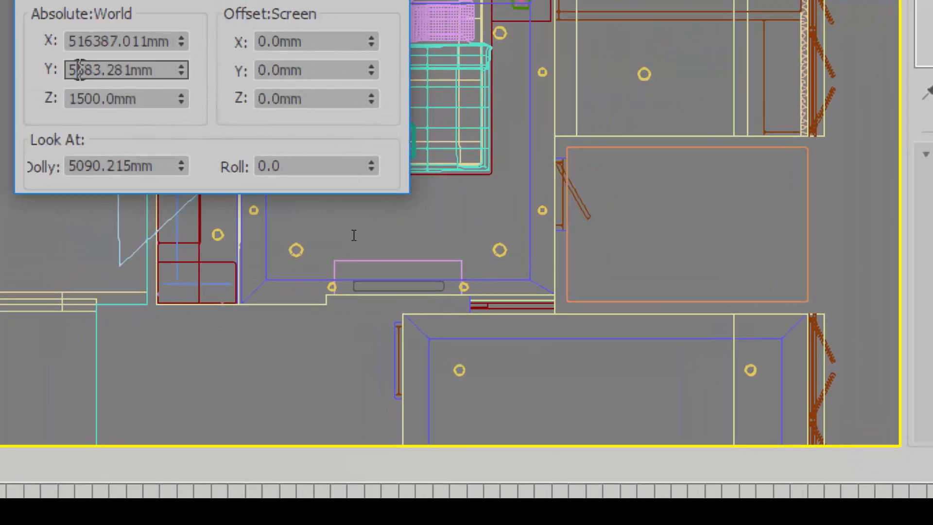
pyautogui.doubleClick(98, 50)
pyautogui.write('254')
pyautogui.press('Return')
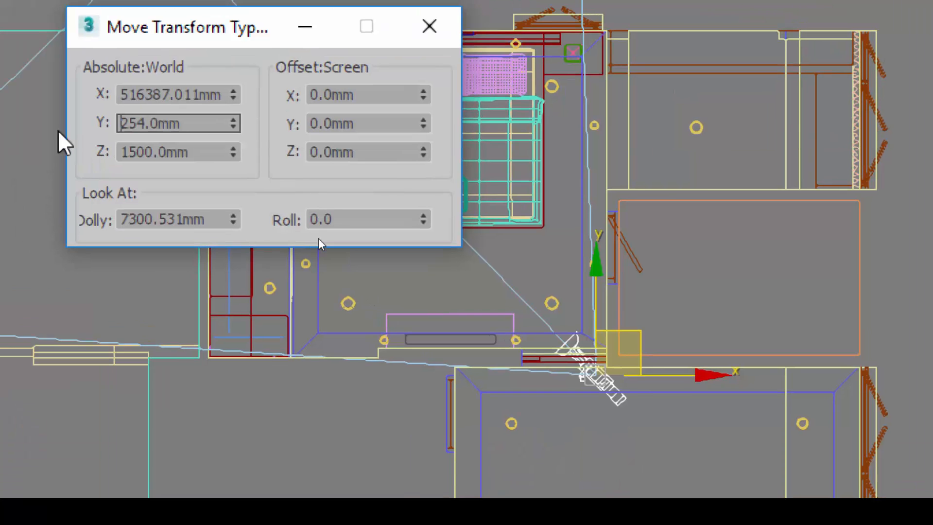
pyautogui.doubleClick(159, 157)
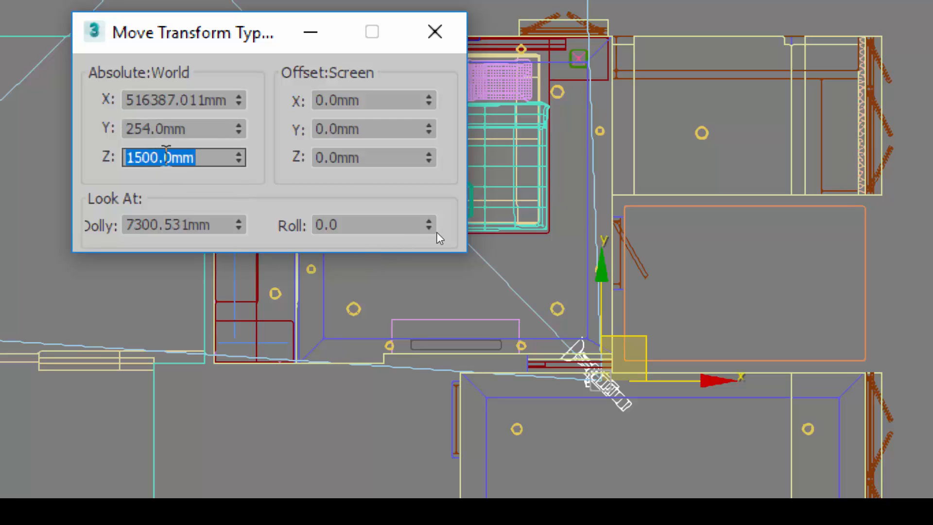
pyautogui.click(440, 29)
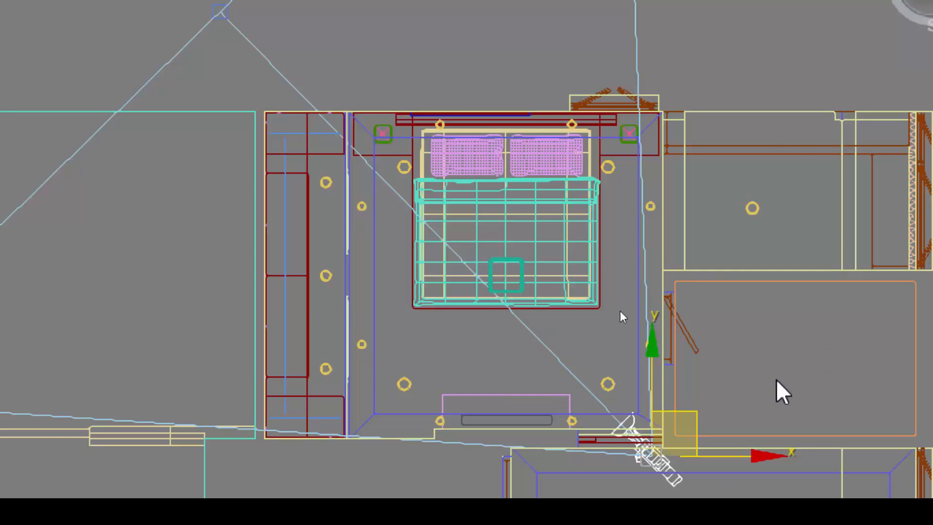
# - Restore the four-viewport layout, clear the selection and review the camera and target coordinates in the reference image
pyautogui.hotkey('alt', 'w')
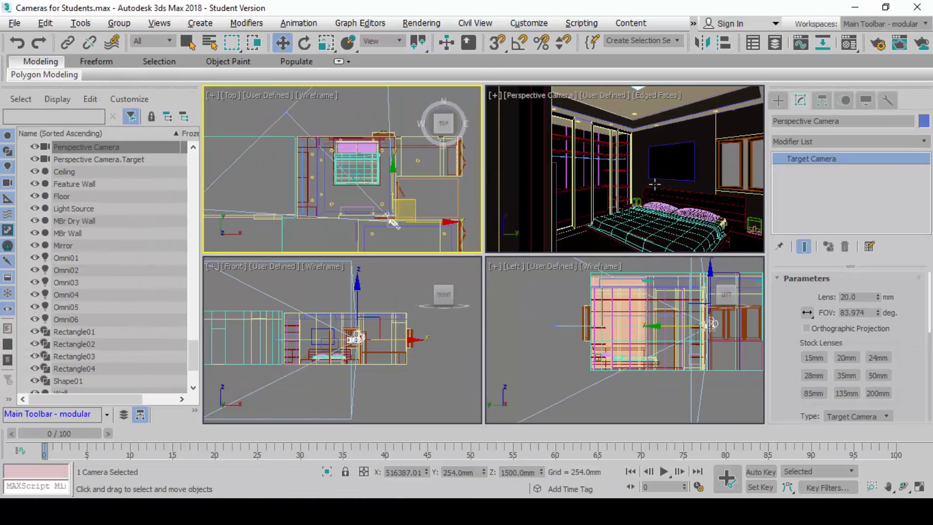
pyautogui.rightClick(655, 184)
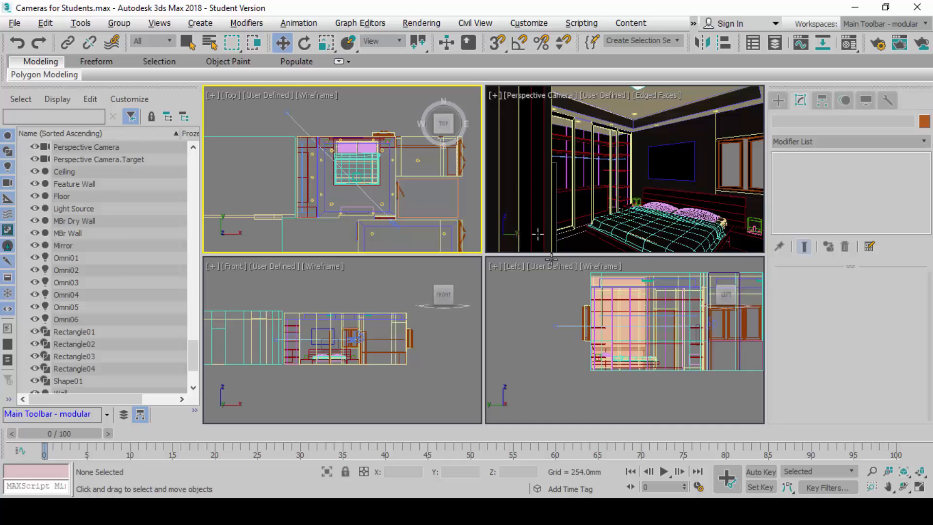
pyautogui.hotkey('alt', 'Tab')
pyautogui.scroll(-2, 573, 272)
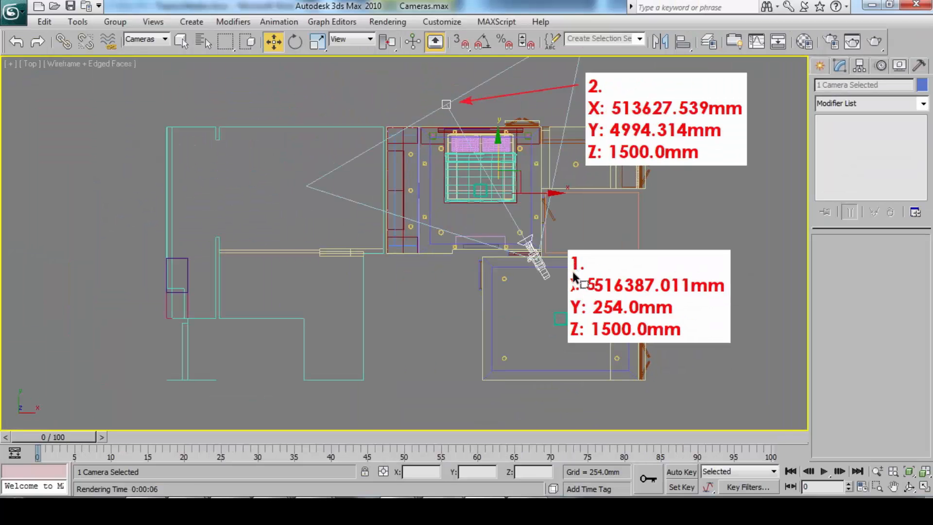
pyautogui.scroll(-3, 573, 275)
pyautogui.scroll(1, 575, 277)
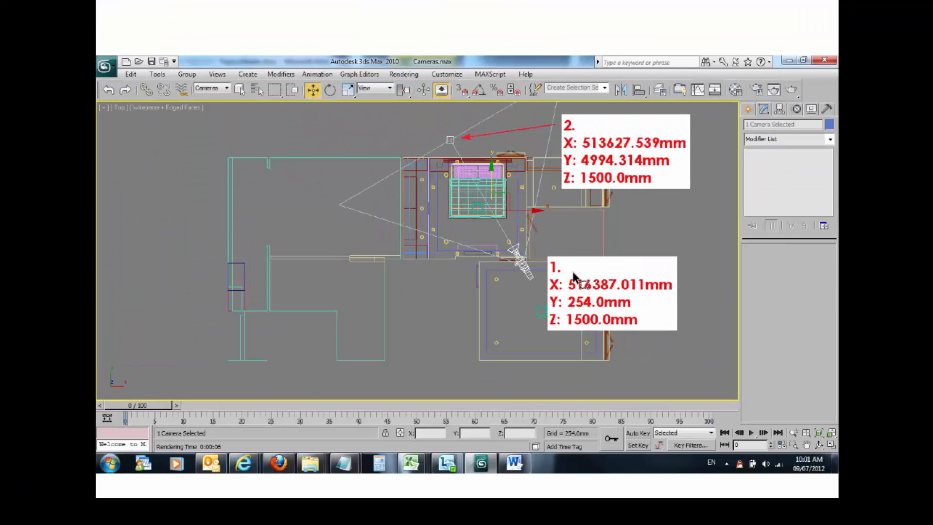
pyautogui.click(573, 275)
pyautogui.hotkey('alt', 'Tab')
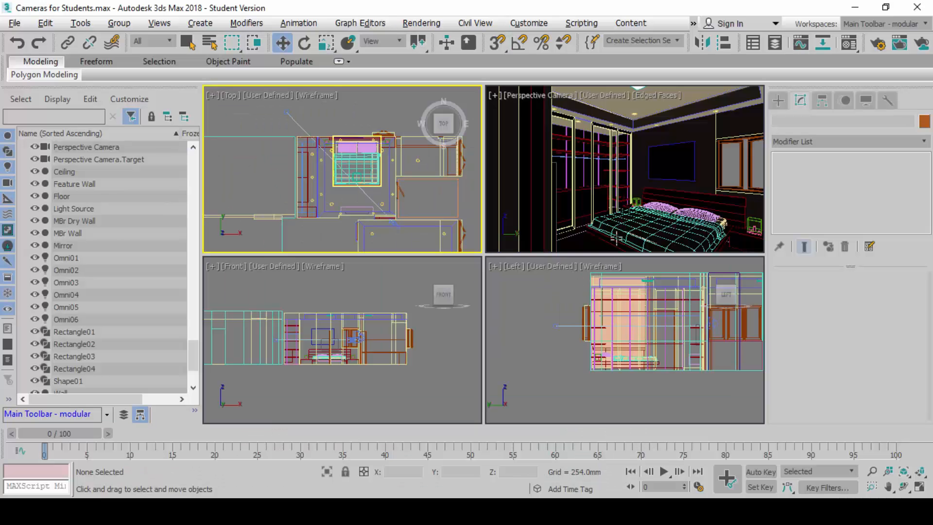
# - Activate the Perspective Camera viewport and render its view of the bedroom
pyautogui.rightClick(673, 240)
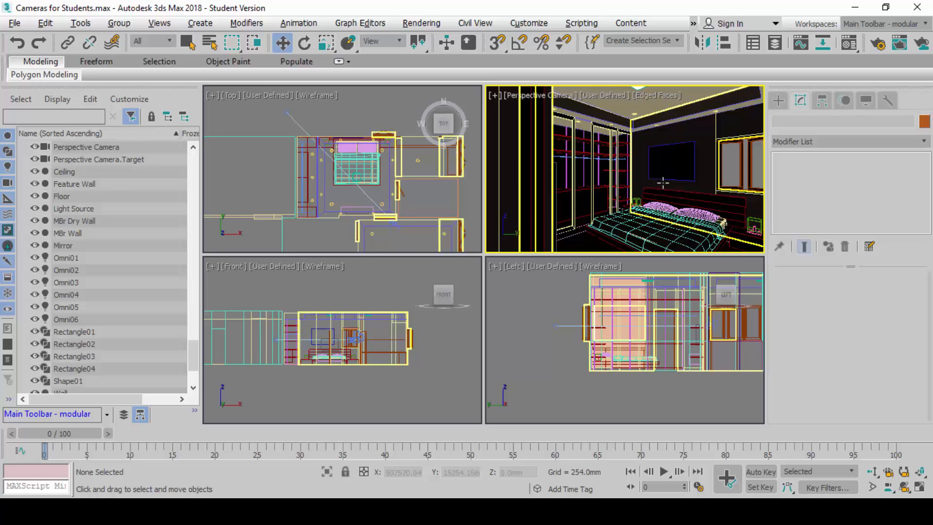
pyautogui.hotkey('shift', 'q')
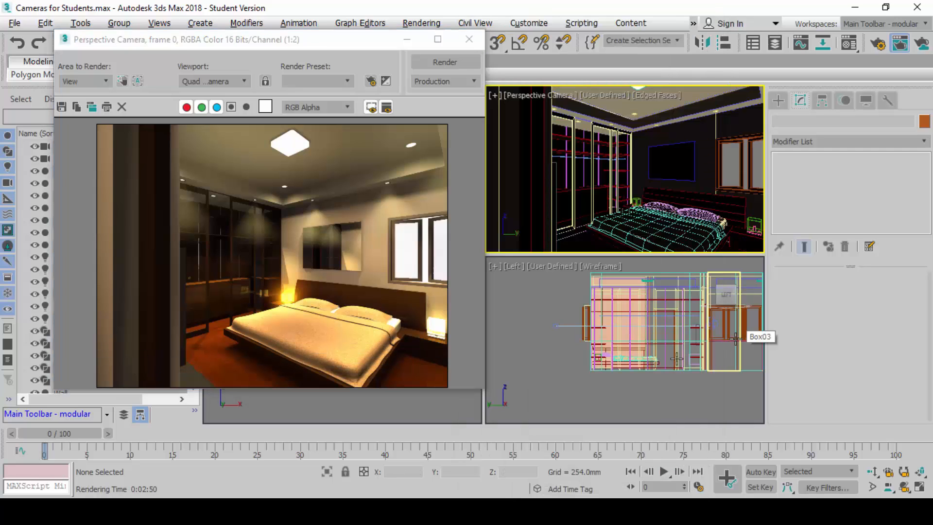
pyautogui.click(203, 216)
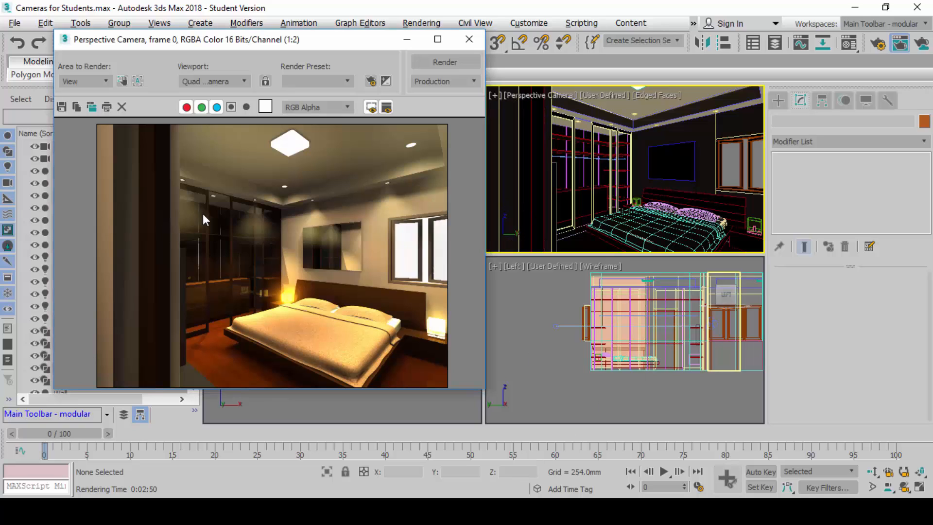
# - Save the rendered image as a JPEG file named 01 Perspective Camera in the Semester 01 Lesson 16 - Camera folder, with quality 100
pyautogui.click(62, 106)
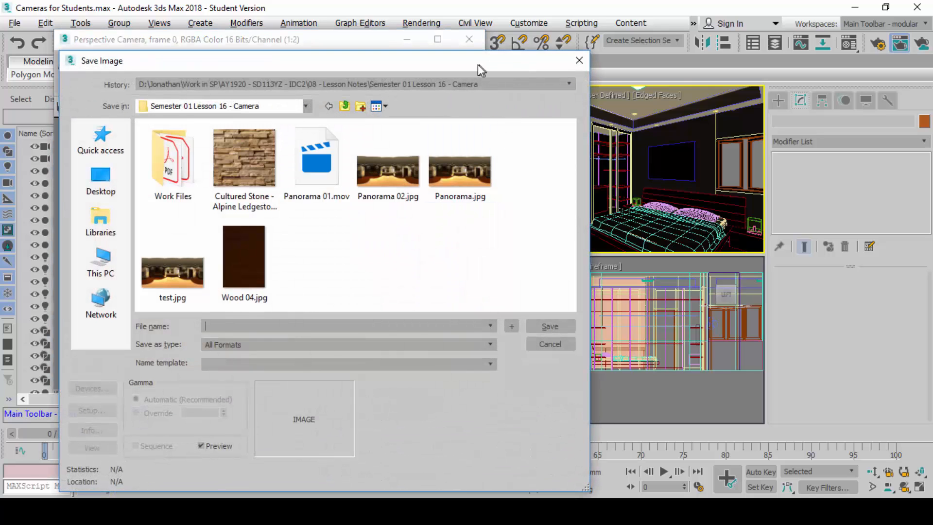
pyautogui.moveTo(478, 64); pyautogui.dragTo(667, 27)
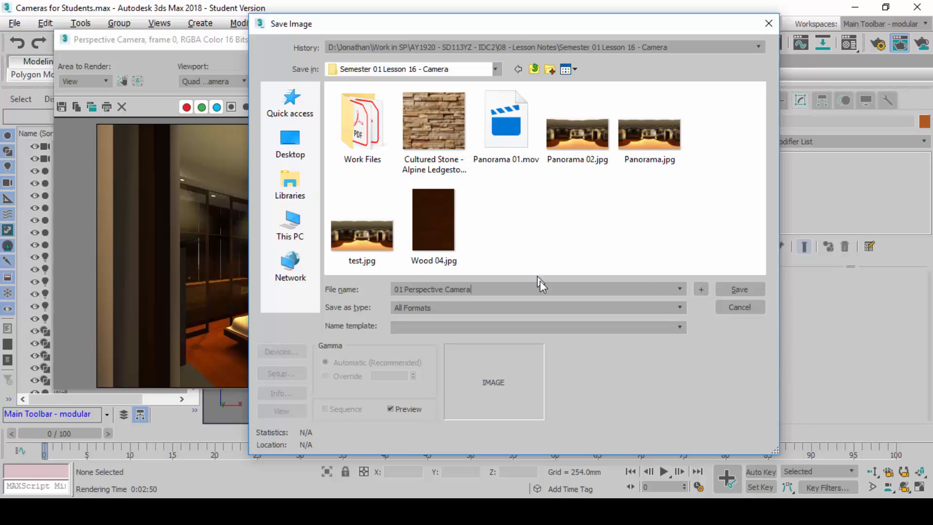
pyautogui.click(540, 305)
pyautogui.click(471, 382)
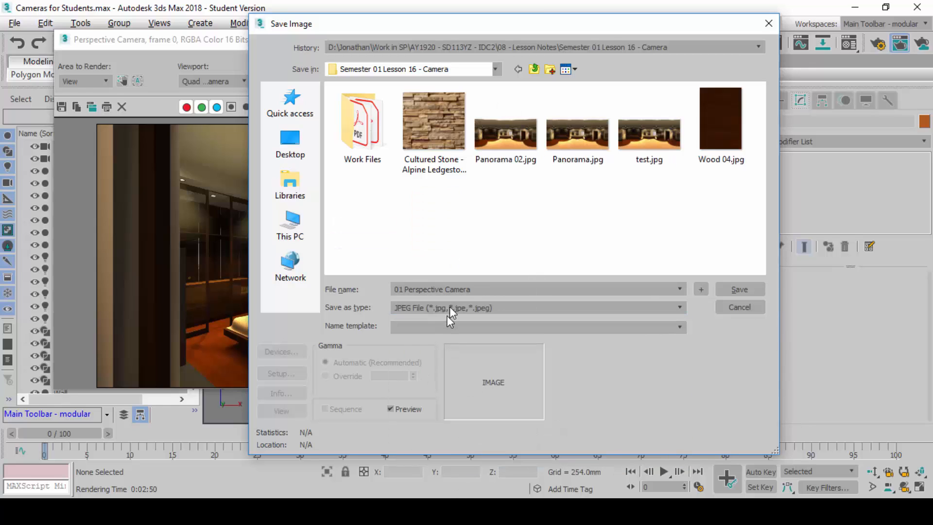
pyautogui.click(739, 290)
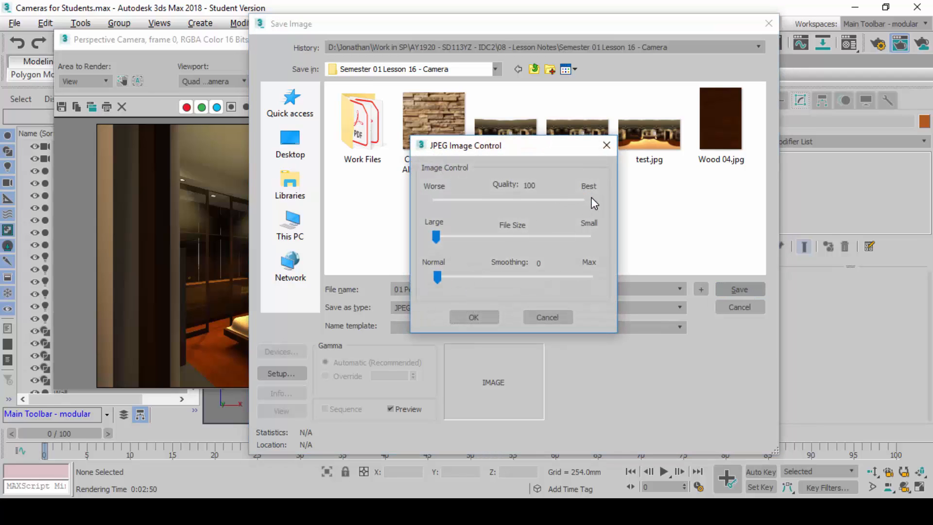
pyautogui.click(474, 318)
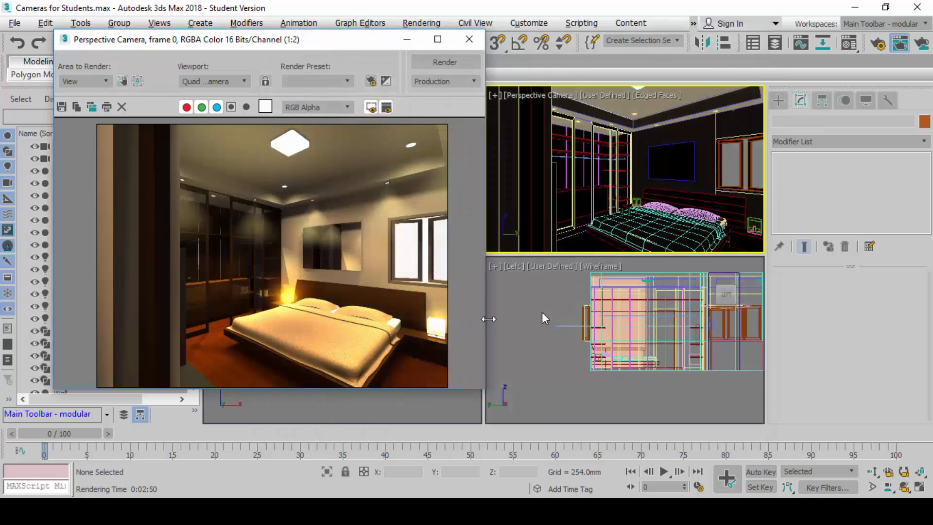
# - Check for 01 Perspective Camera.jpg in the lesson folder in File Explorer, then minimize the folder and close the rendered frame window
pyautogui.hotkey('alt', 'Tab')
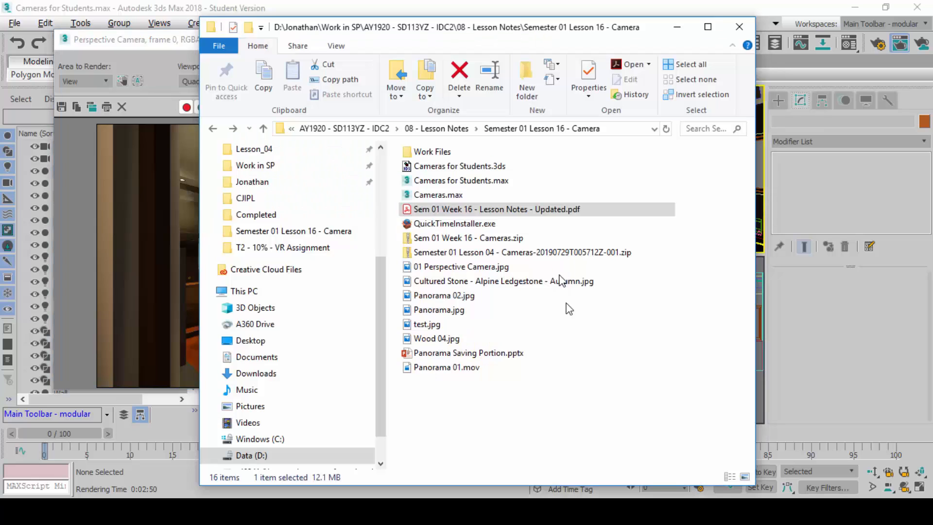
pyautogui.click(465, 267)
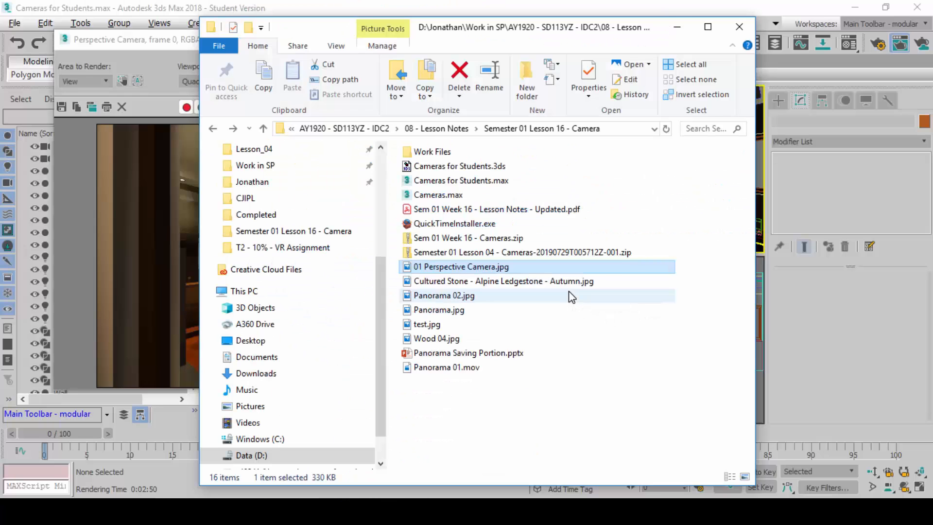
pyautogui.click(675, 27)
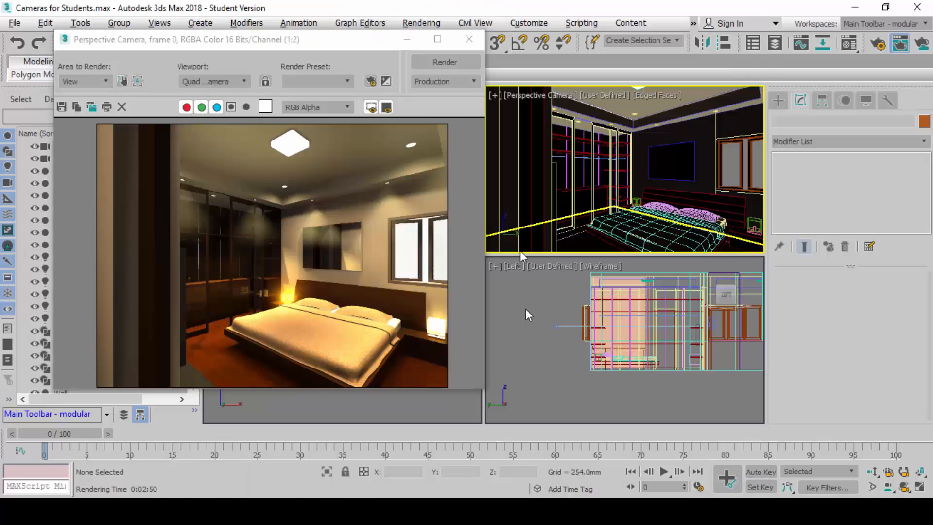
pyautogui.click(462, 41)
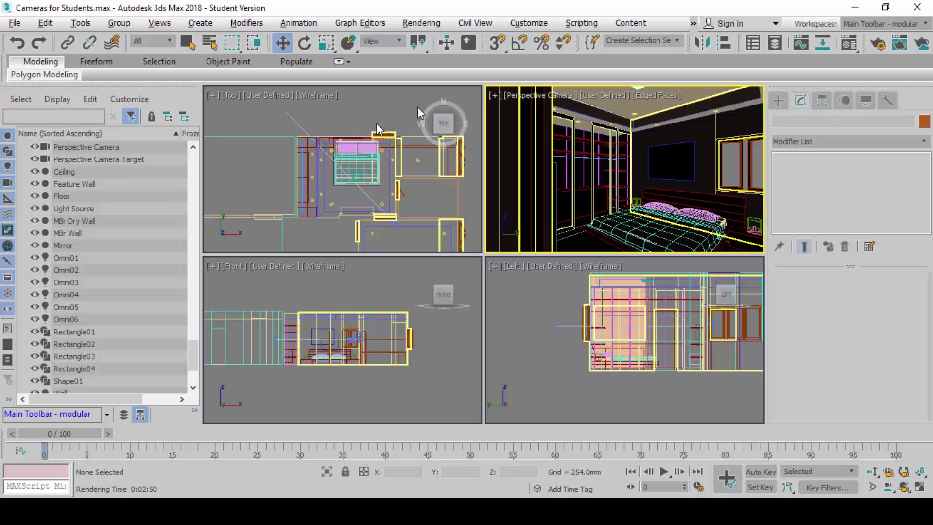
# - Activate the Top view and switch to the lesson notes PDF to review the table of camera and target X, Y and Z positions
pyautogui.click(325, 114)
pyautogui.hotkey('alt', 'Tab')
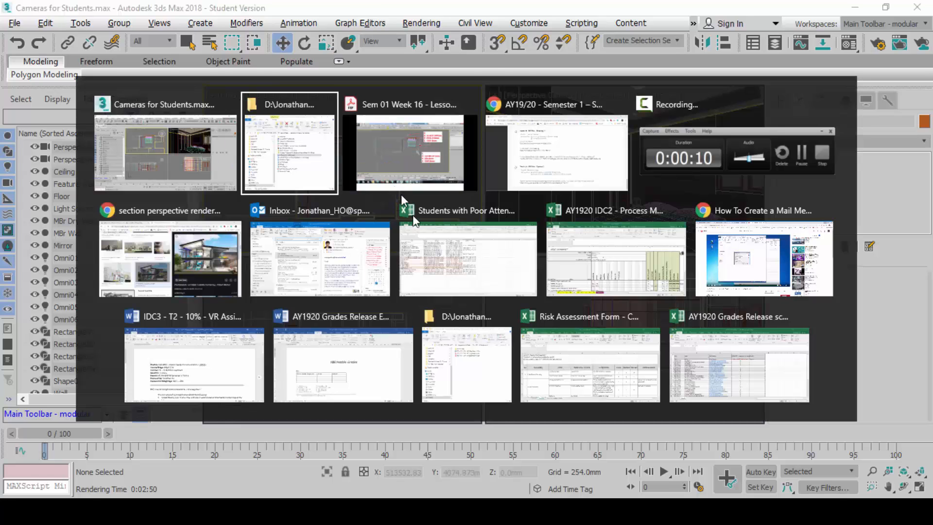
pyautogui.scroll(-2, 460, 226)
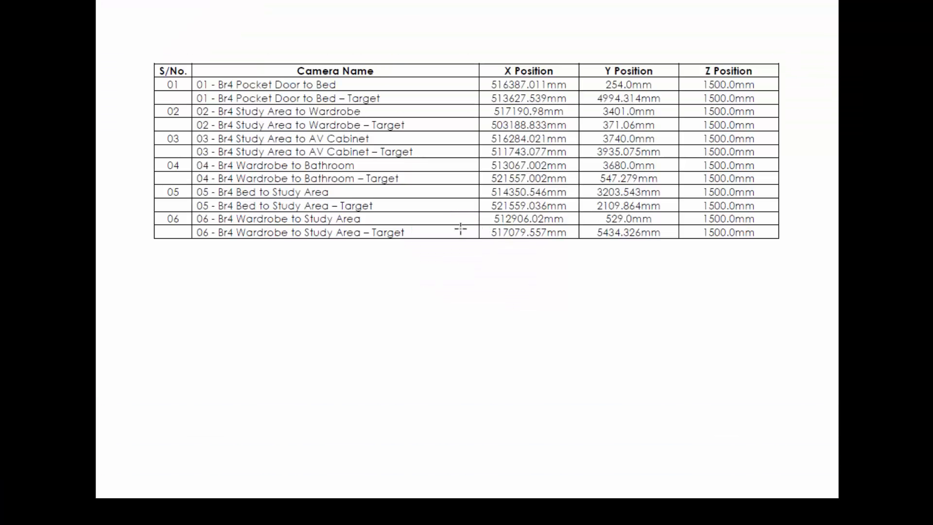